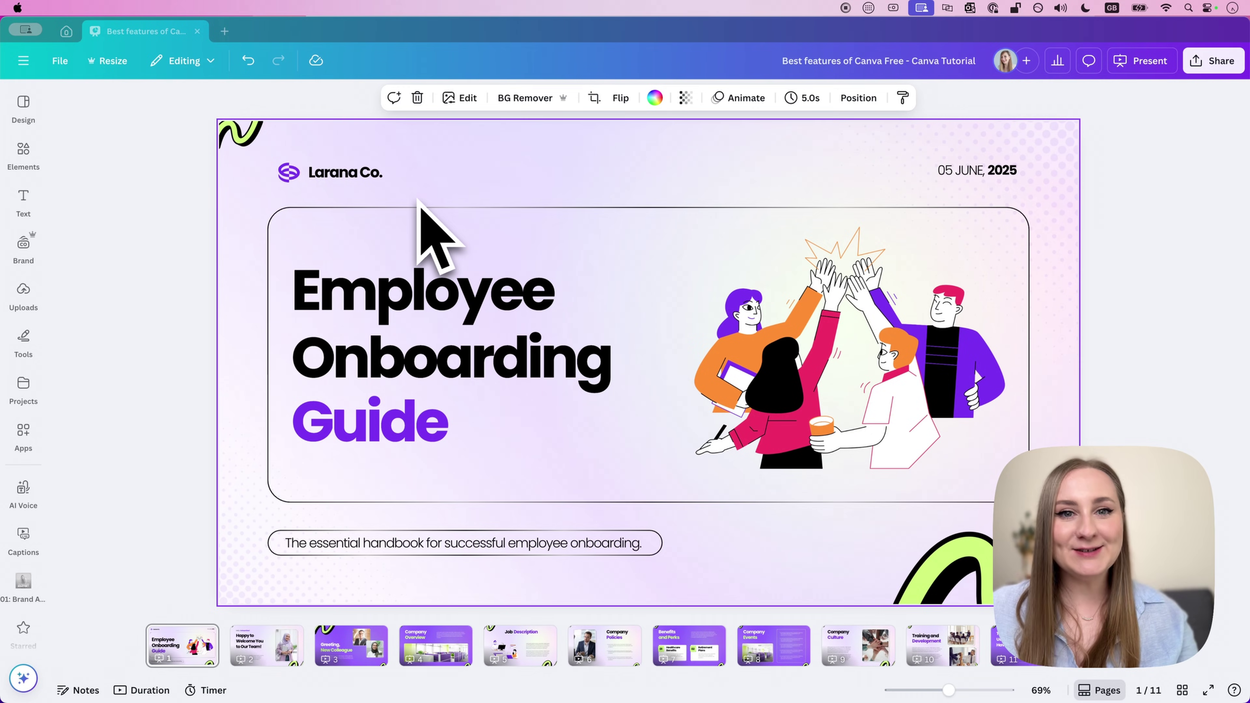
Step: Start a talking-head recording session from Uploads' Record yourself option
left_click(24, 291)
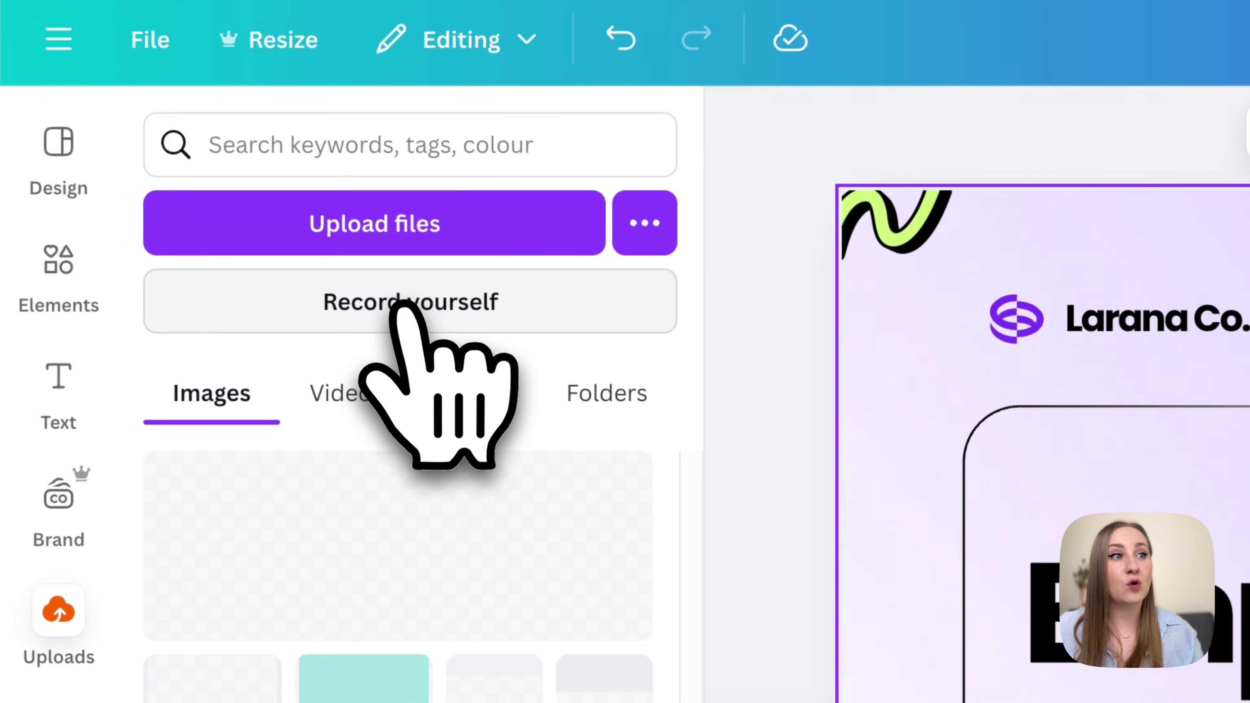
left_click(399, 300)
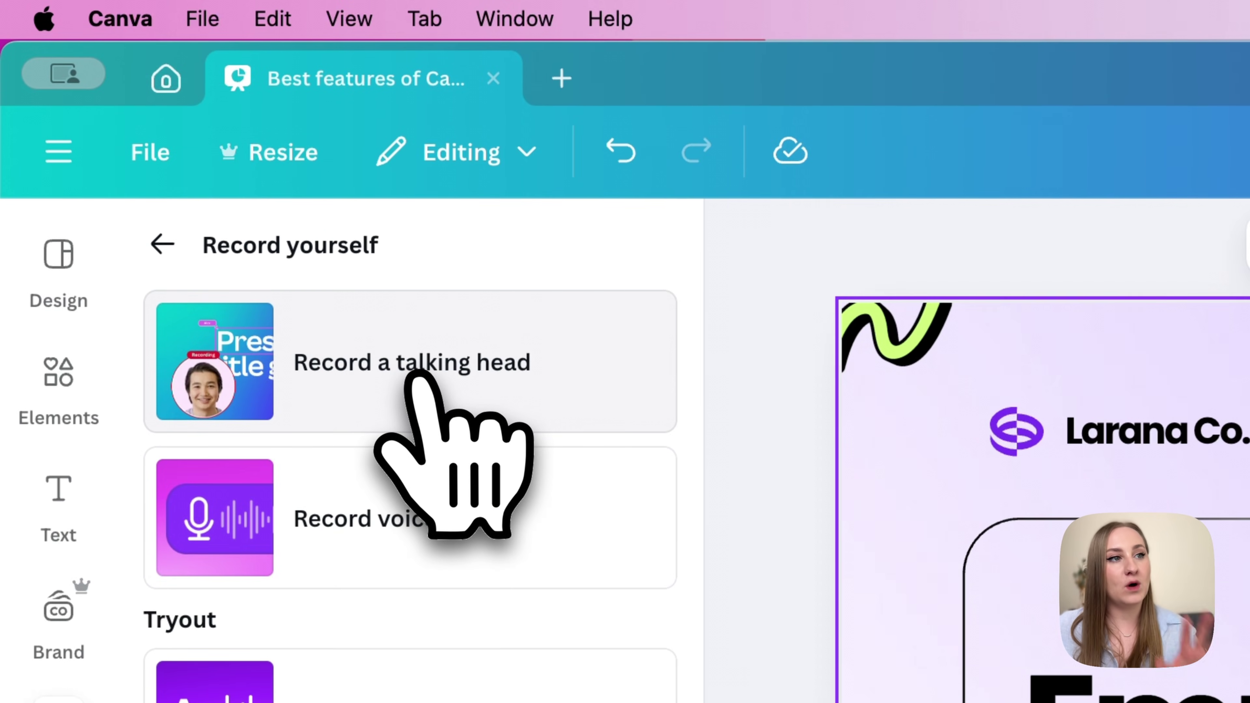
left_click(415, 377)
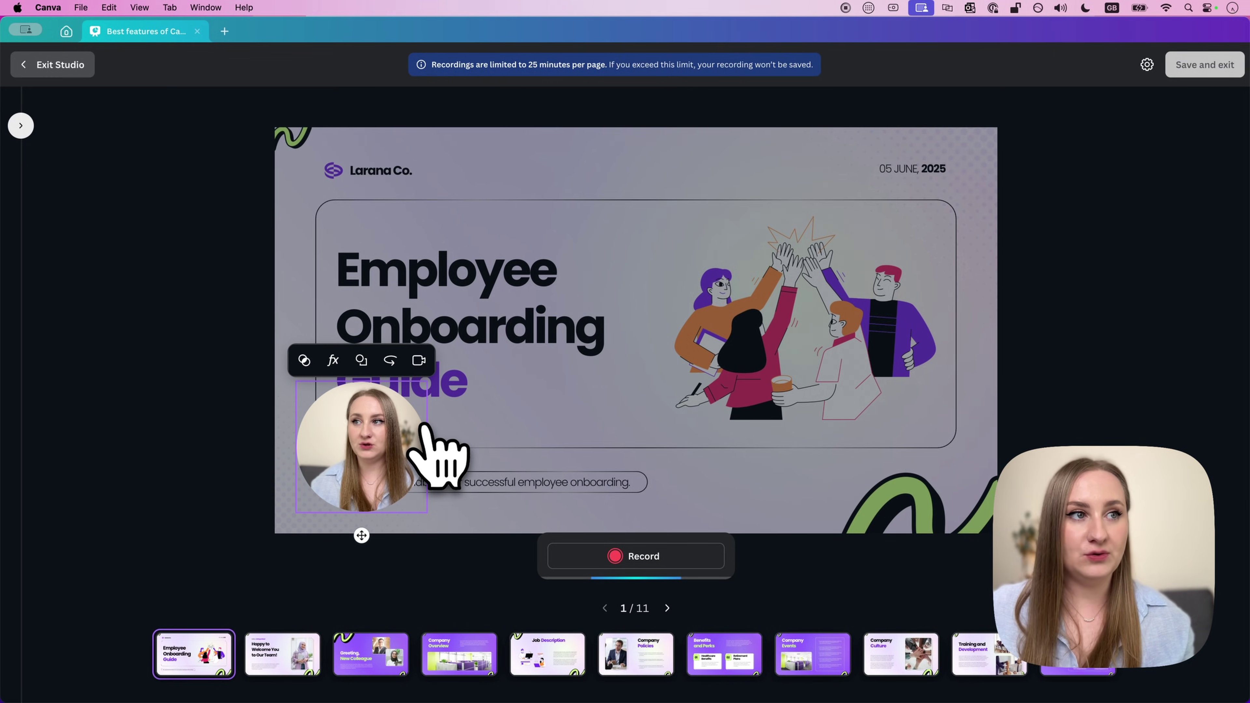
Step: Check the camera and mic settings and move the camera bubble to the slide's lower right
left_click(1146, 65)
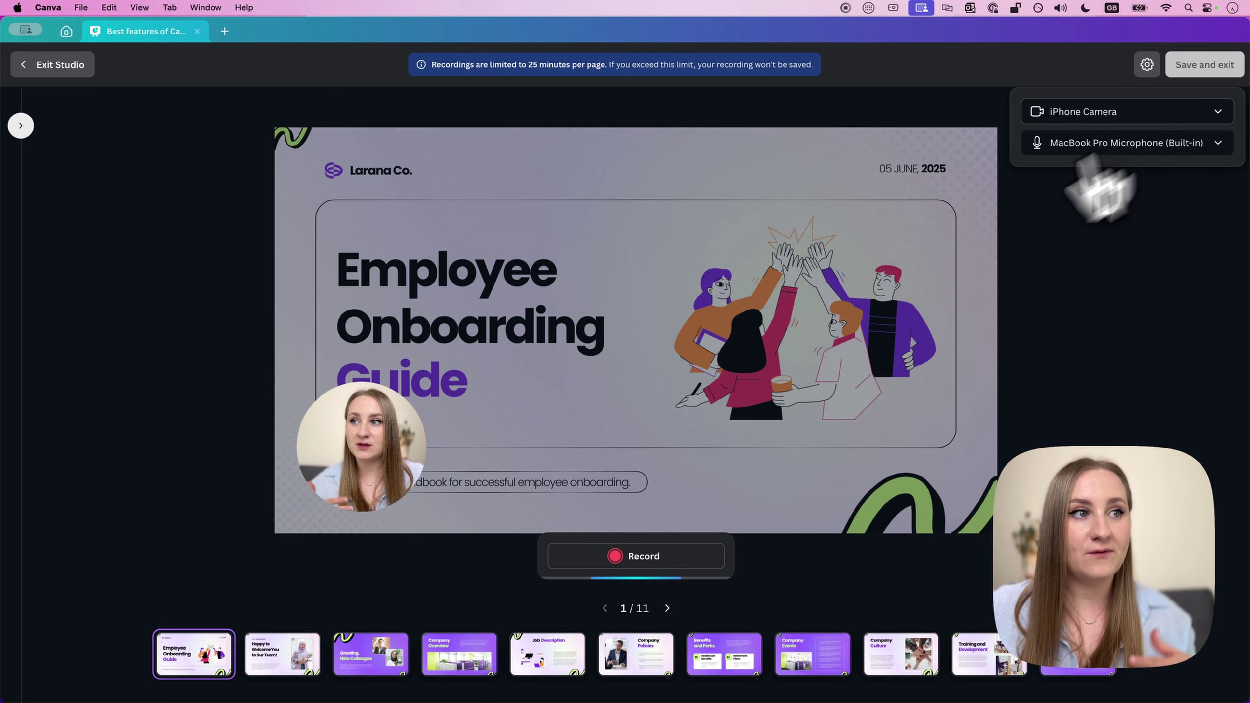
left_click_drag(389, 443, 546, 502)
left_click_drag(635, 512, 881, 458)
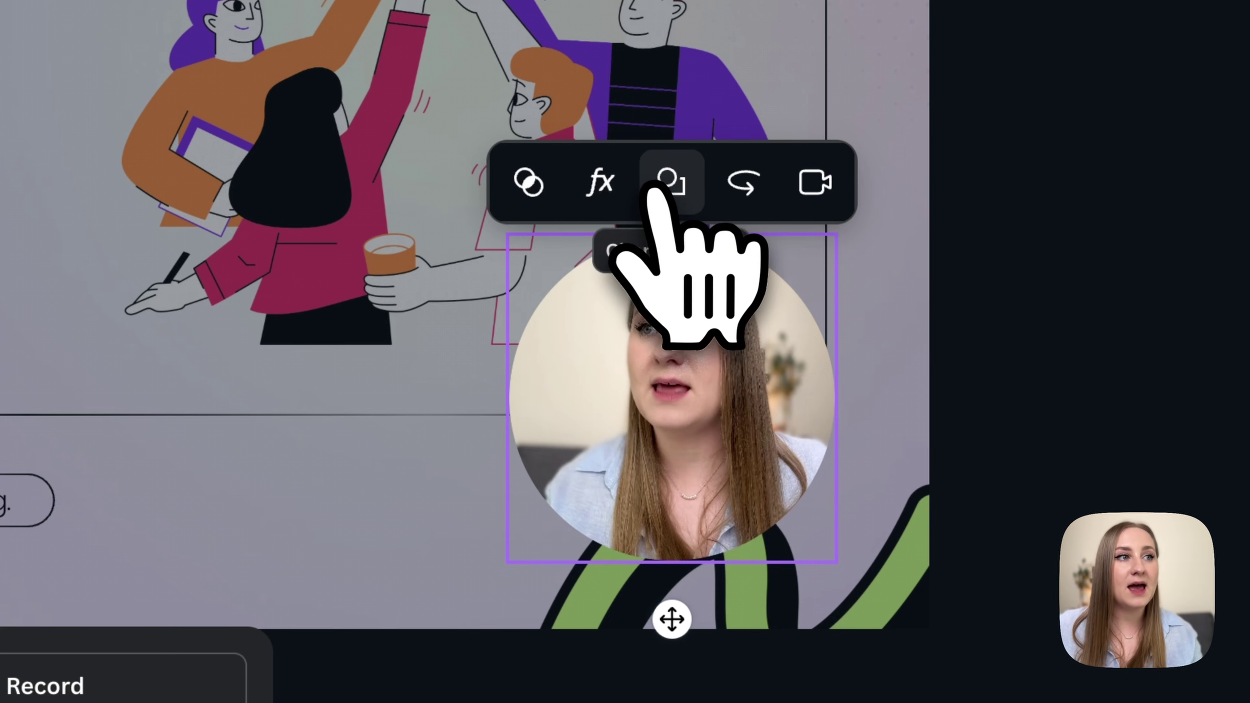
Step: Try the rectangle bubble shape, revert to a circle, turn off the camera feed, and start recording
left_click(655, 200)
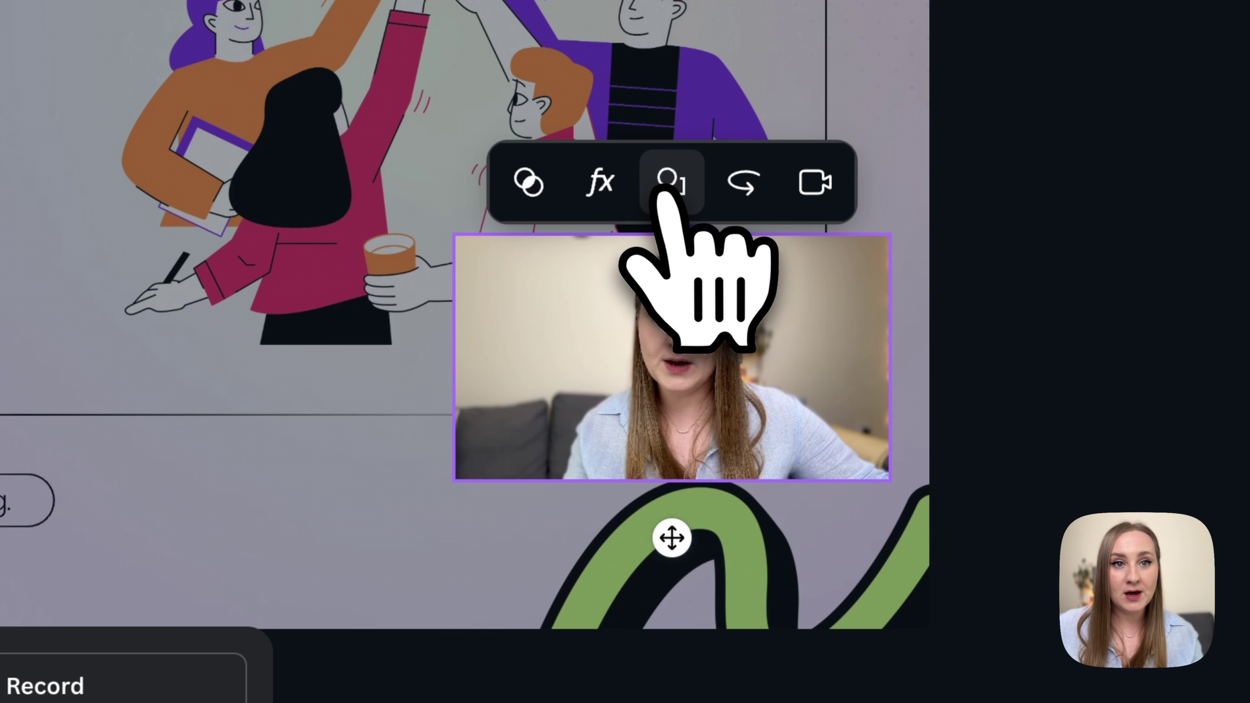
left_click(665, 191)
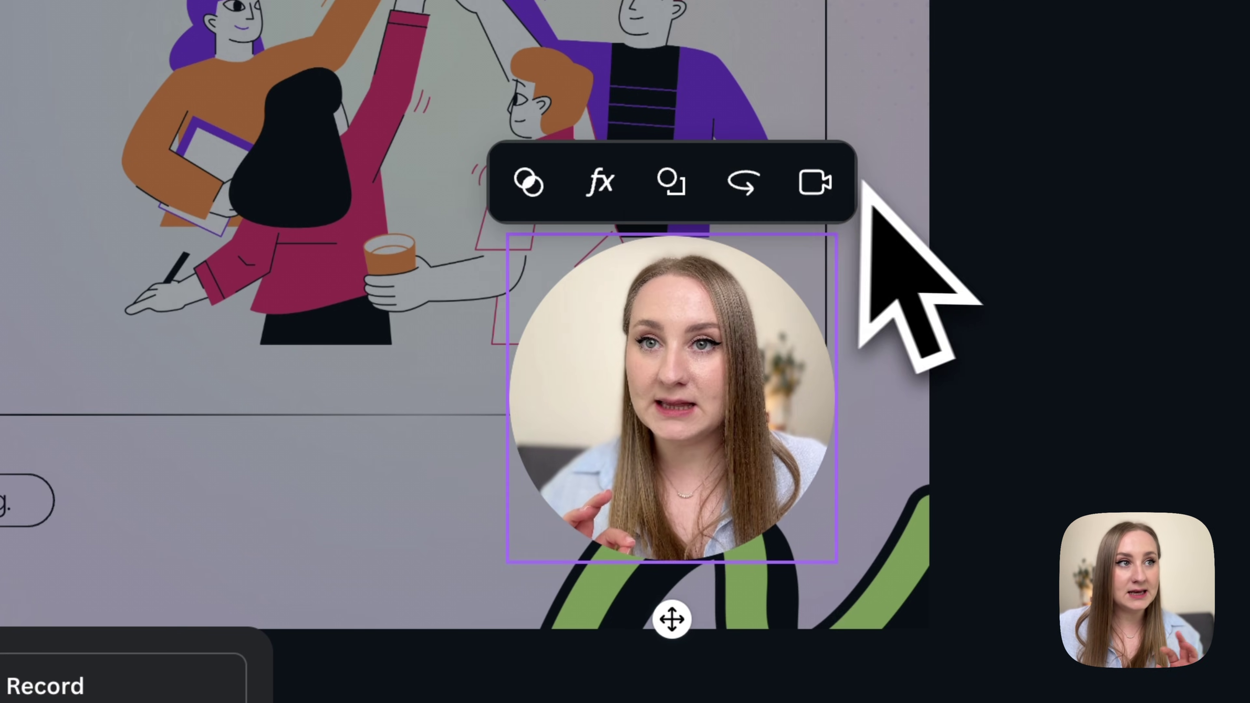
left_click(836, 197)
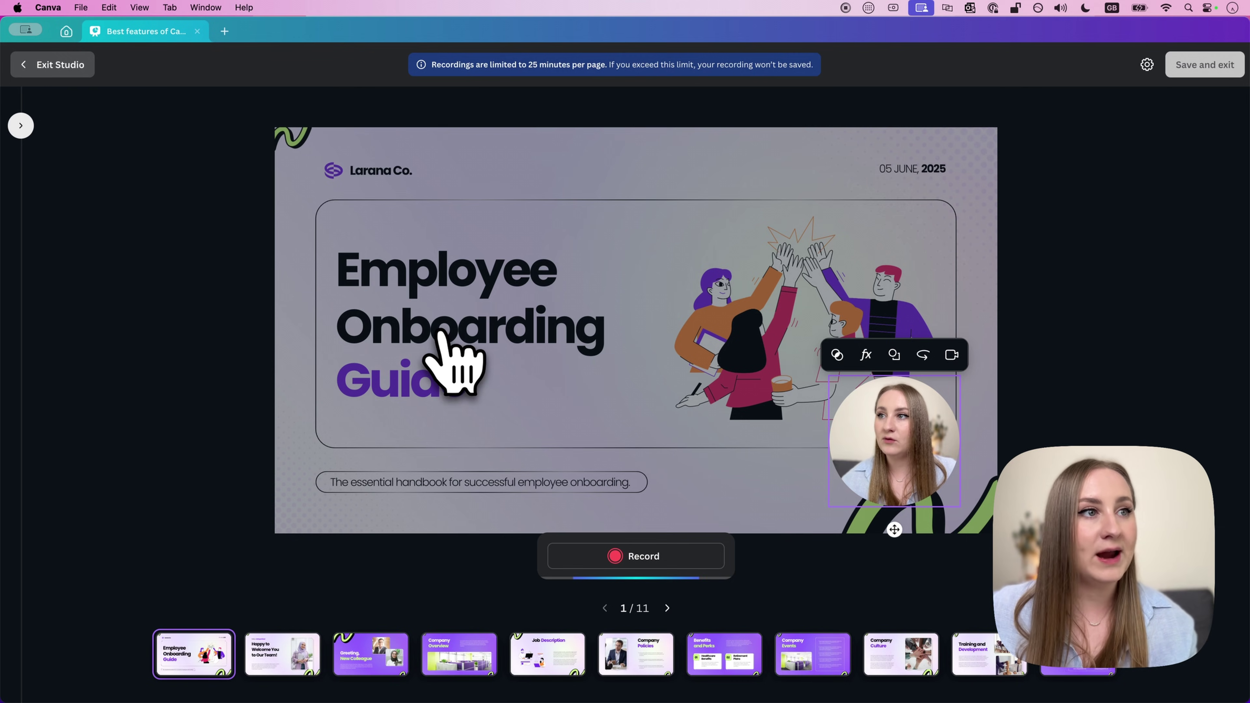
left_click(615, 561)
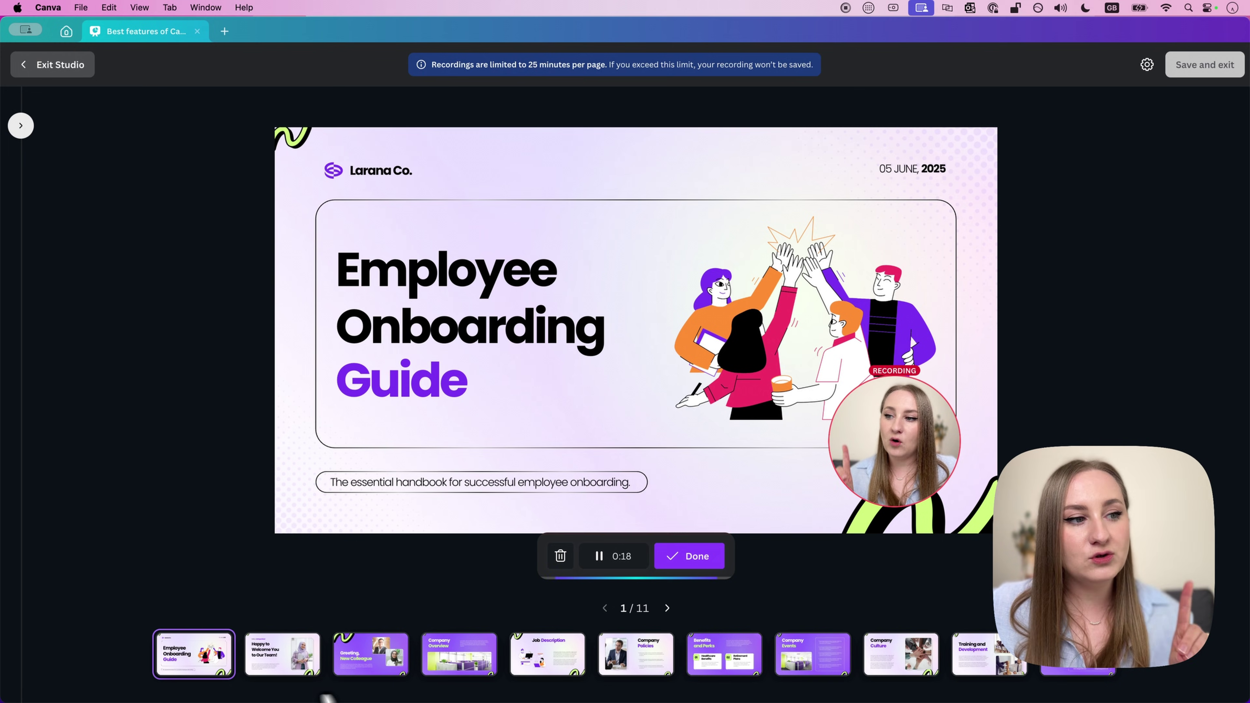
Step: Record across slides 1 and 2, review both pages, and save the 30.7-second clip
left_click(279, 663)
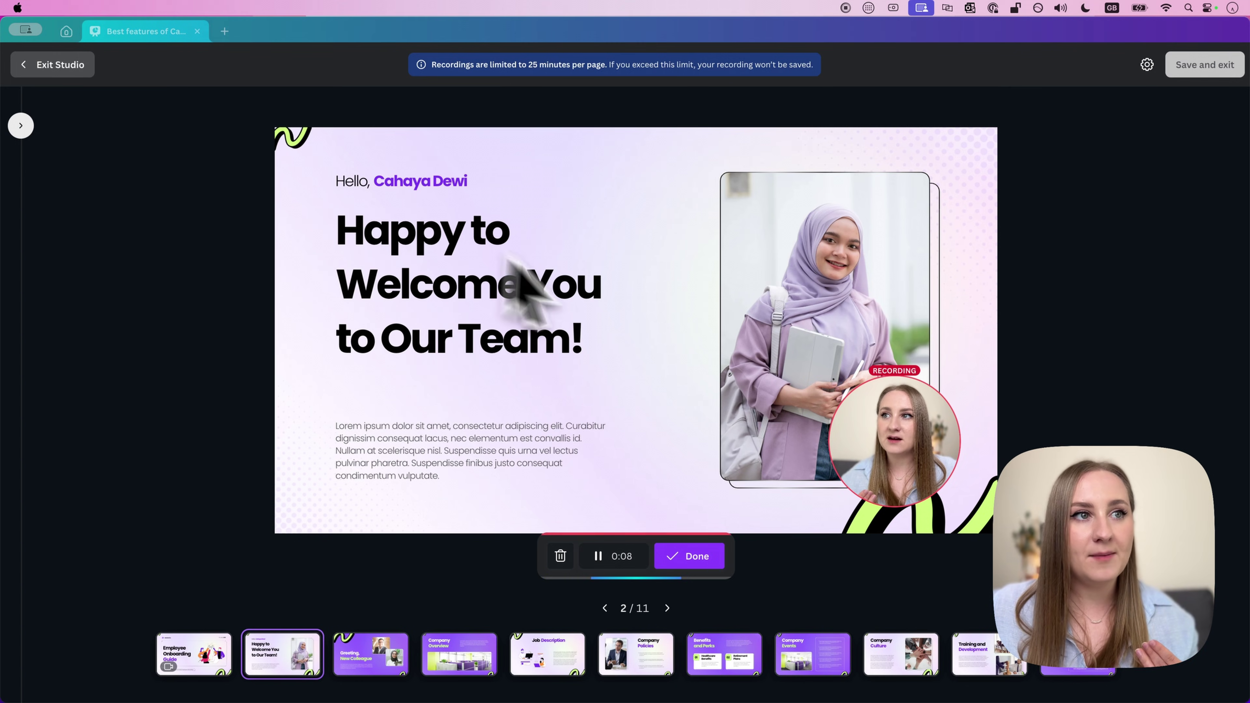
left_click(604, 609)
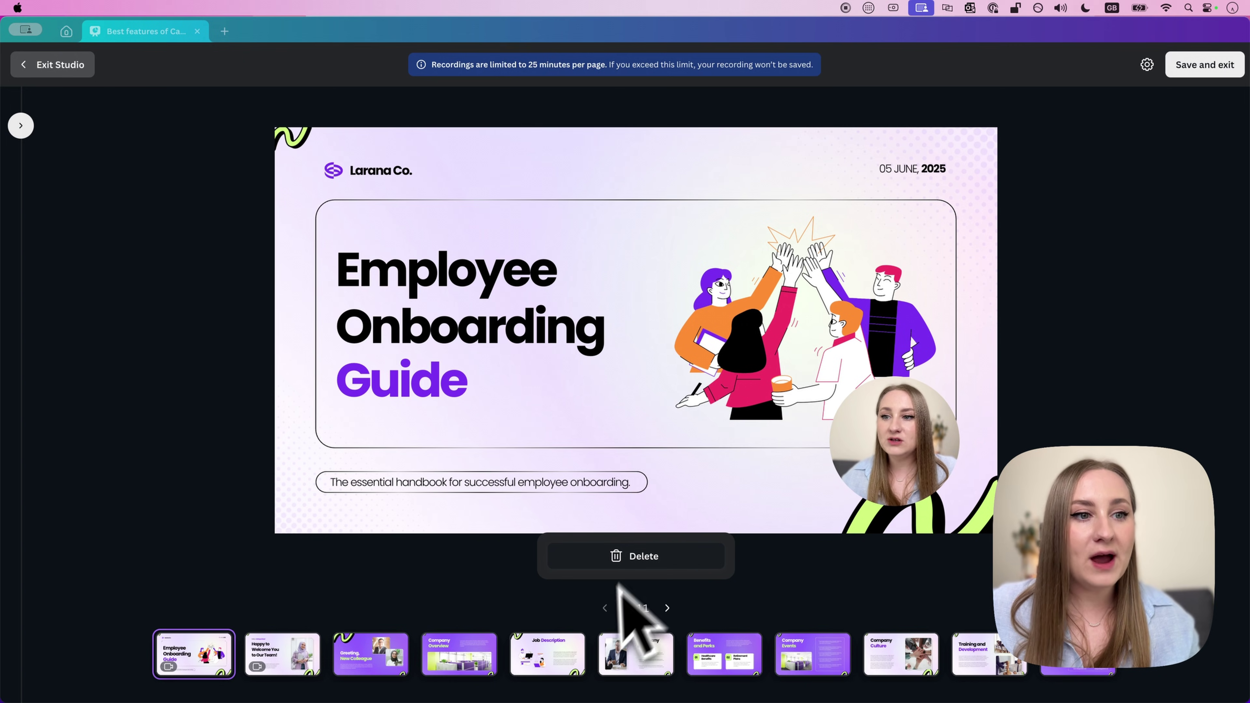
left_click(667, 609)
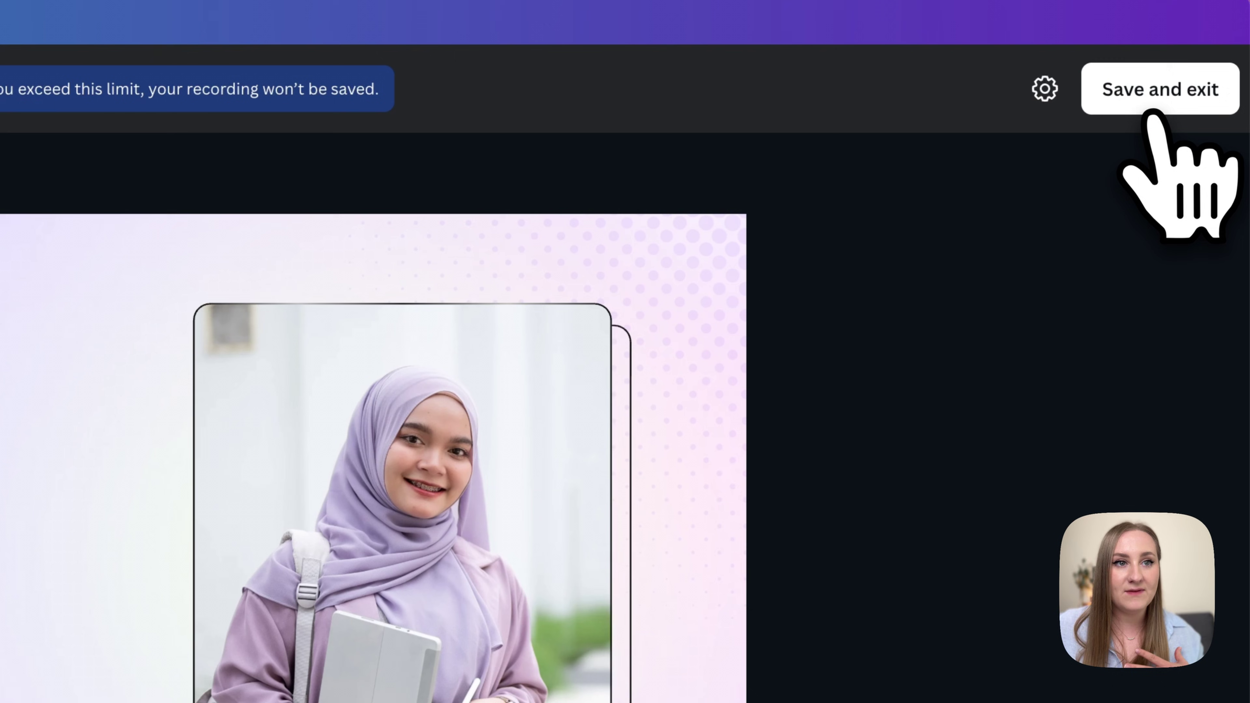
left_click(1153, 103)
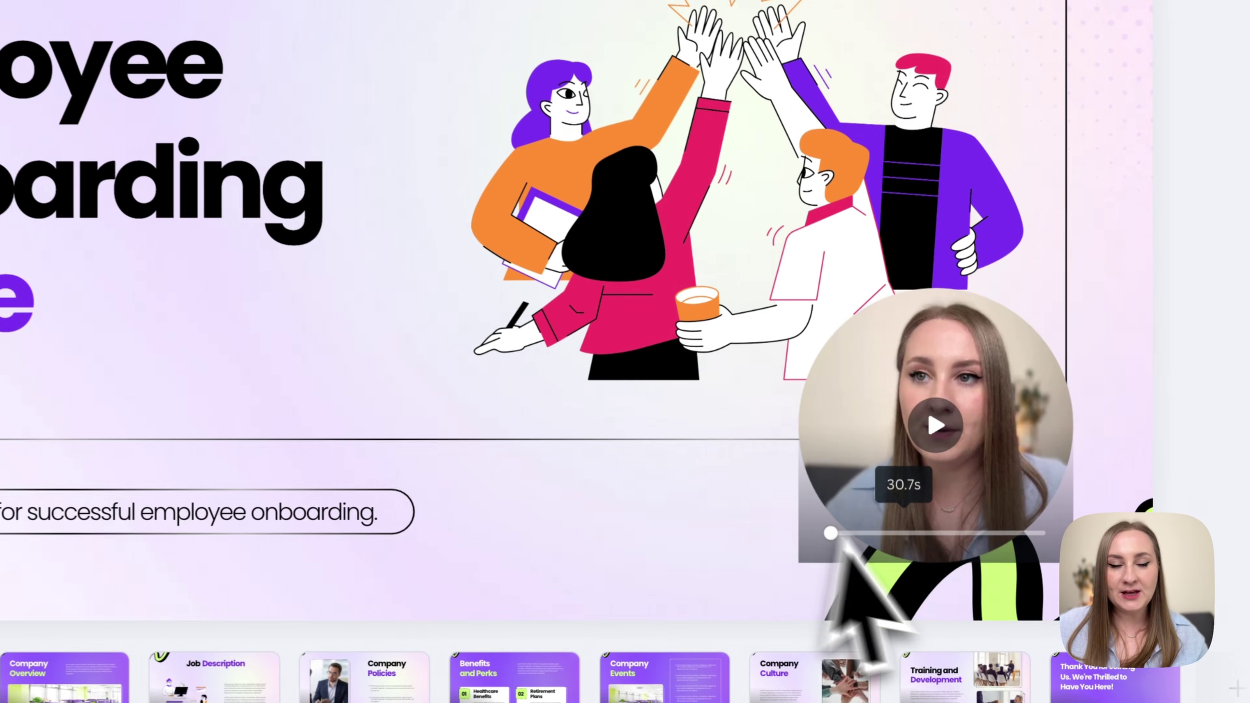
Step: Select the recorded video and step through slides 2 and 3 before returning to slide 1
left_click(893, 416)
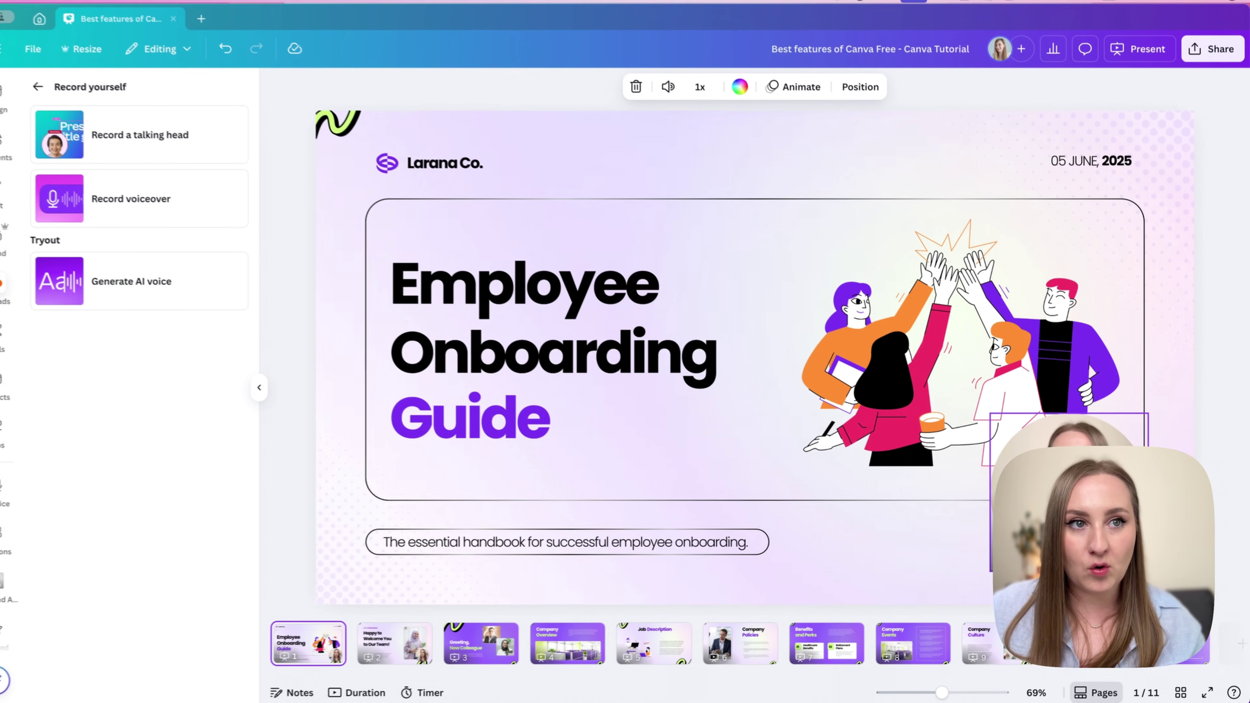
left_click(404, 645)
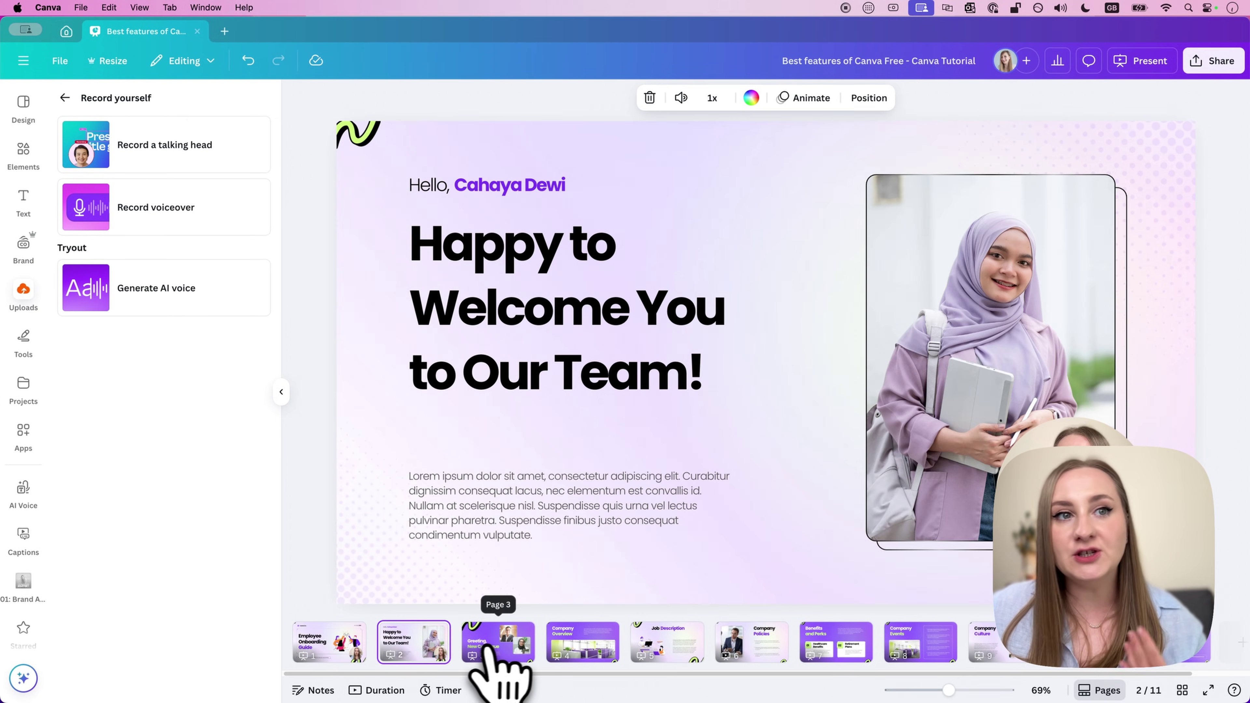
left_click(515, 650)
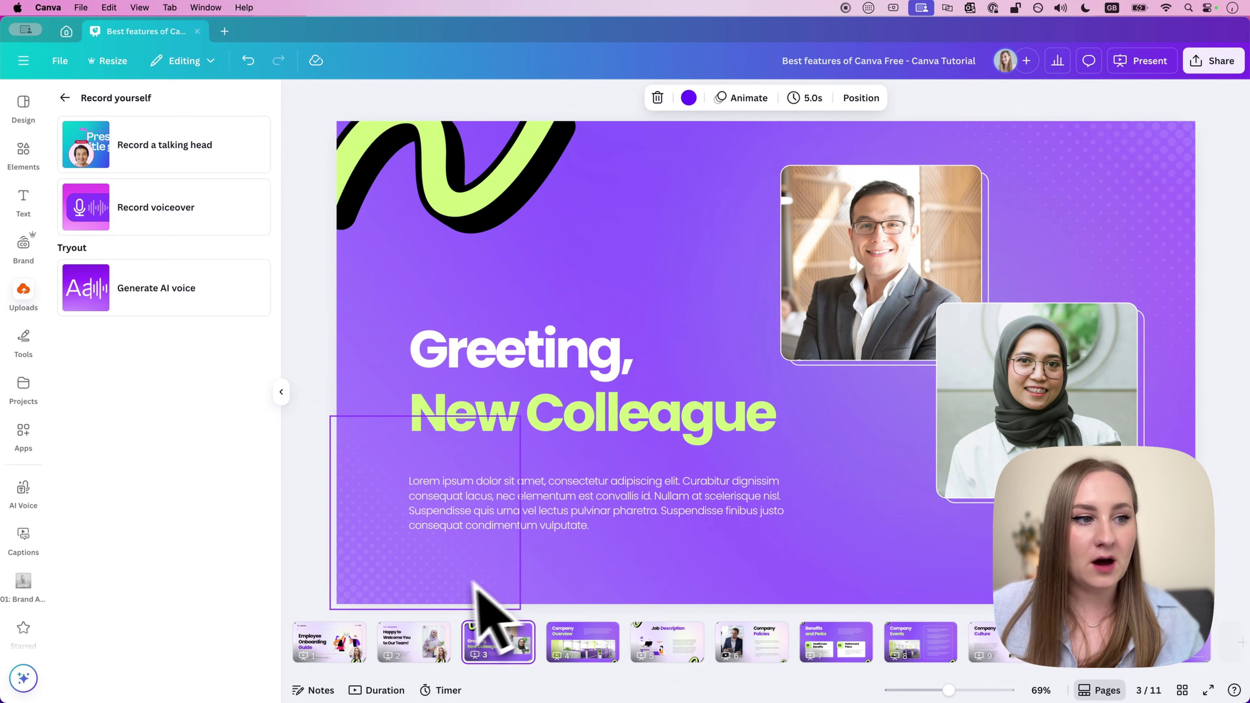
left_click(337, 655)
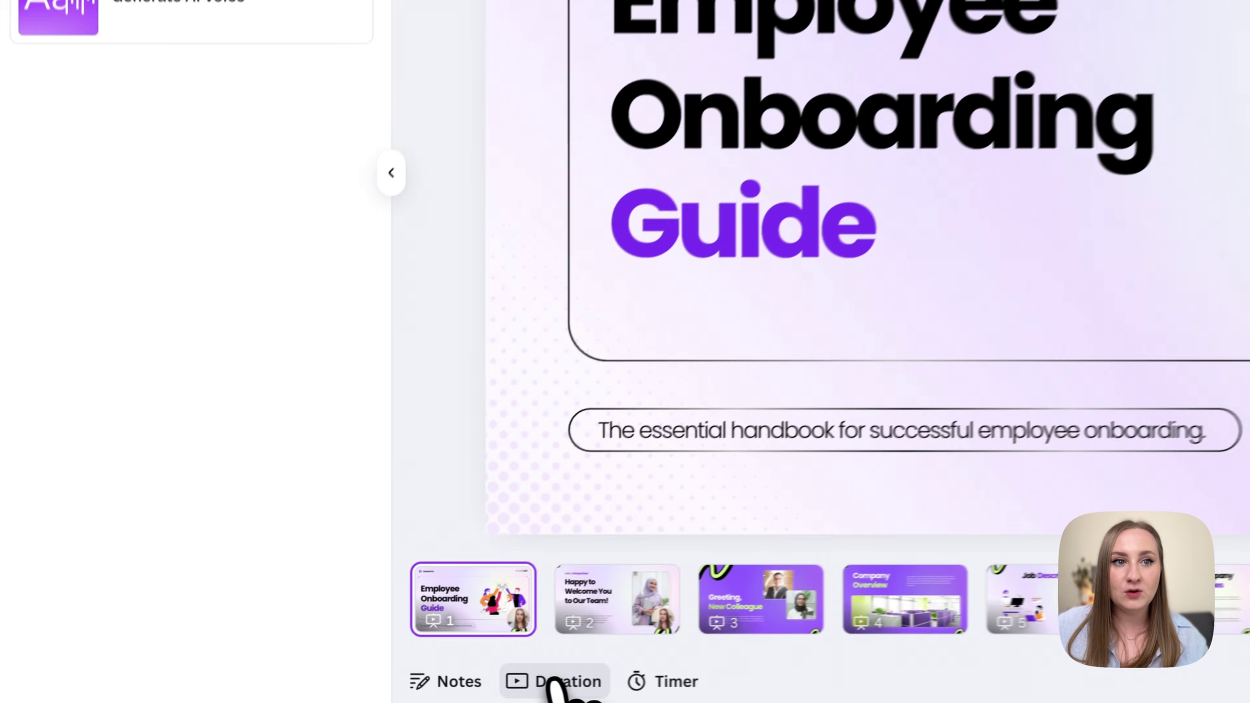
Step: Scrub the recording on the Duration timeline and find it under Uploads > Videos
left_click(378, 690)
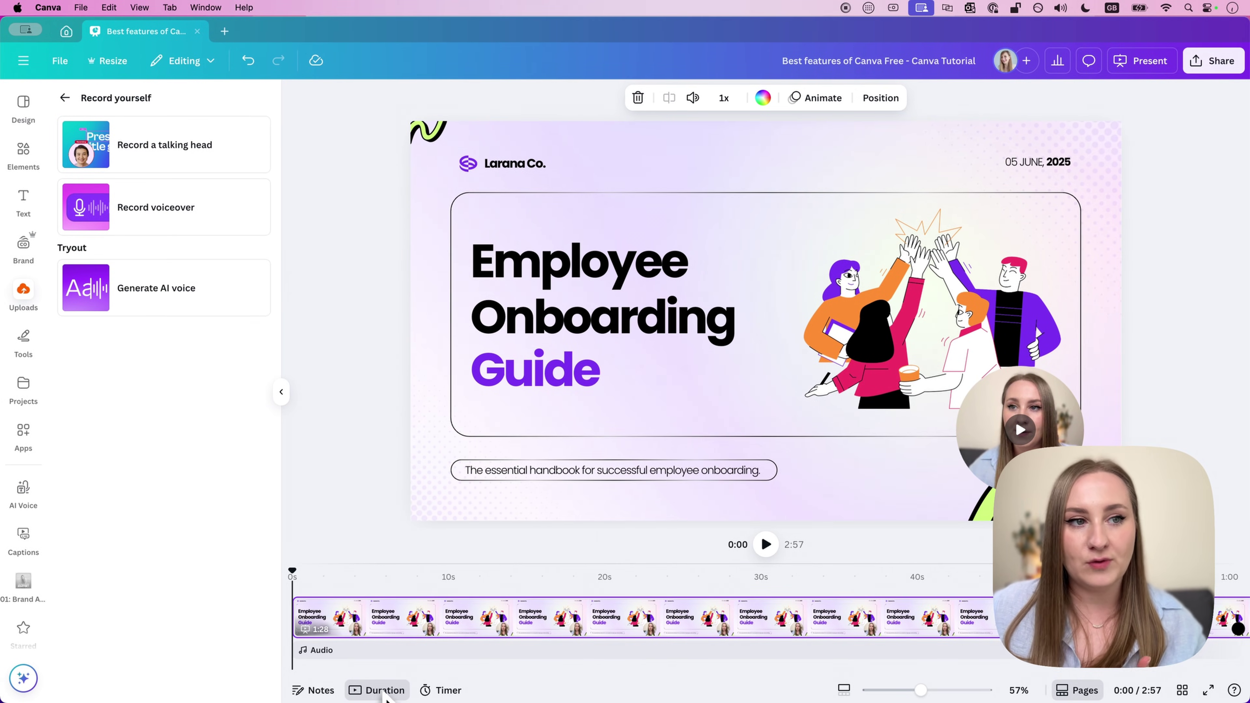
left_click_drag(320, 575, 491, 659)
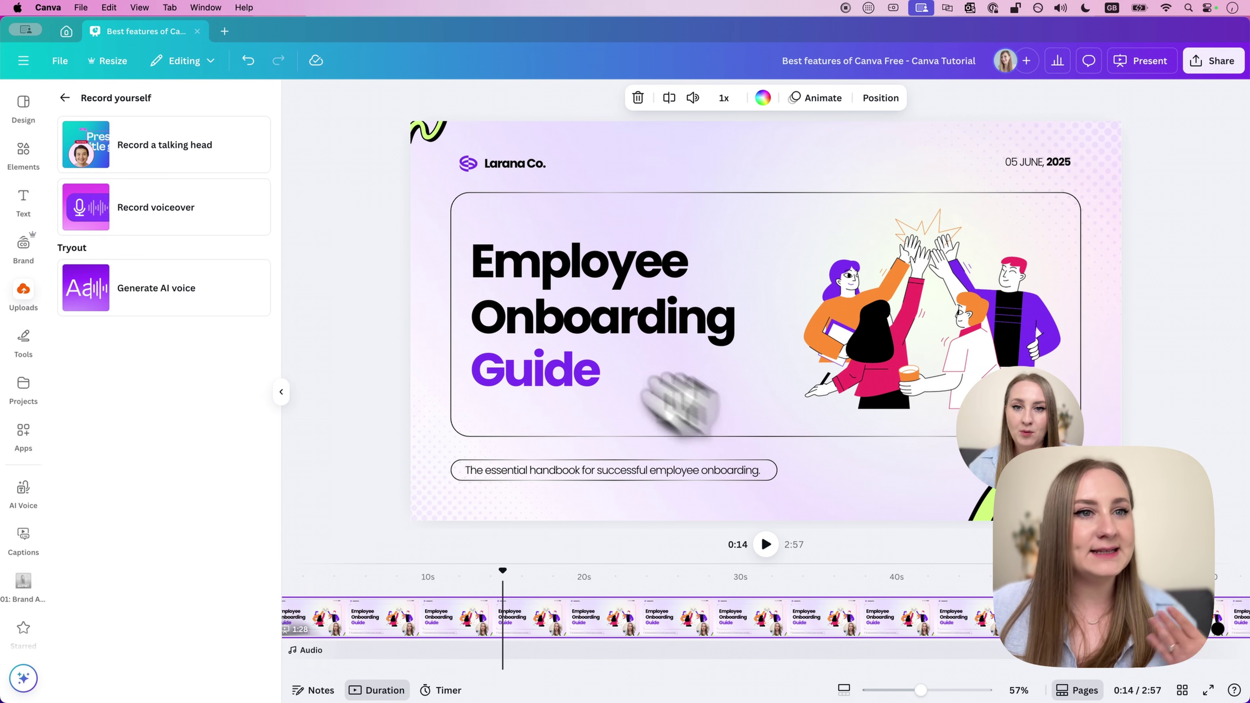
left_click(65, 97)
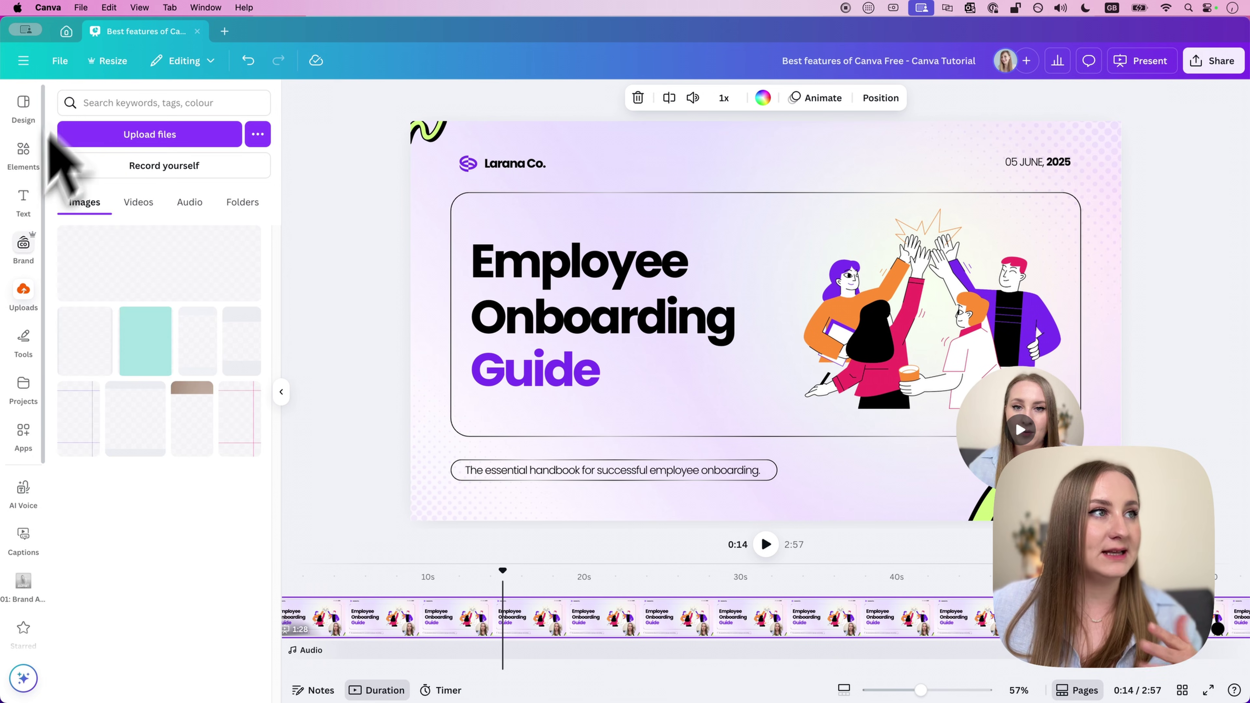
left_click(156, 201)
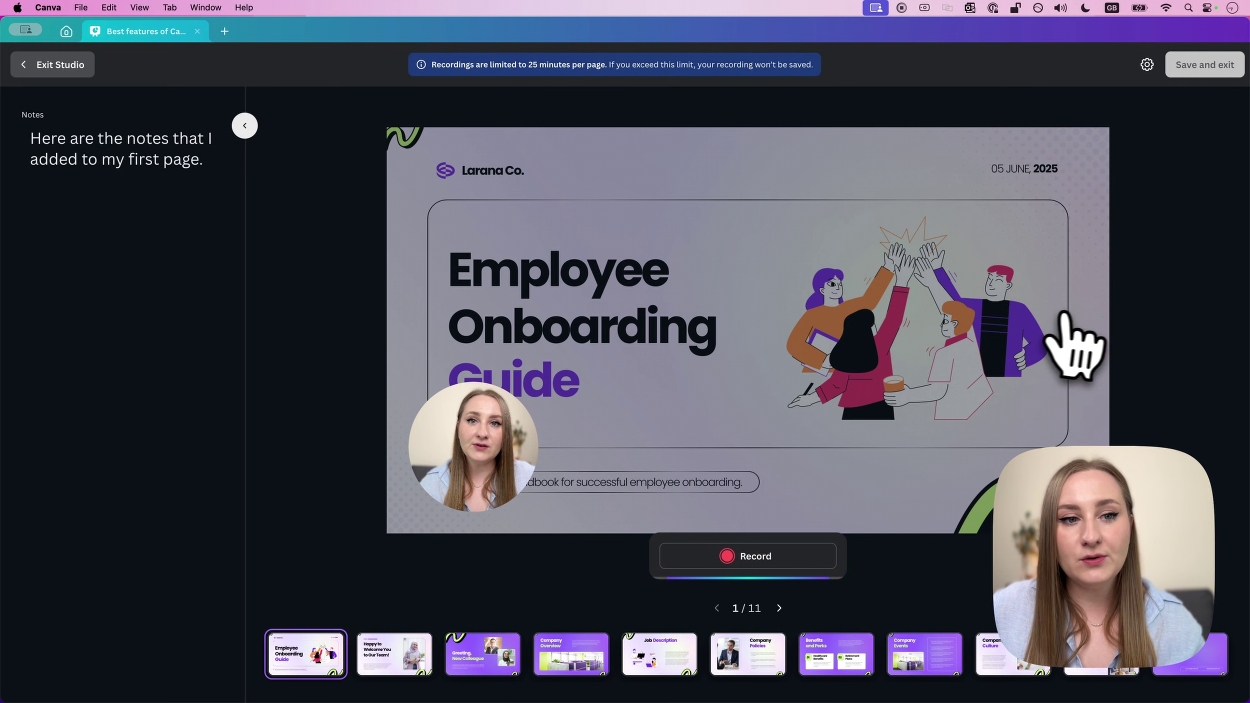
Step: Review slide 2's notes in the studio, then start the deck in Presenter view
left_click(778, 609)
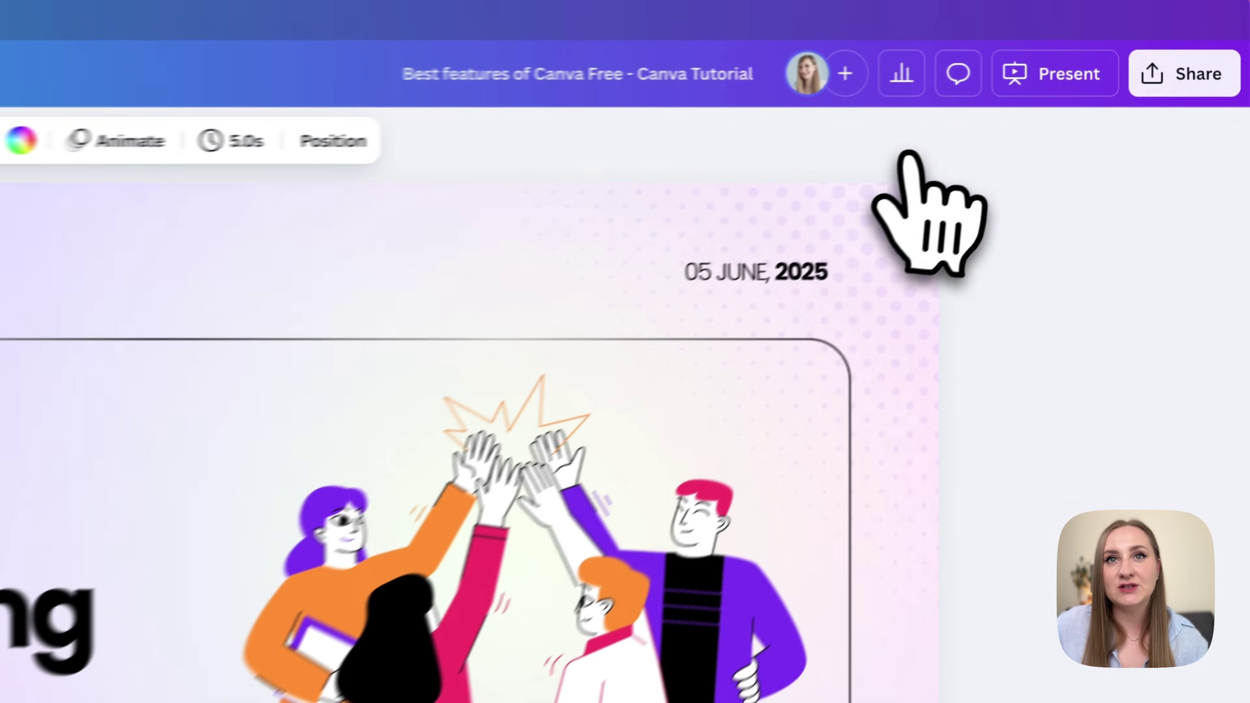
left_click(1018, 92)
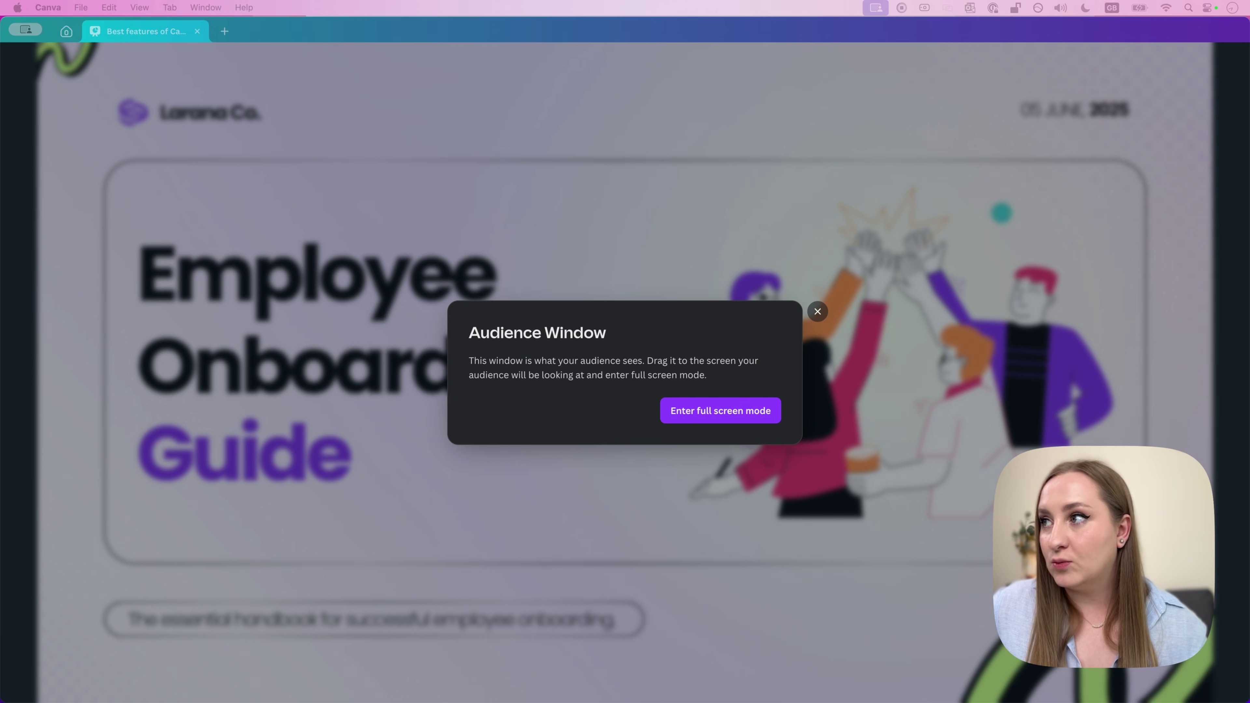
Step: Drag the presenter window from the screen edge onto the main screen
left_click_drag(1248, 178, 394, 167)
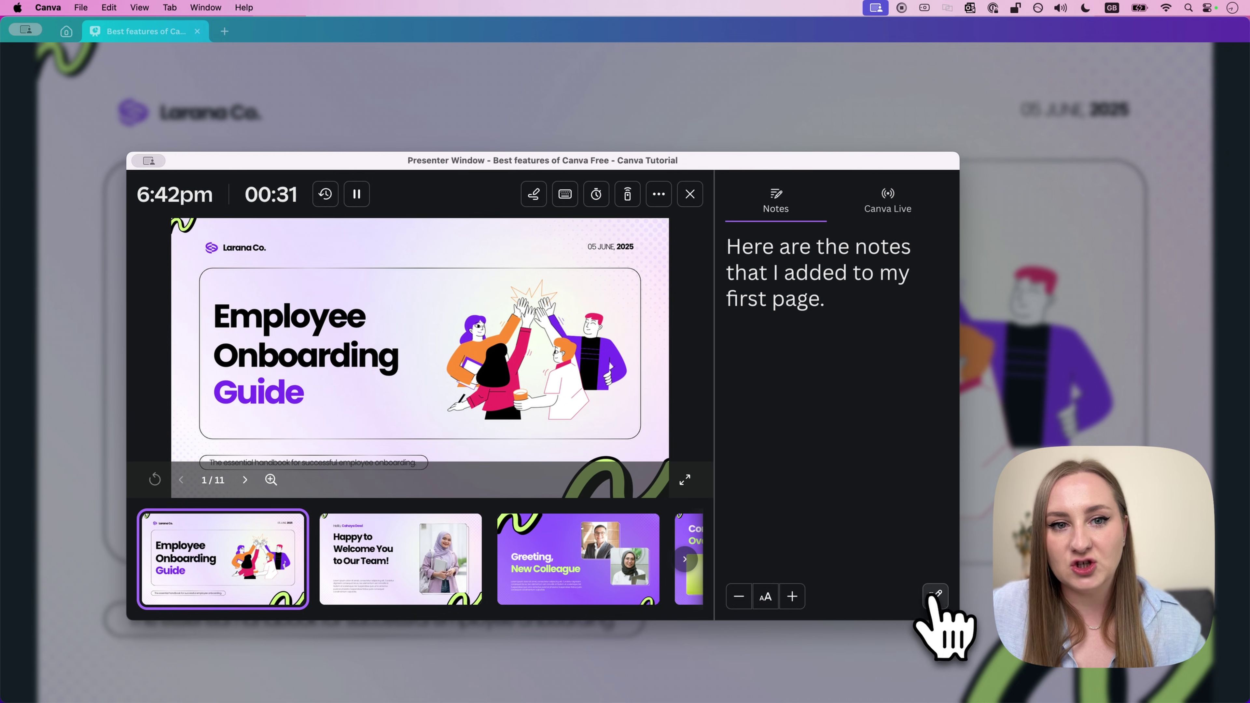
Step: Step through the presenter slides to the third slide, Greeting, New Colleague
left_click(934, 595)
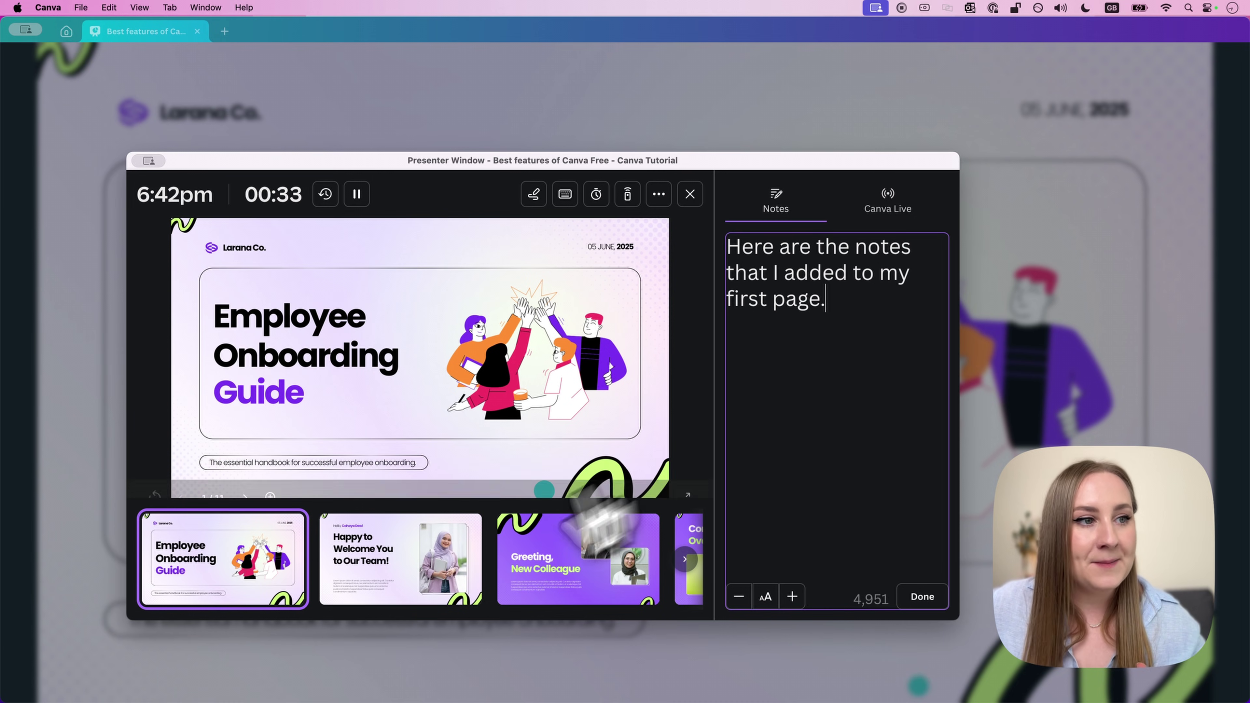
left_click(426, 559)
left_click(229, 546)
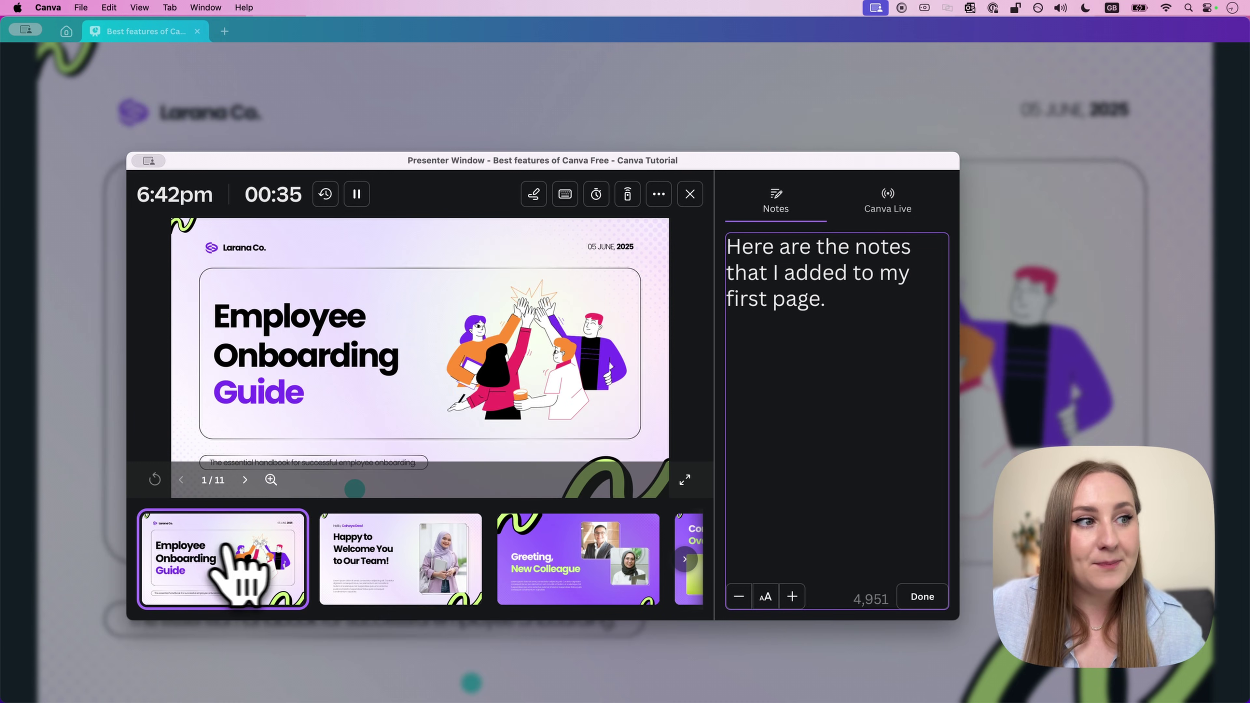
left_click(408, 559)
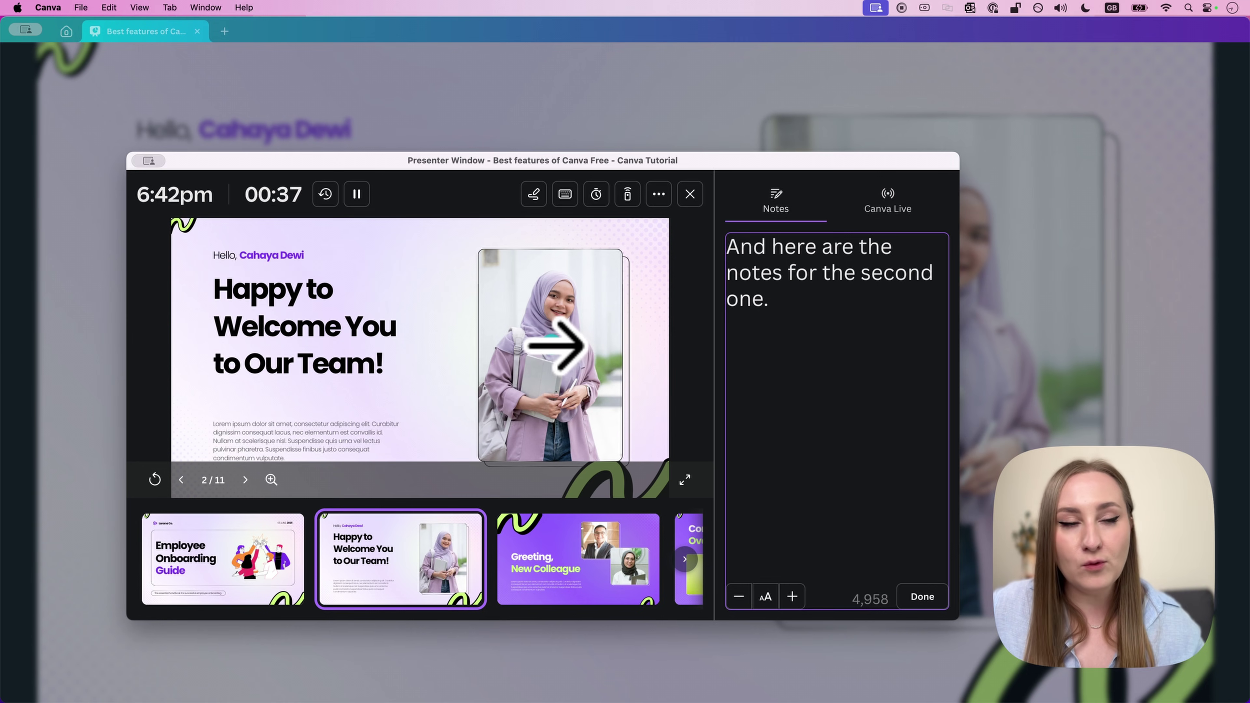
left_click(557, 344)
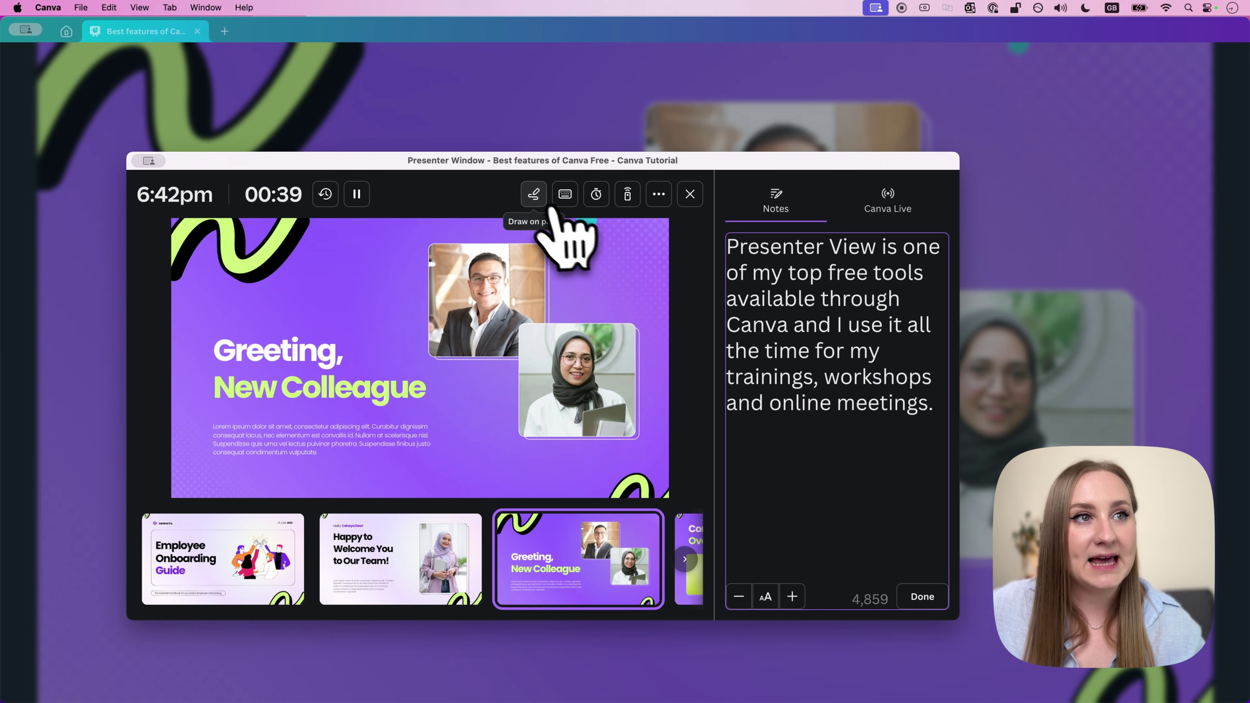
Step: Underline 'Greeting,' with the red pen, erase the mark, and advance to the next slide
left_click(537, 197)
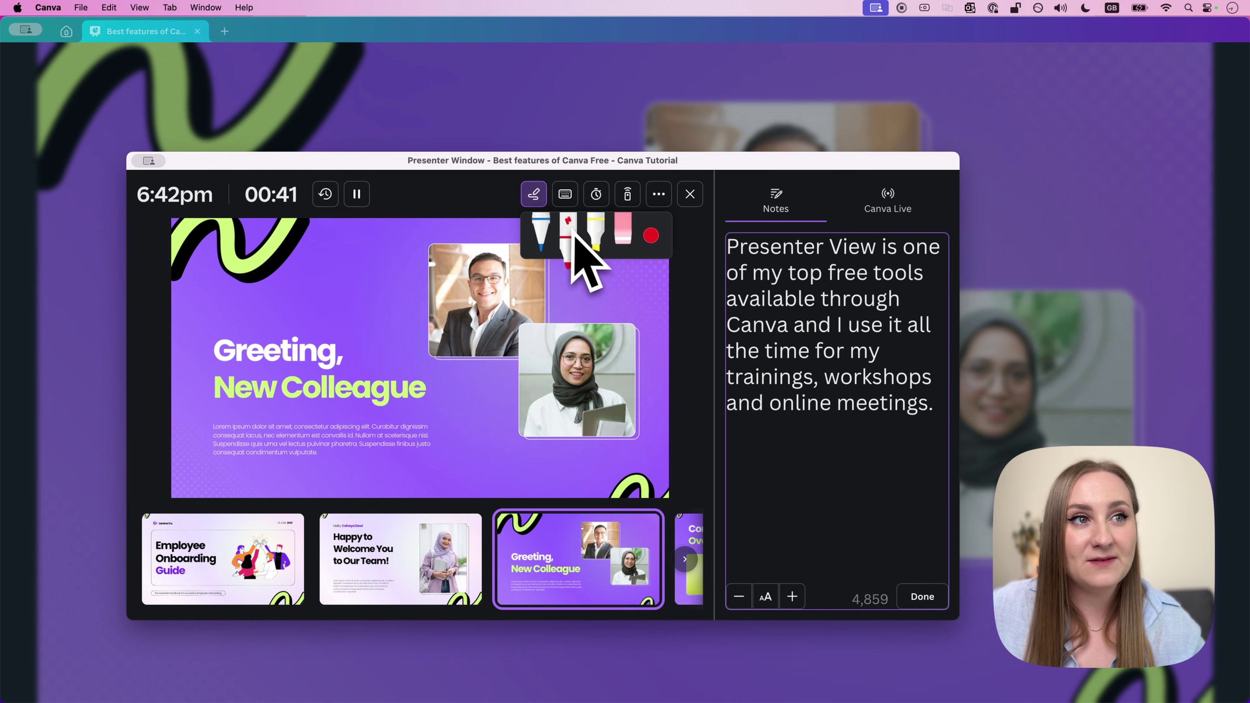
left_click(651, 236)
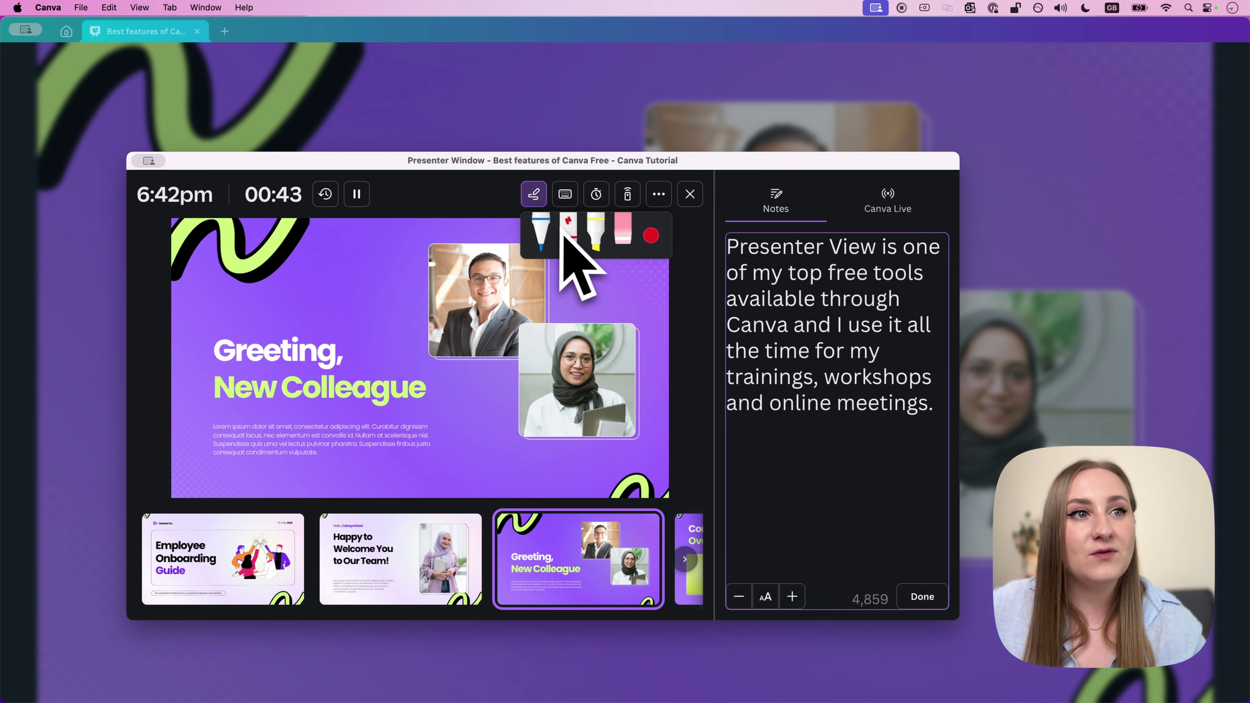
left_click_drag(203, 365, 359, 370)
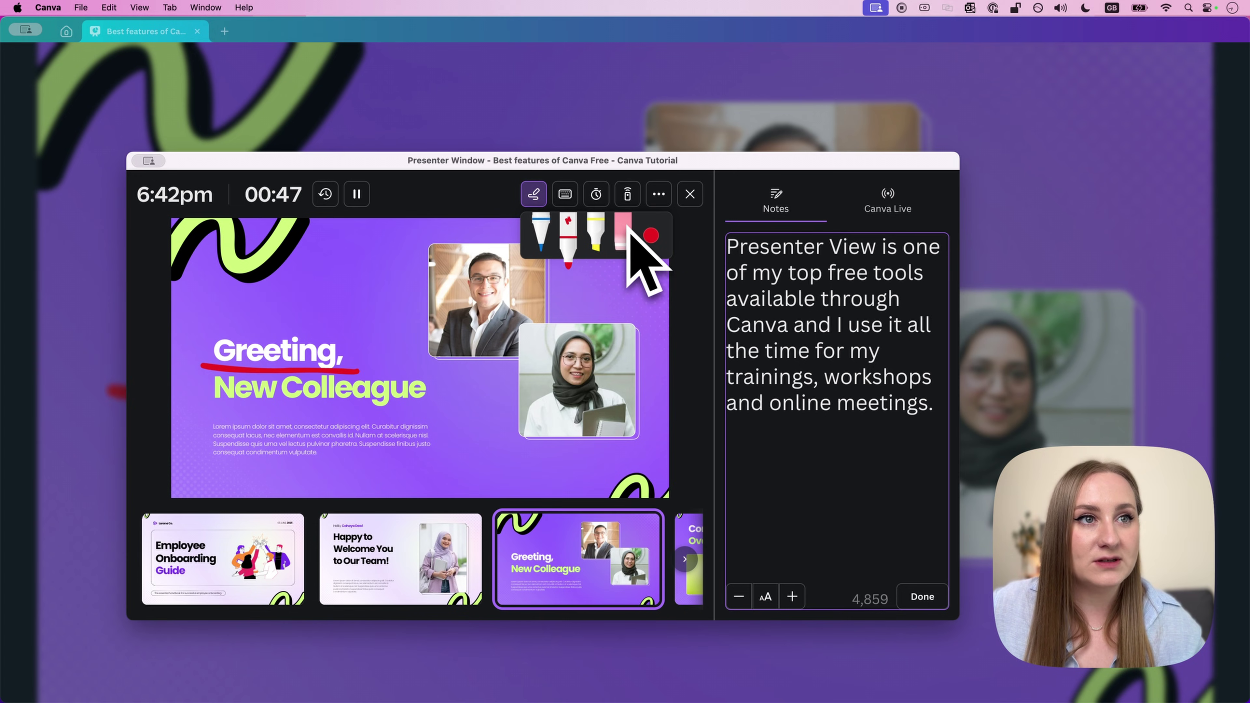
left_click(623, 236)
left_click_drag(353, 362, 279, 367)
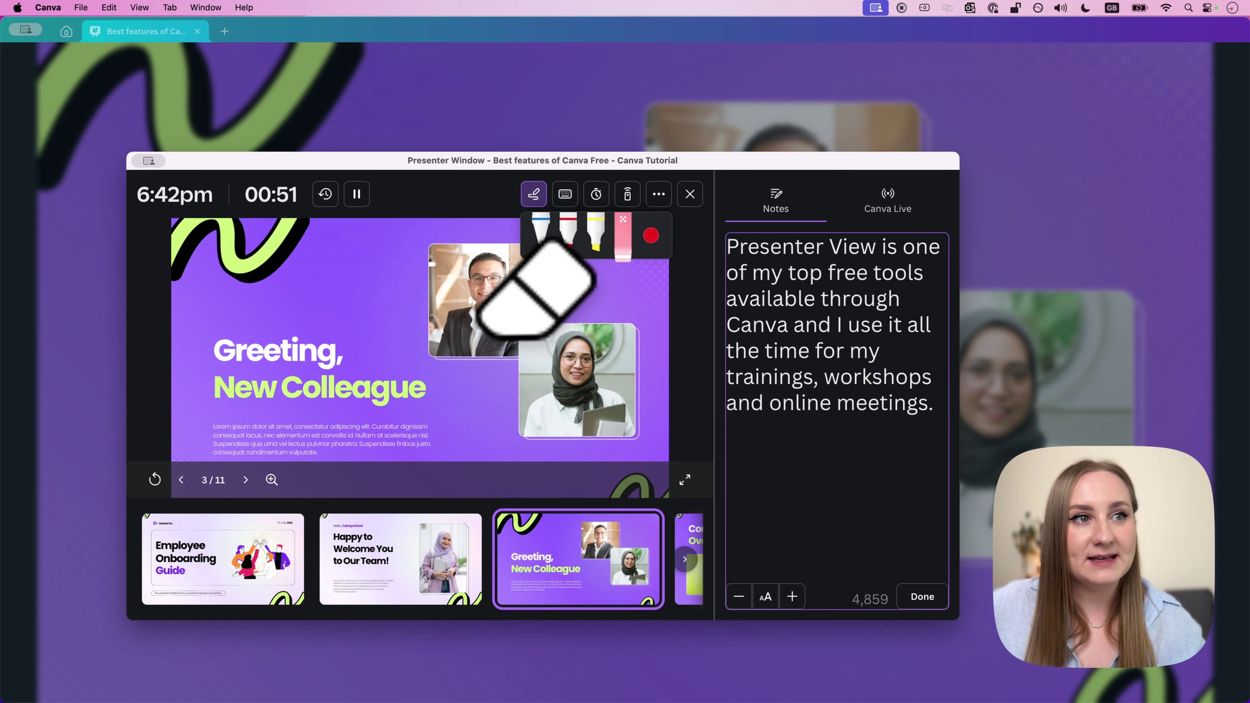
key("Right")
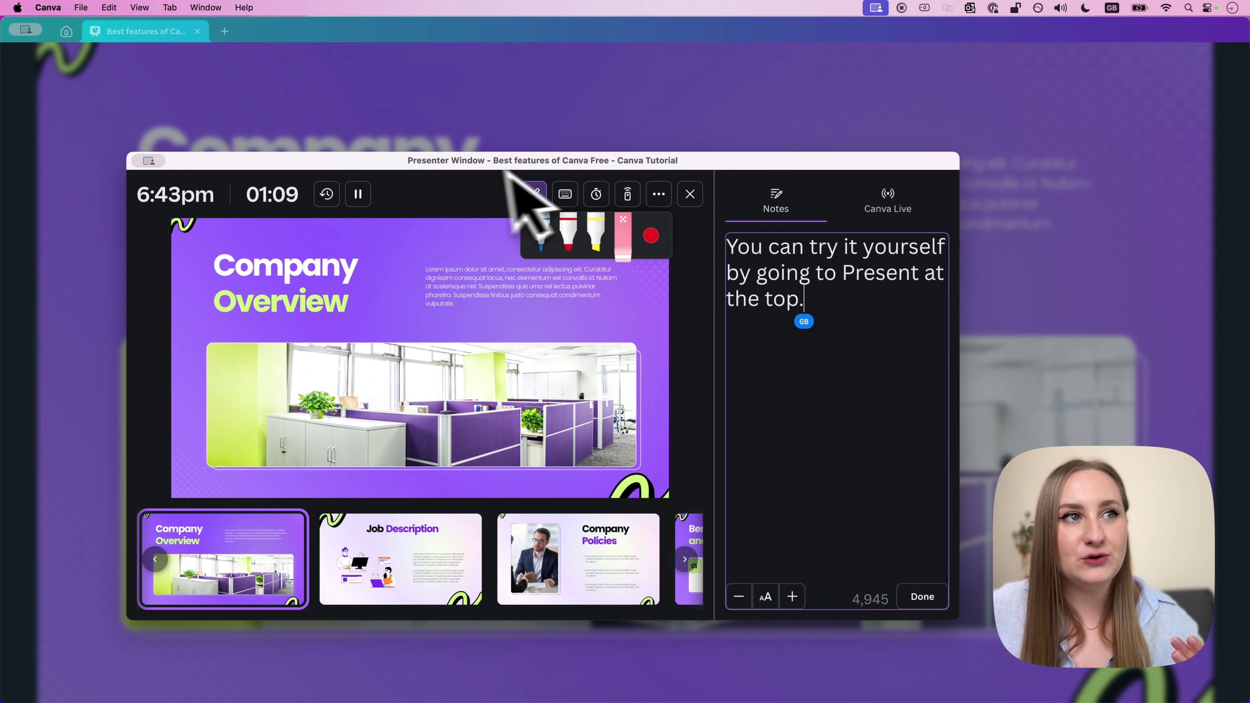
Step: Move the presenter window aside and click into the speaker notes
left_click_drag(506, 166, 450, 155)
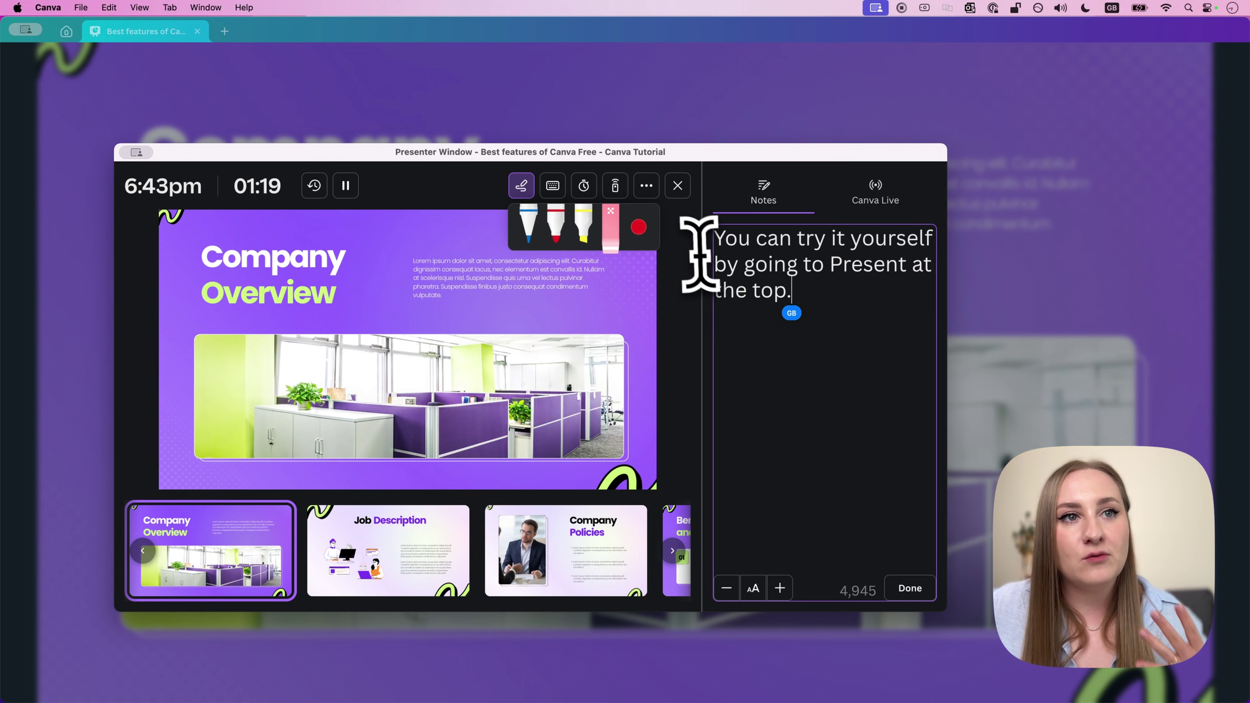
left_click(756, 239)
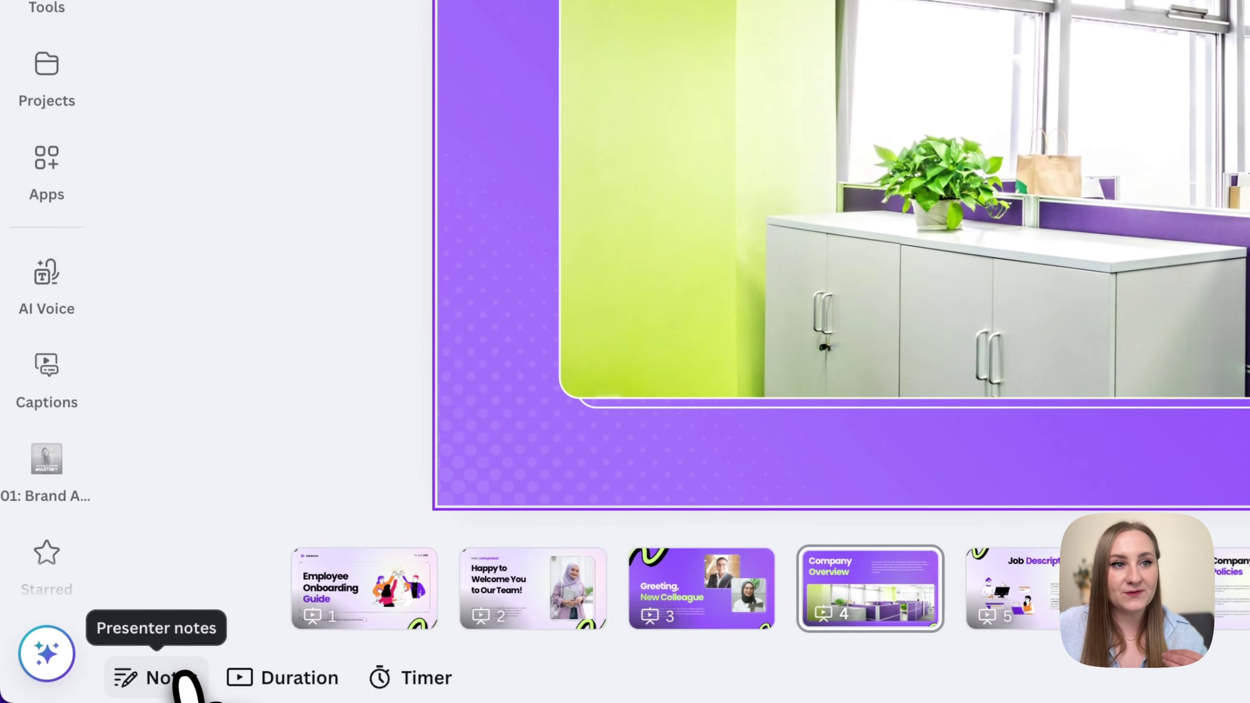
Step: Open page 4's notes, then browse Content Batching Session pages 5, 6, 10, 1 and 2
left_click(180, 679)
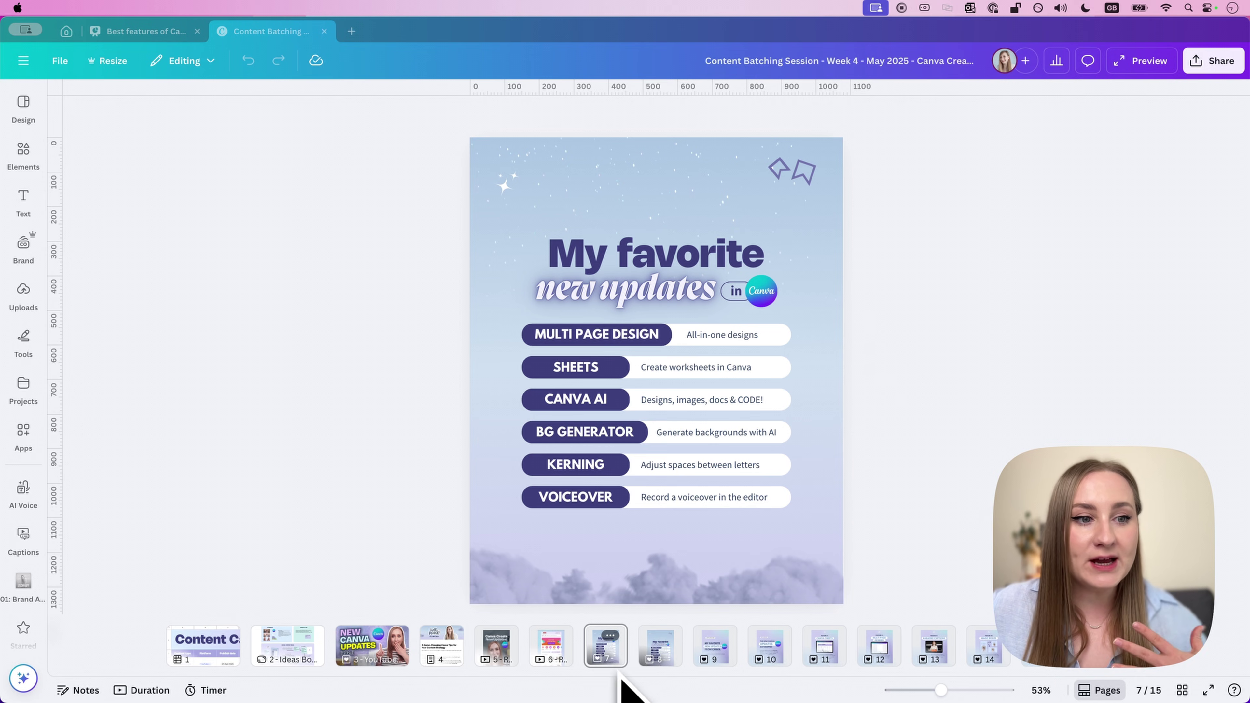
left_click(616, 664)
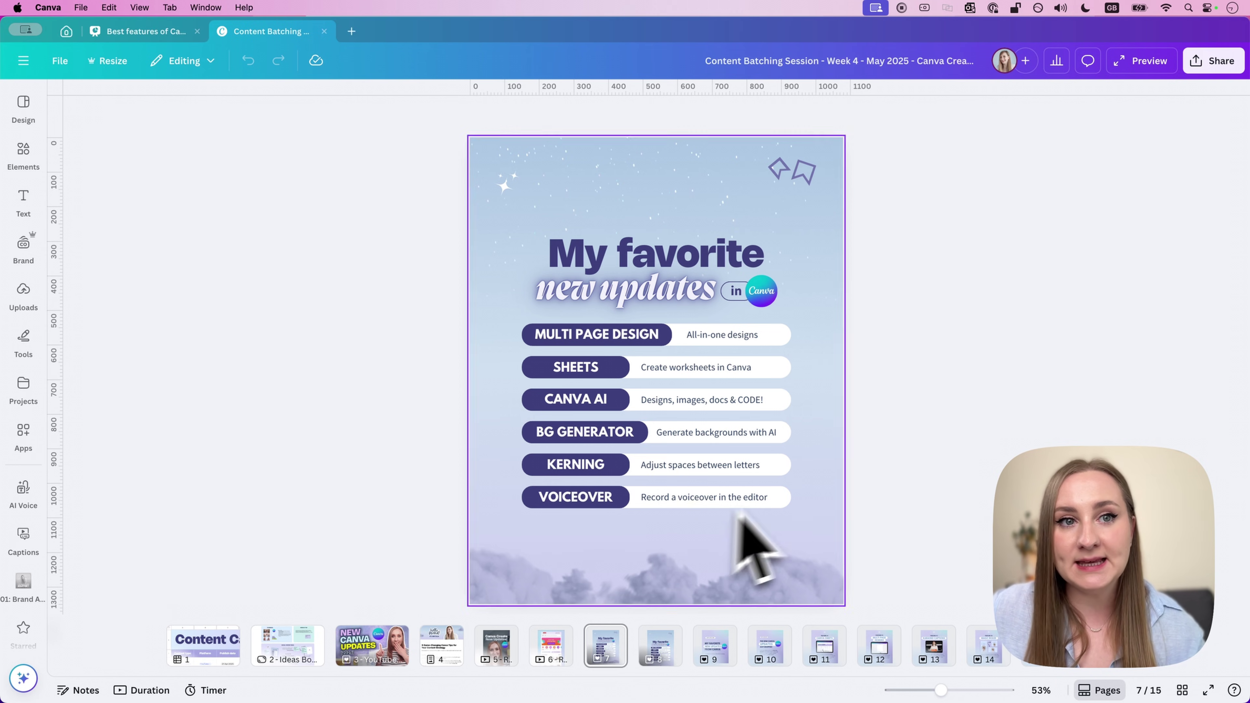
left_click(496, 646)
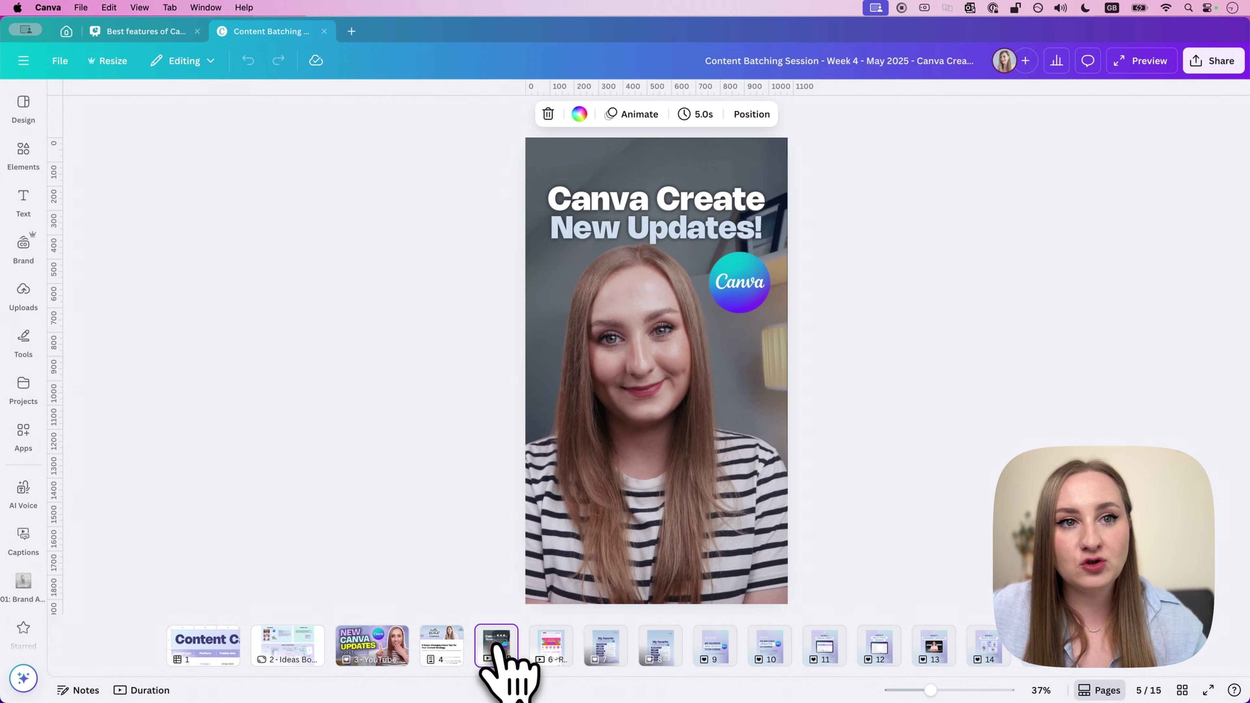
left_click(549, 664)
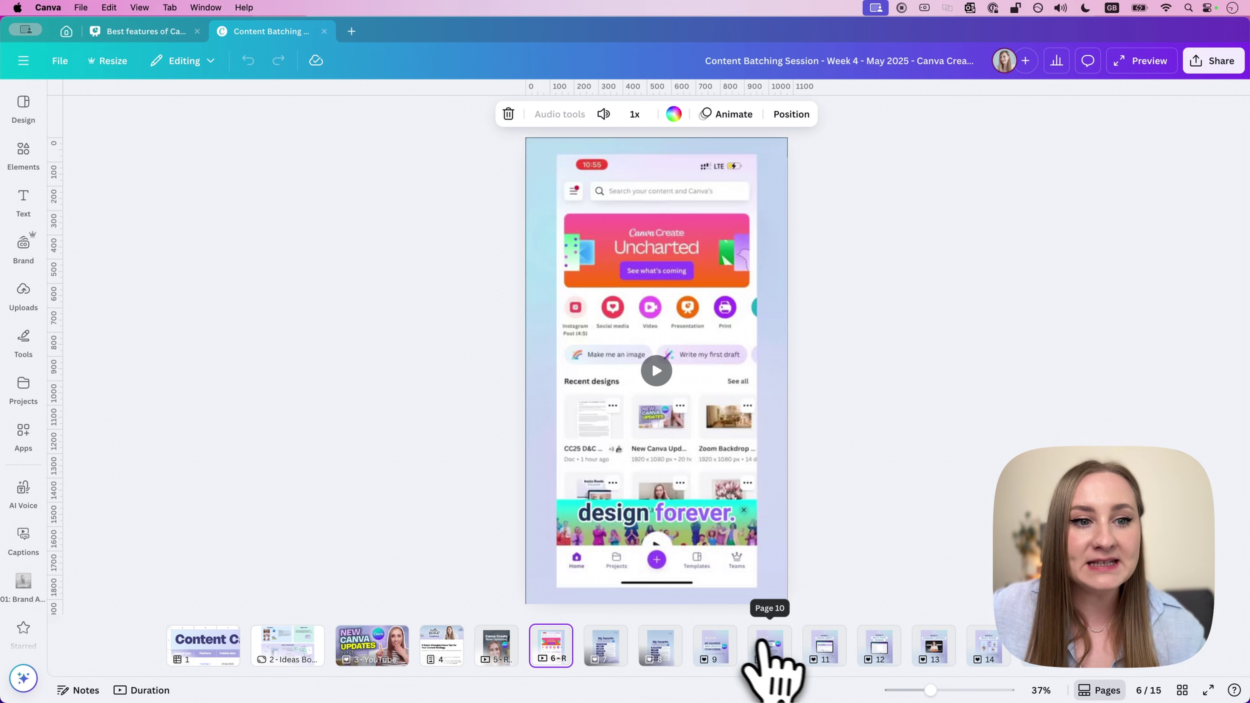
left_click(768, 649)
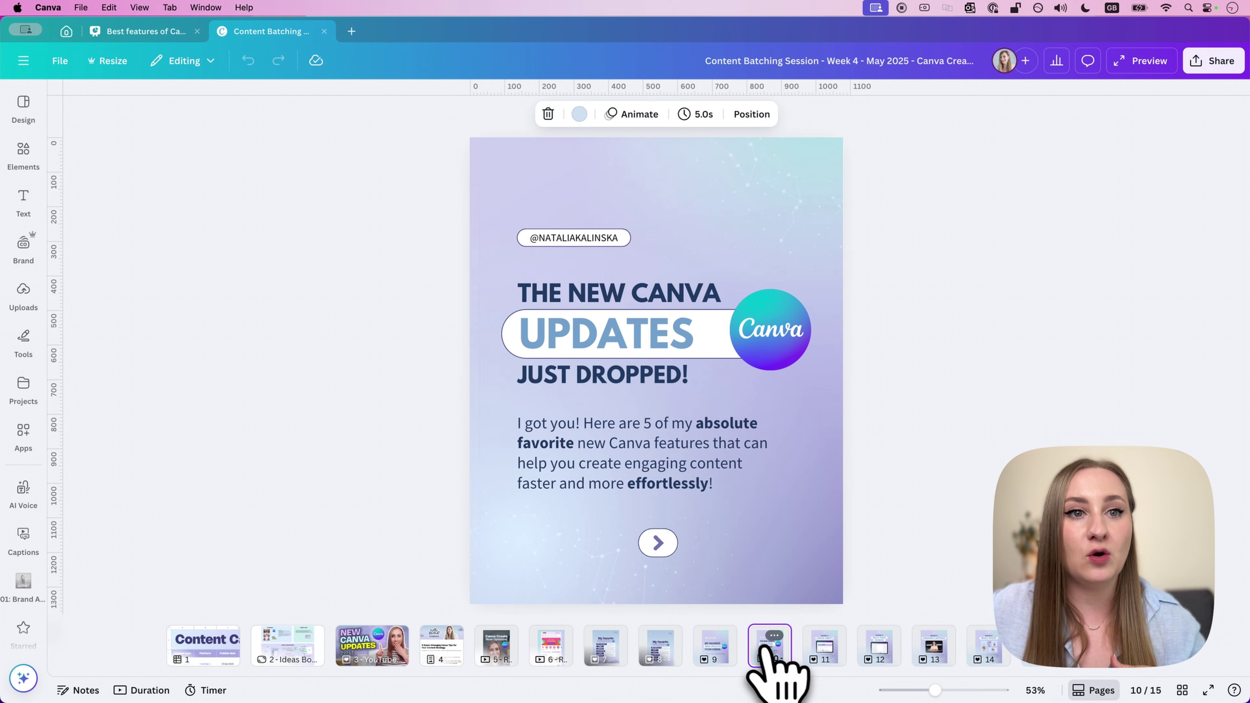
left_click(228, 652)
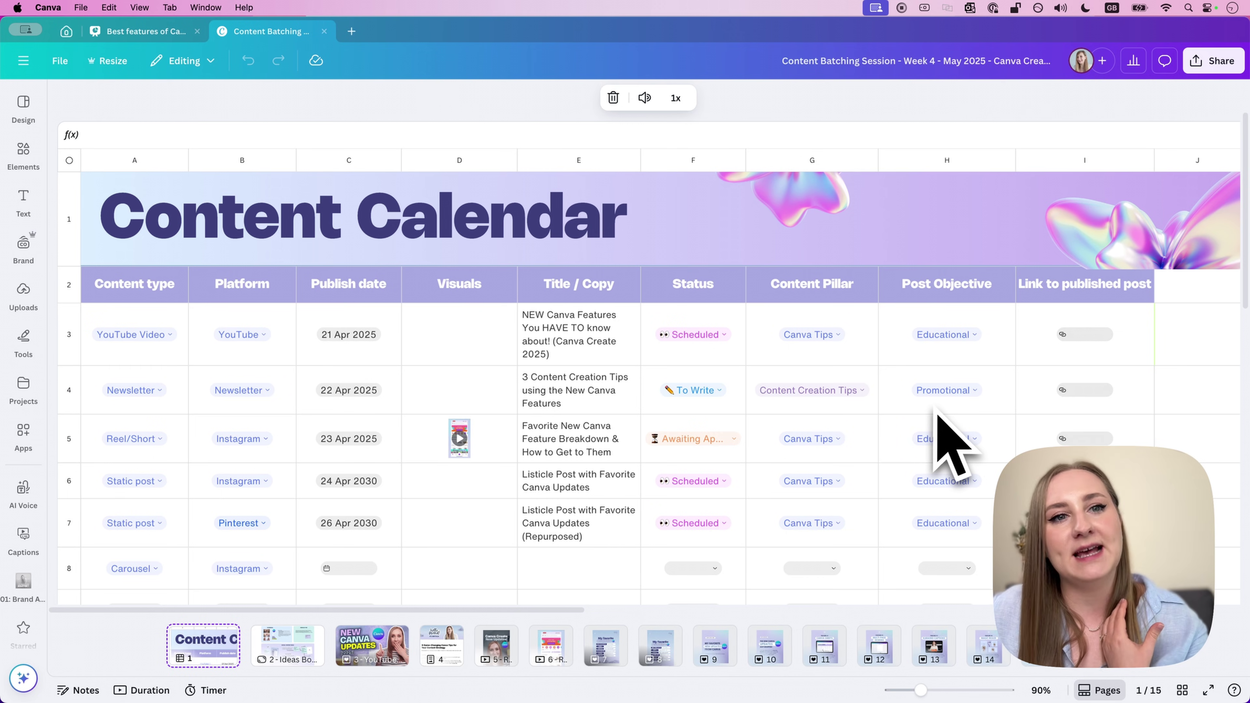
left_click(279, 641)
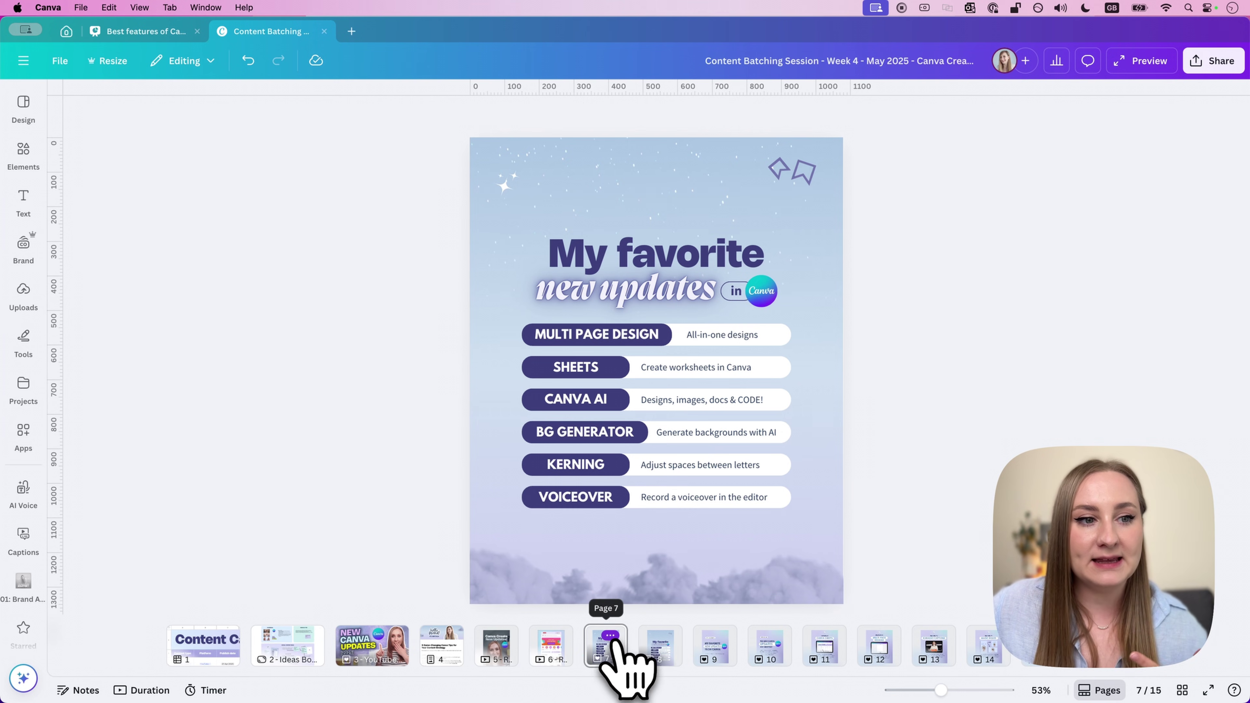
Step: Append a blank Pinterest Pin (9:16) page, found by searching 'pinterest' among the More design types
left_click(611, 636)
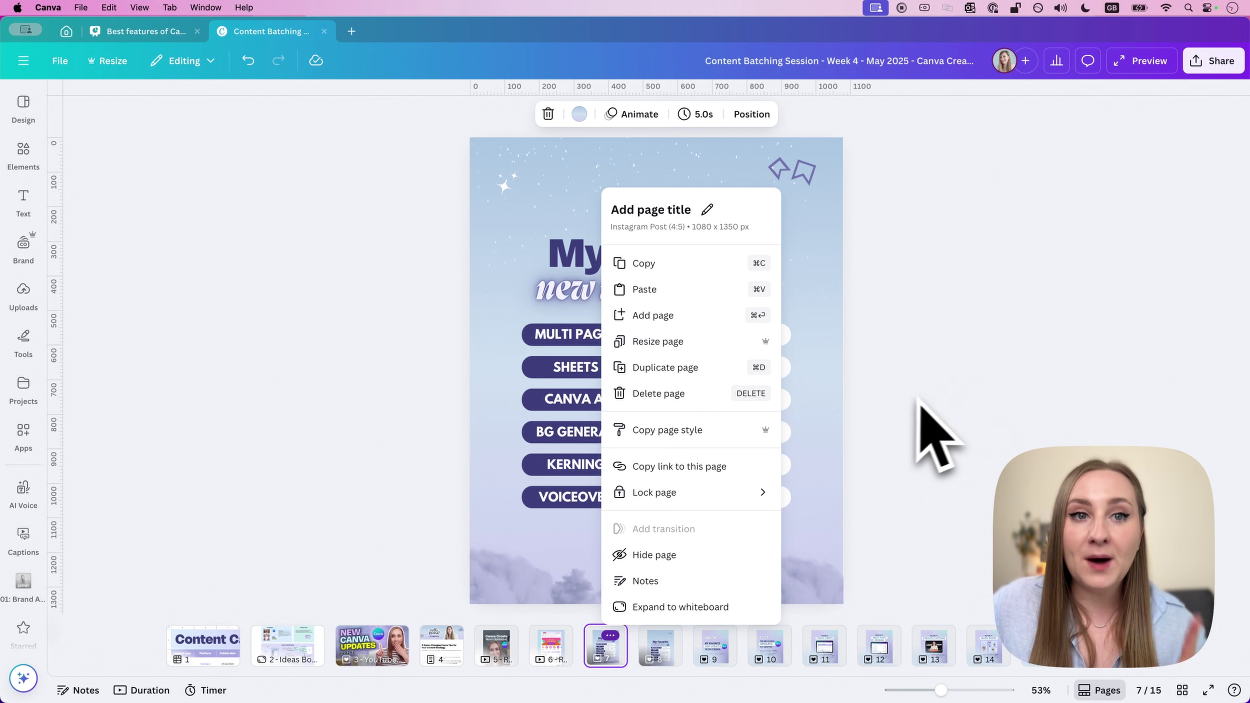
left_click(932, 433)
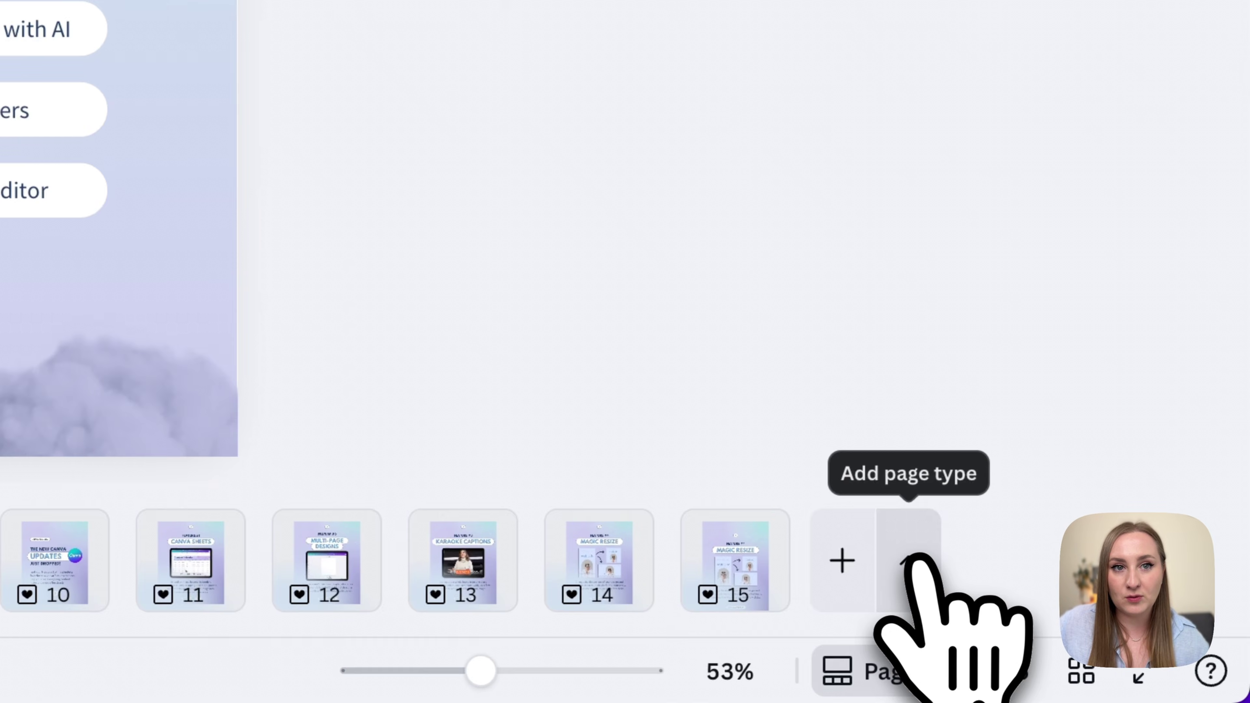
left_click(908, 560)
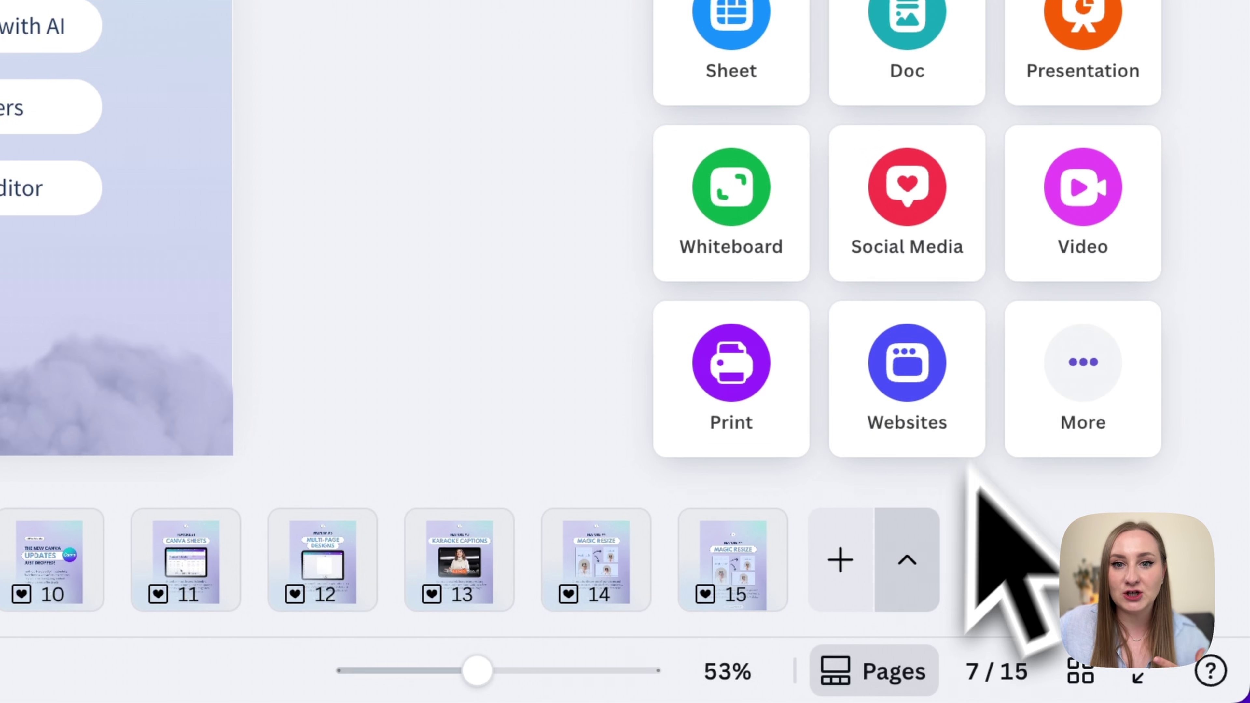
left_click(1072, 365)
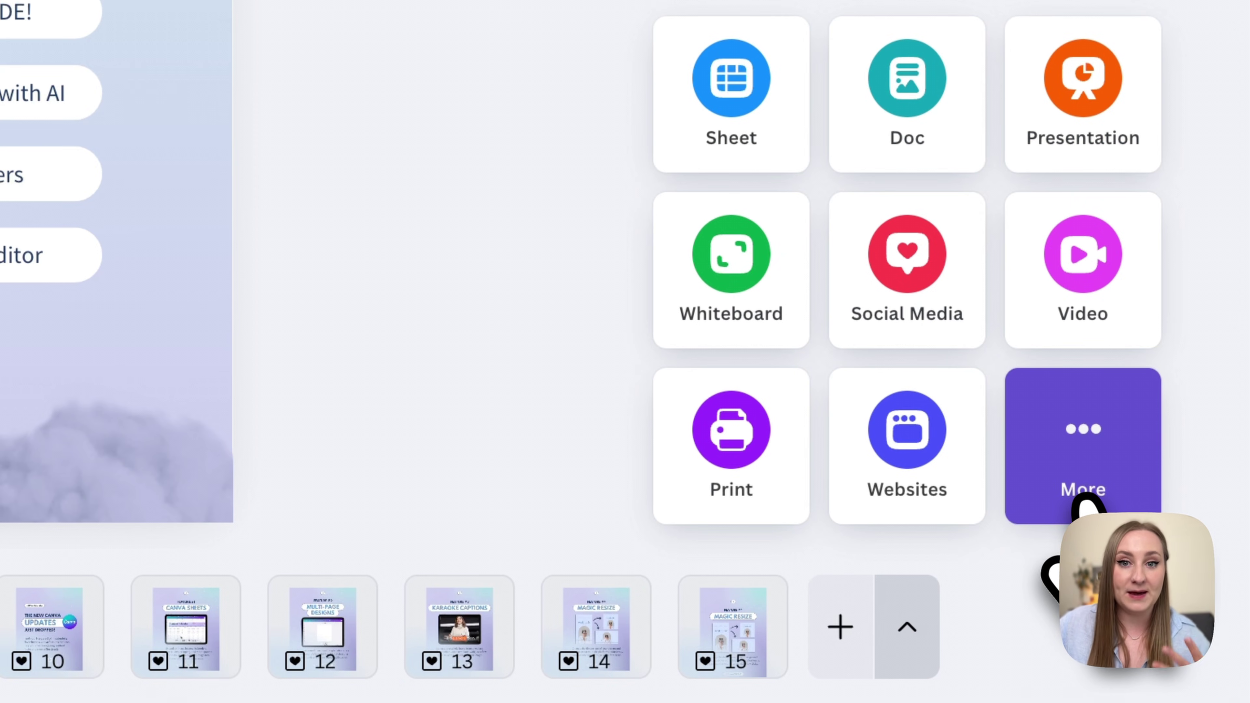
left_click(1077, 498)
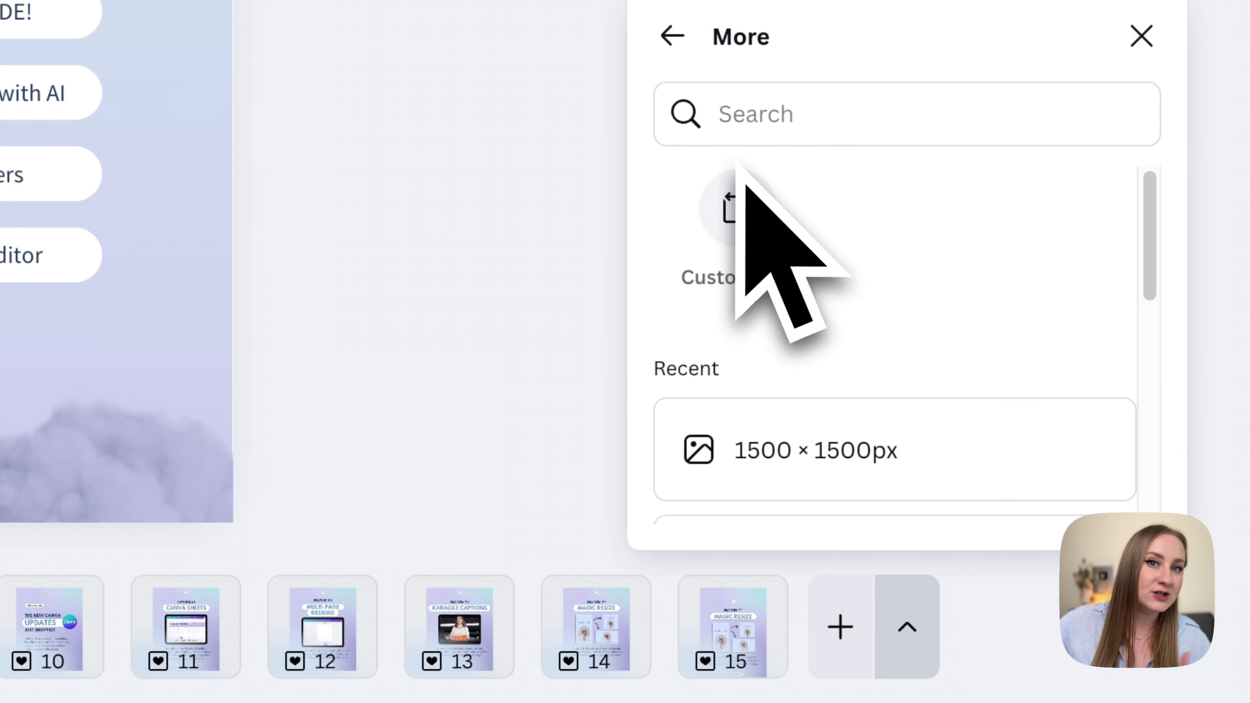
left_click(767, 116)
type("p")
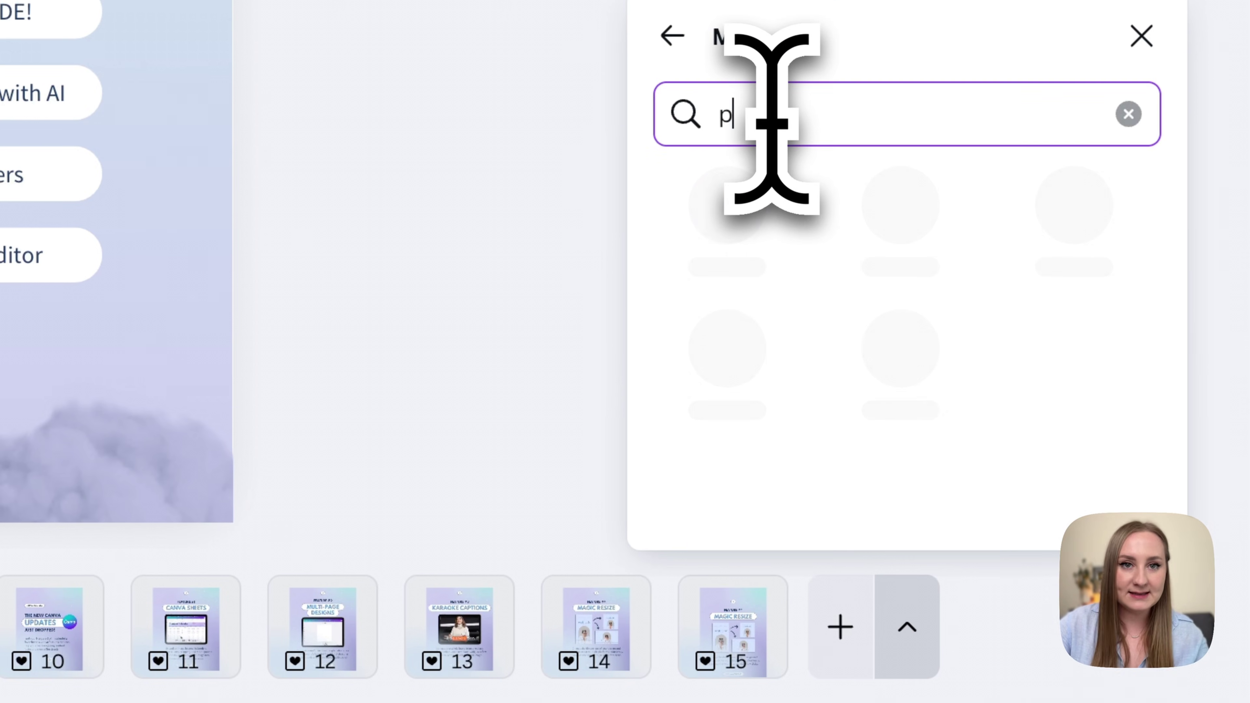
type("interest")
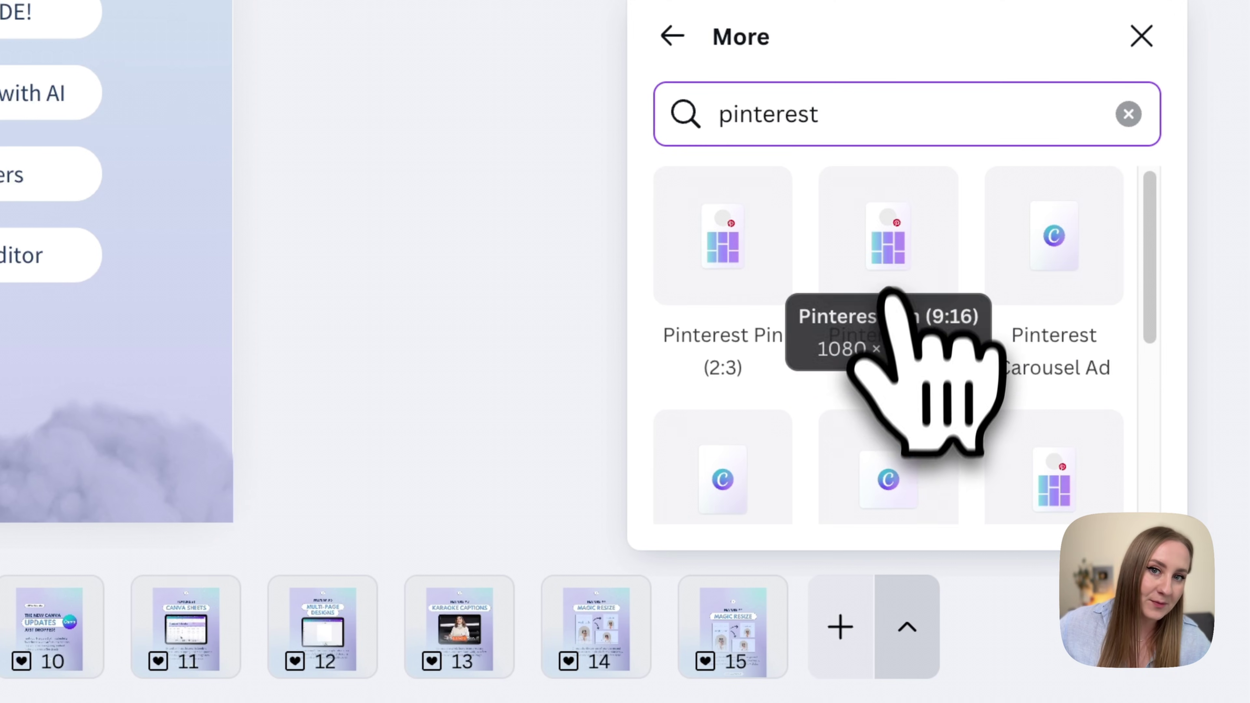
left_click(897, 268)
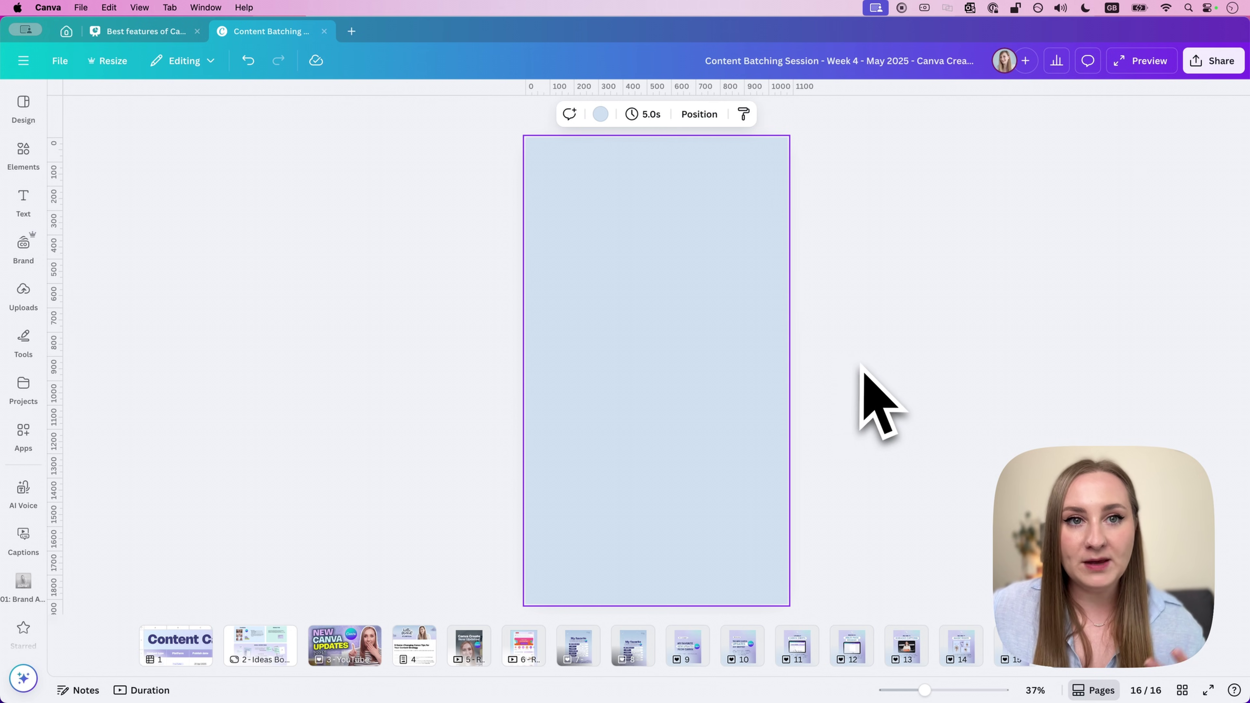
Step: Insert the 'My favorite new updates' page from the Content Batching Session - Week 4 design onto page 16
left_click(23, 296)
left_click(23, 390)
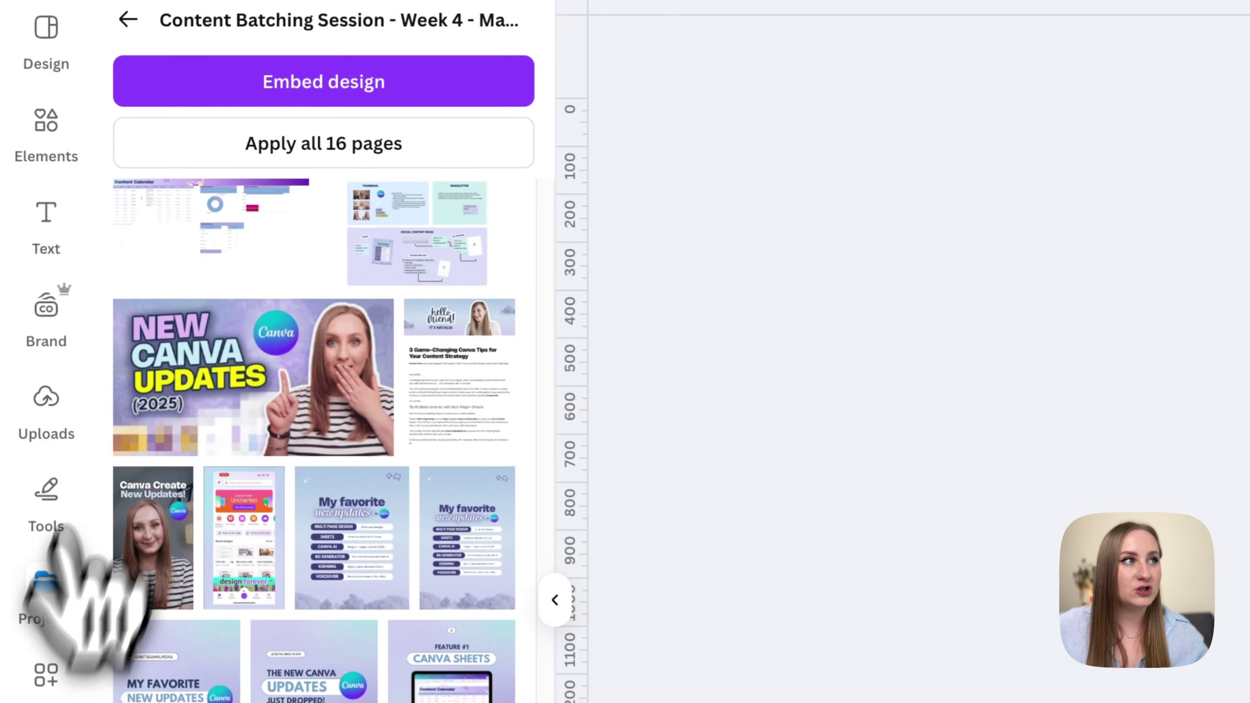
left_click(127, 19)
triple_click(209, 105)
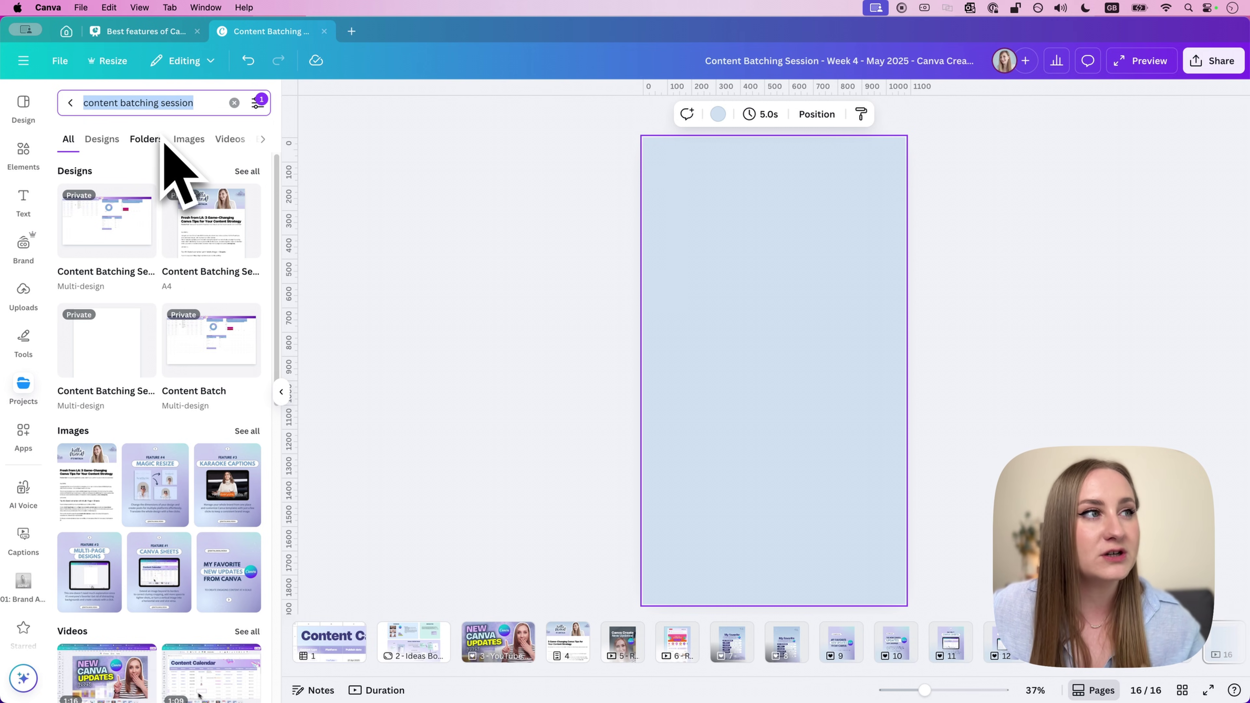
left_click(126, 243)
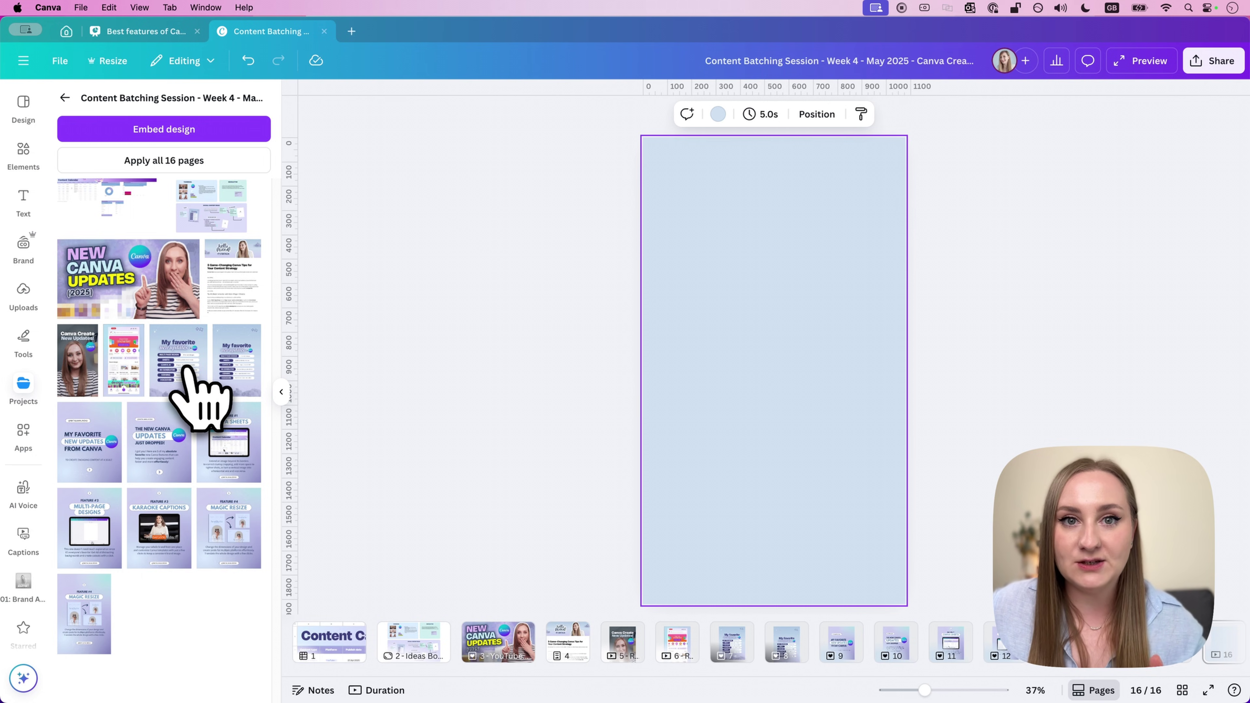
left_click(190, 375)
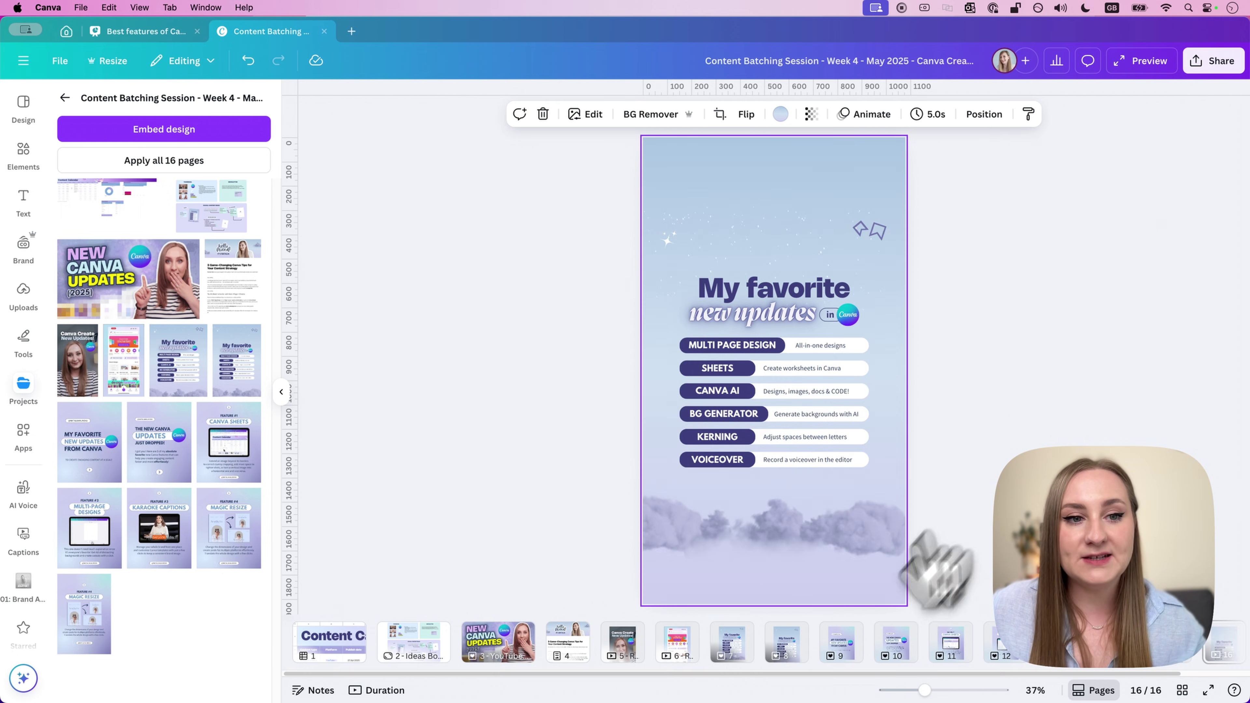
Step: On page 16, move the cloud image down, then unlock the large image and raise it about 150 px
left_click(732, 642)
left_click(1211, 649)
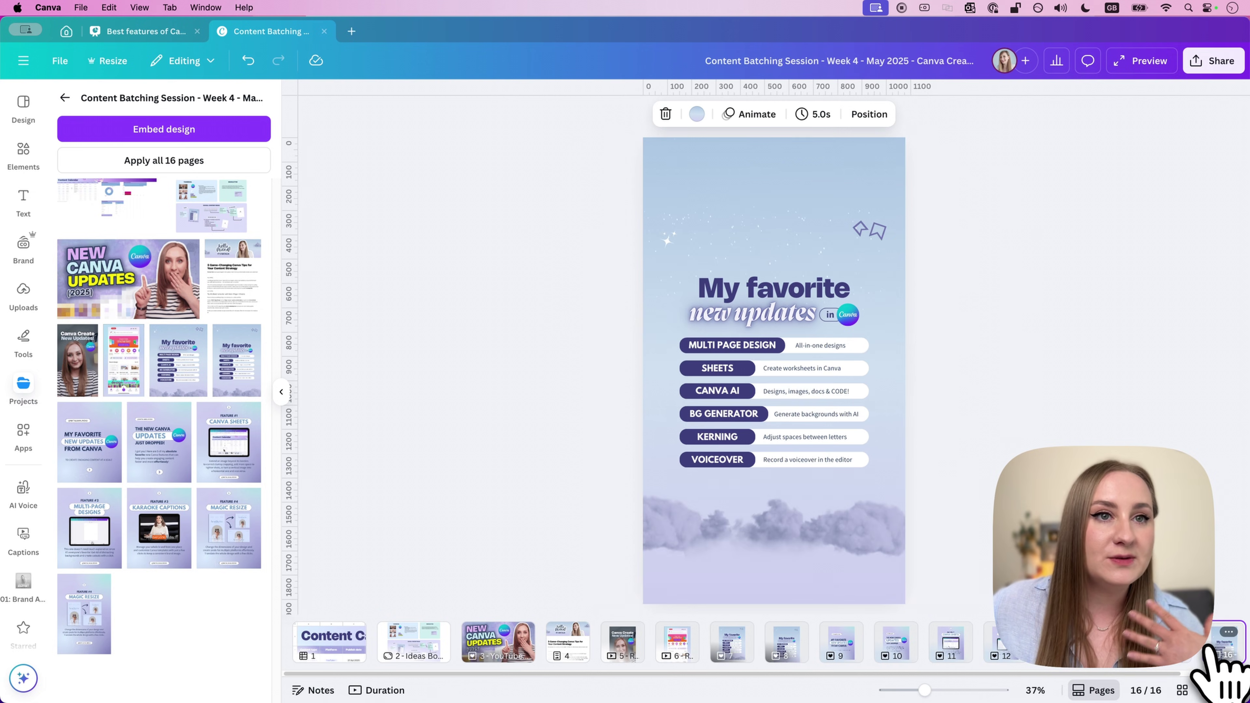
left_click(915, 472)
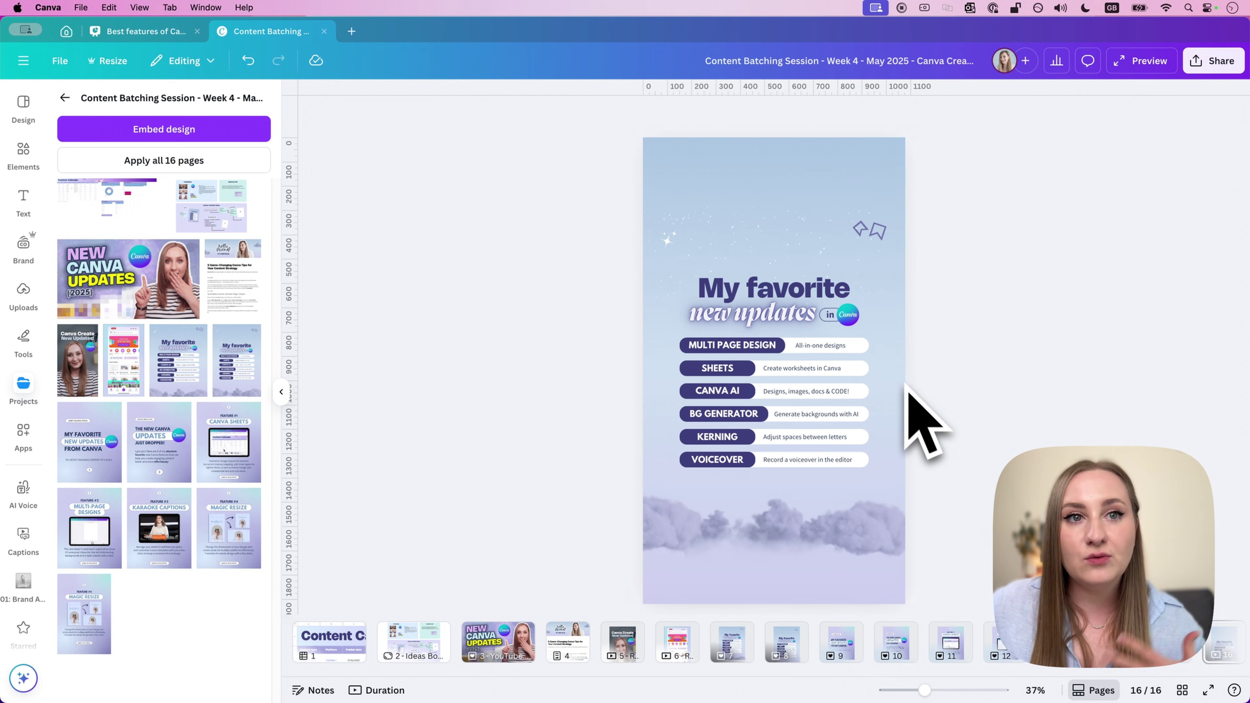
left_click_drag(887, 530, 848, 571)
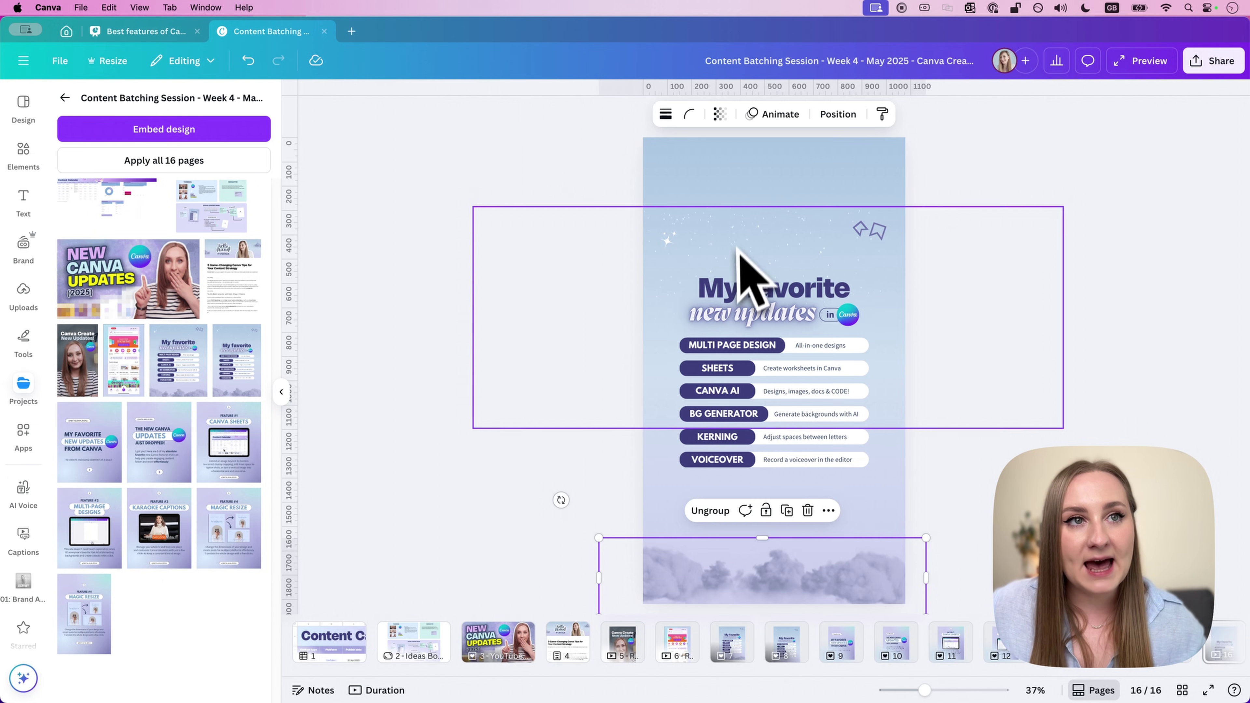
left_click(747, 266)
left_click(778, 179)
left_click_drag(699, 264, 693, 189)
Step: Move the small sparkle to the page's top-left corner, then go to page 7
left_click(871, 230)
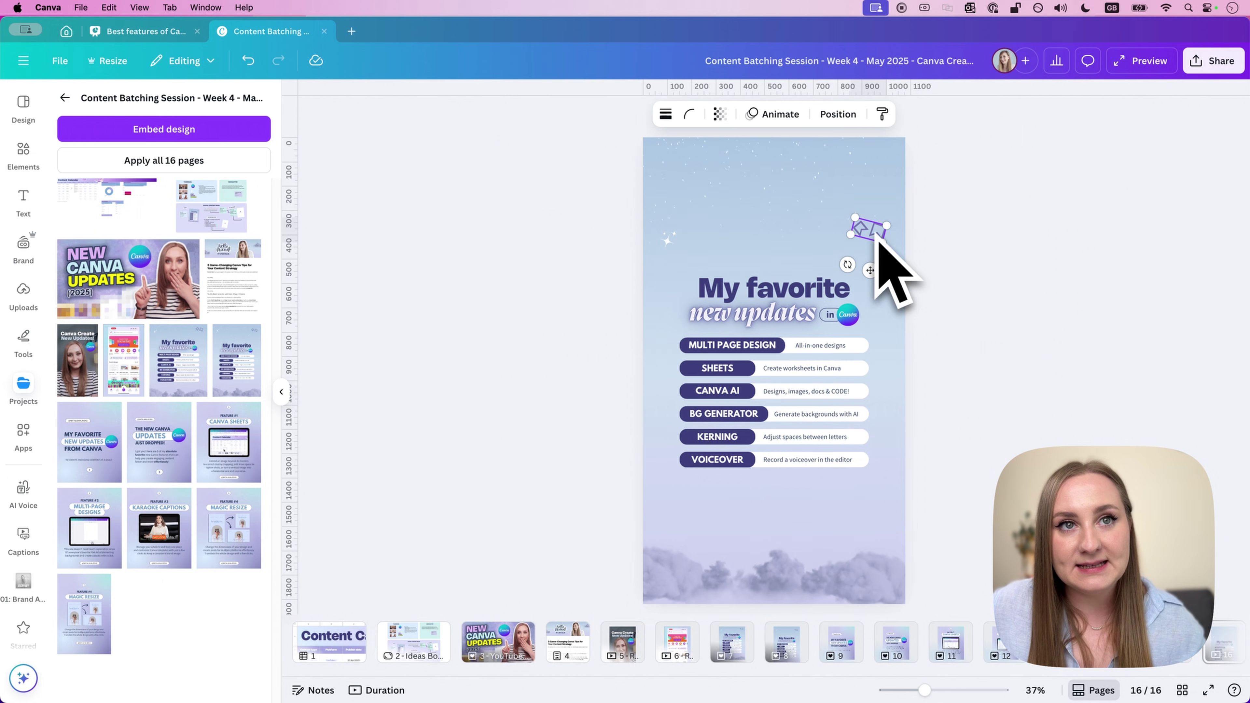
left_click(876, 243, "shift")
left_click(930, 148)
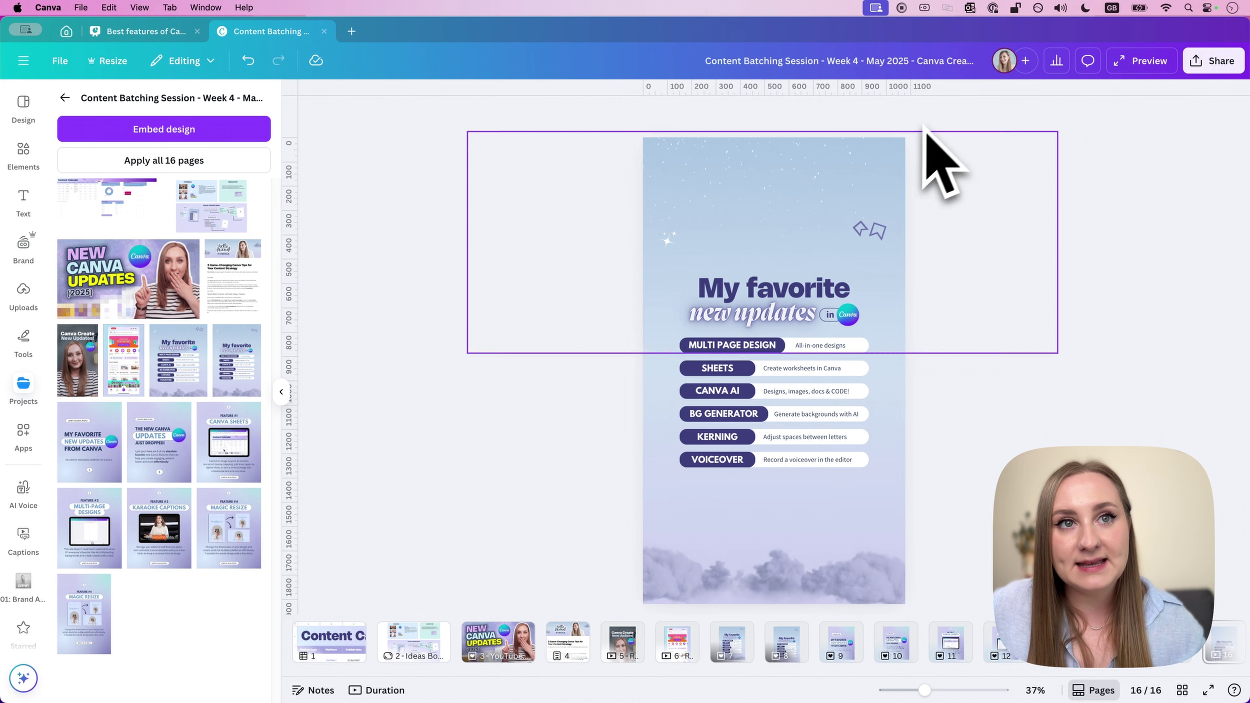
left_click_drag(868, 231, 877, 180)
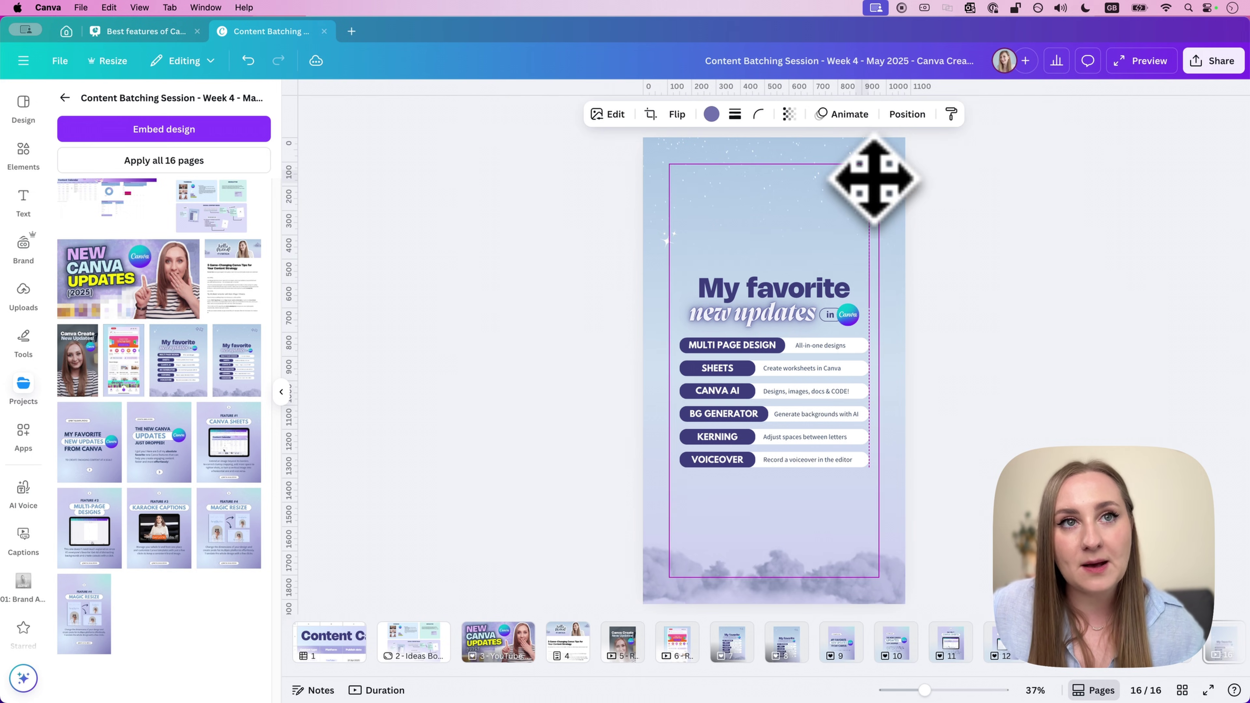
left_click(734, 215)
left_click_drag(666, 240, 674, 178)
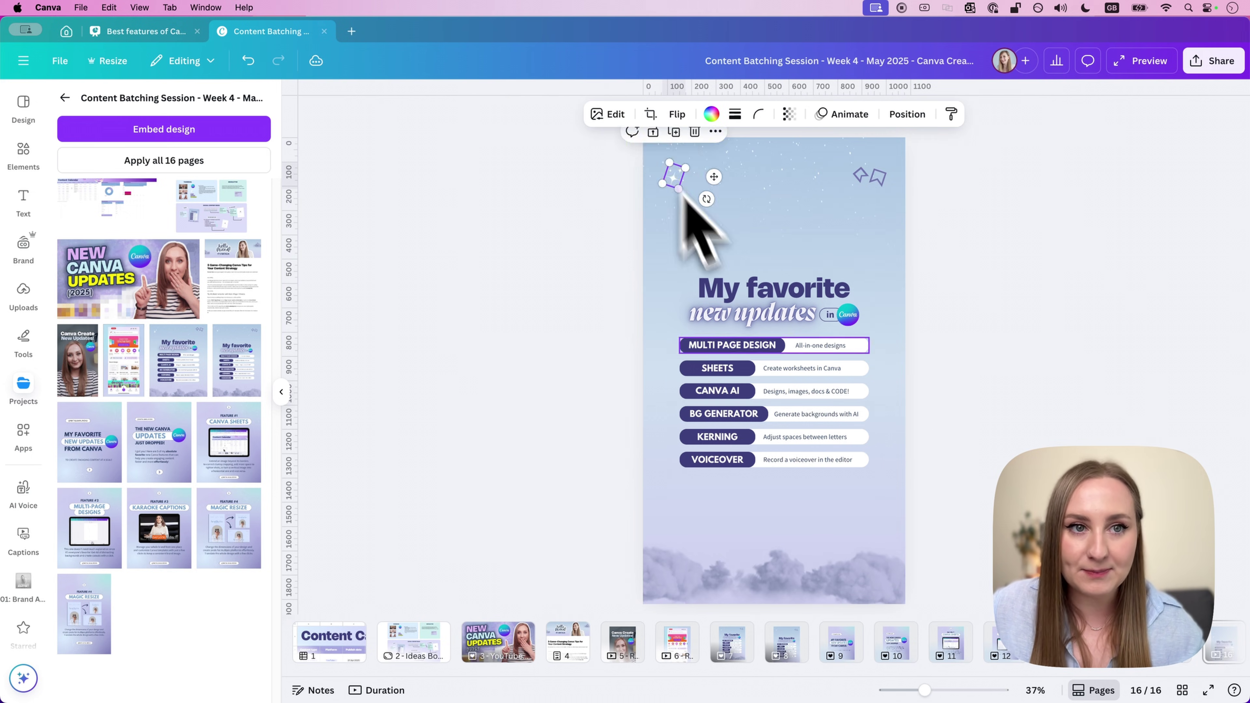
key("Escape")
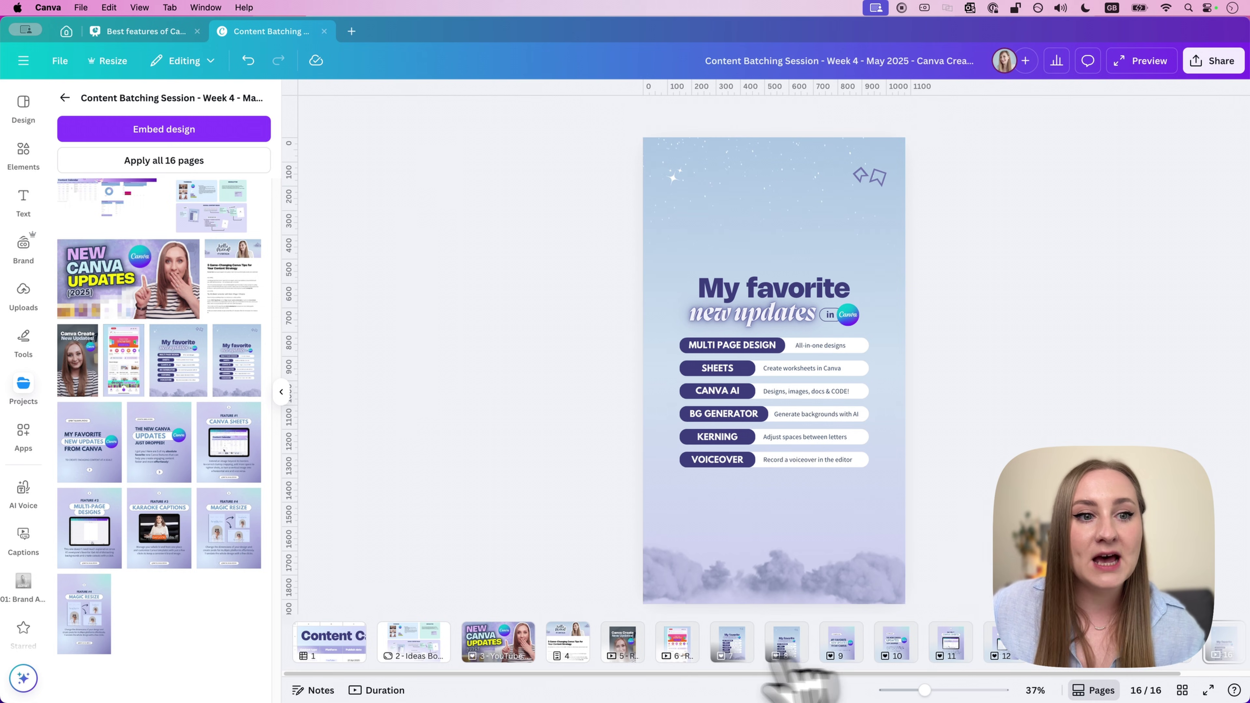
left_click(732, 645)
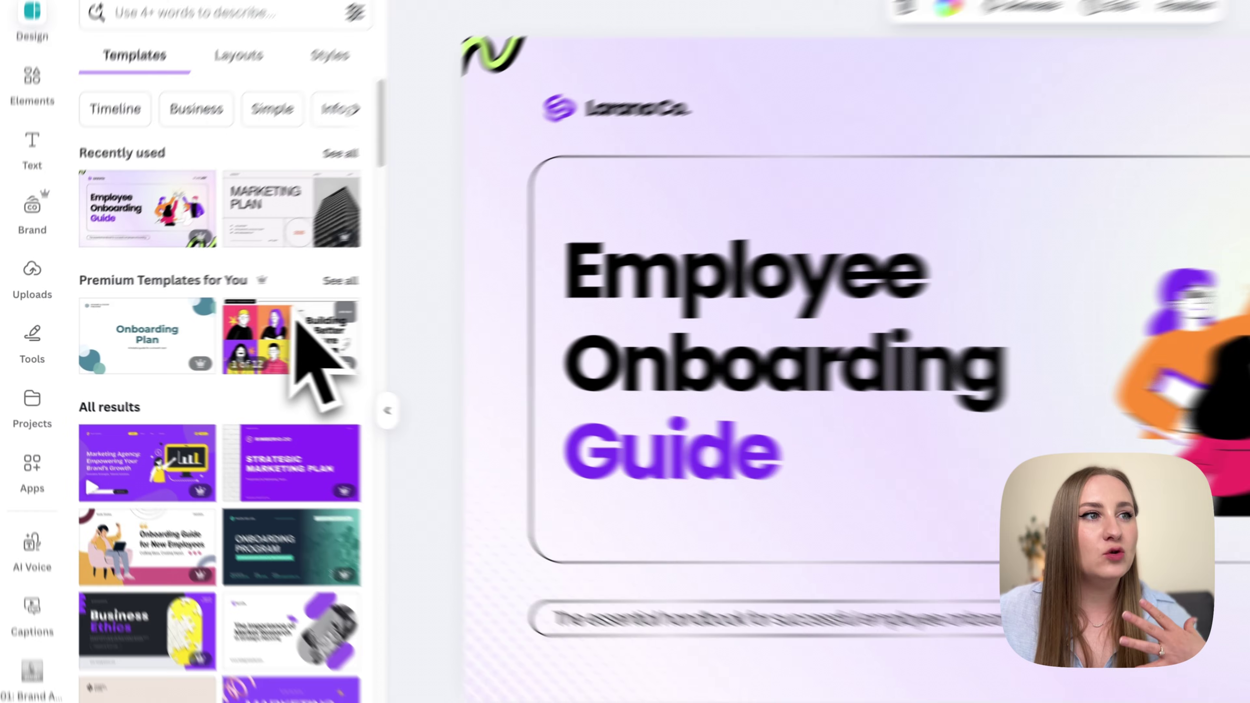
Step: Apply the Green Minimalist Social Media Report template style, shuffling colours until the background is dark green
scroll(234, 329, "down", 3)
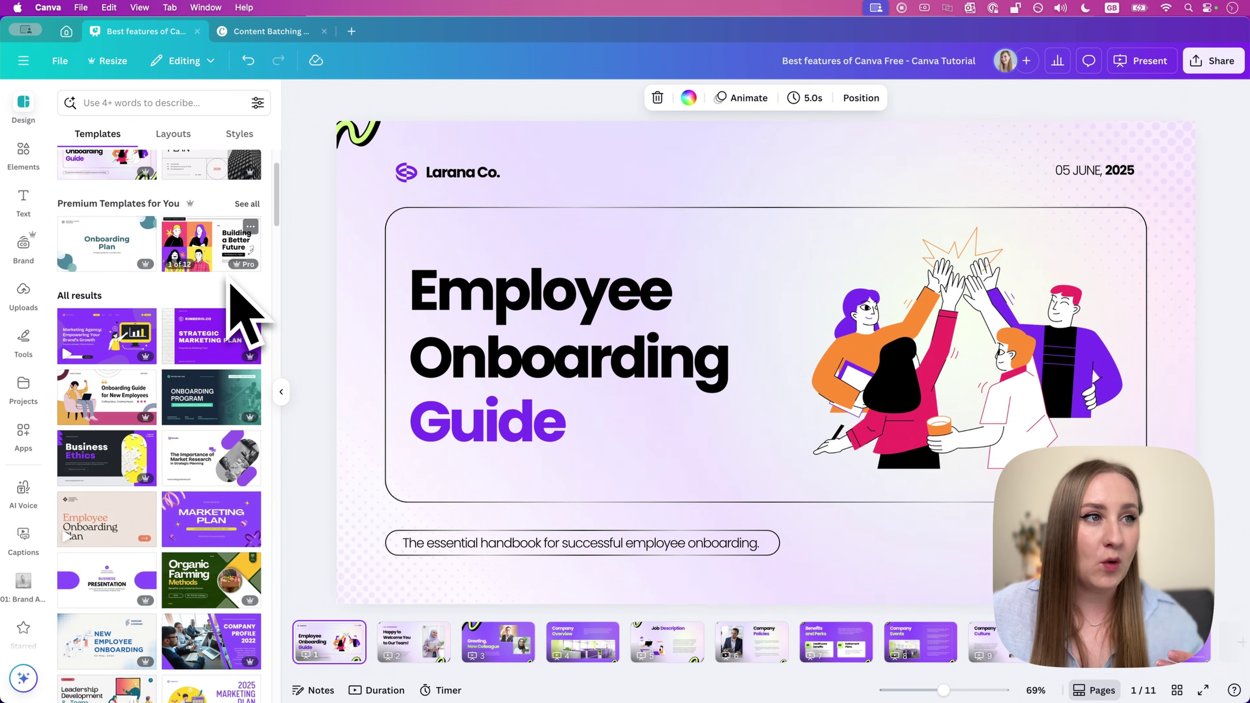
scroll(227, 271, "down", 1)
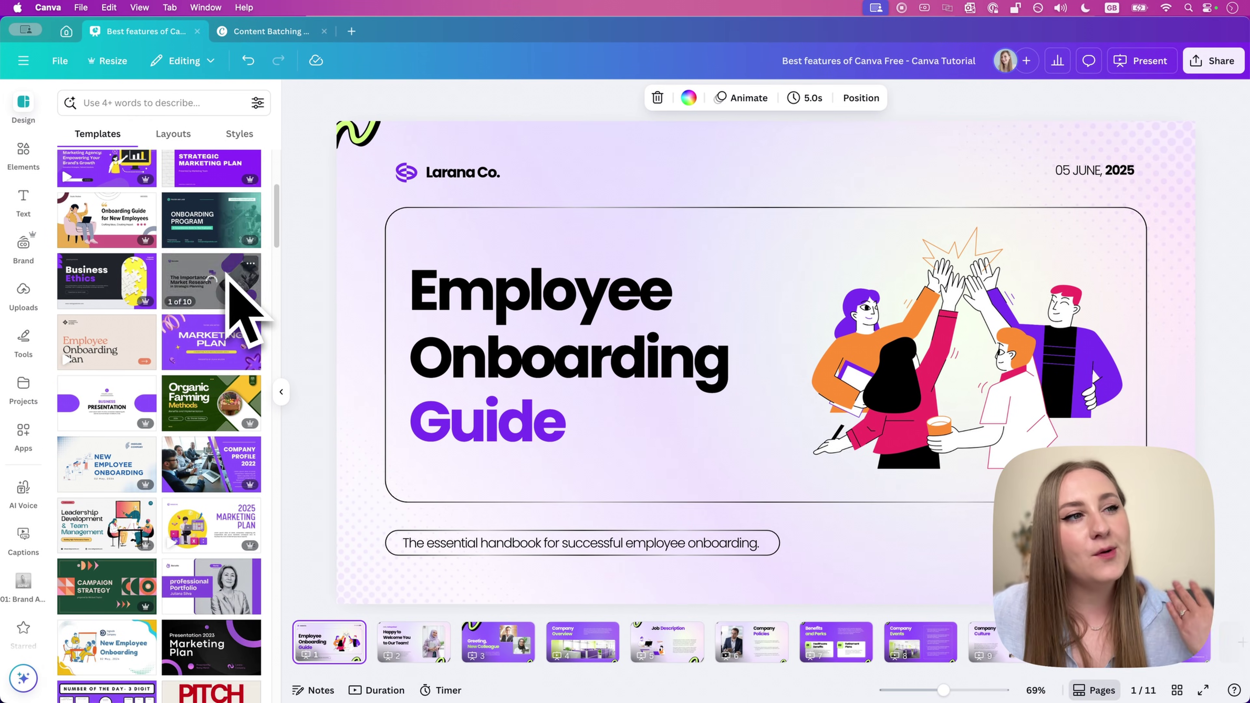
scroll(233, 295, "down", 2)
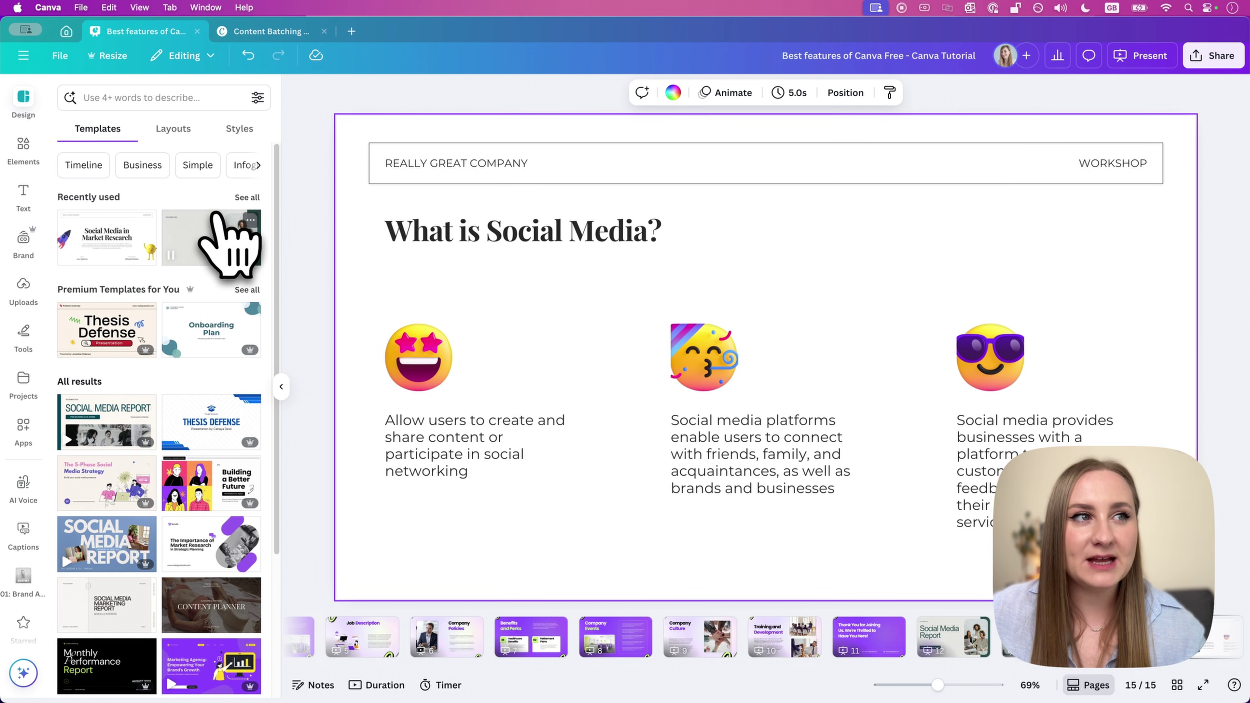
left_click(232, 246)
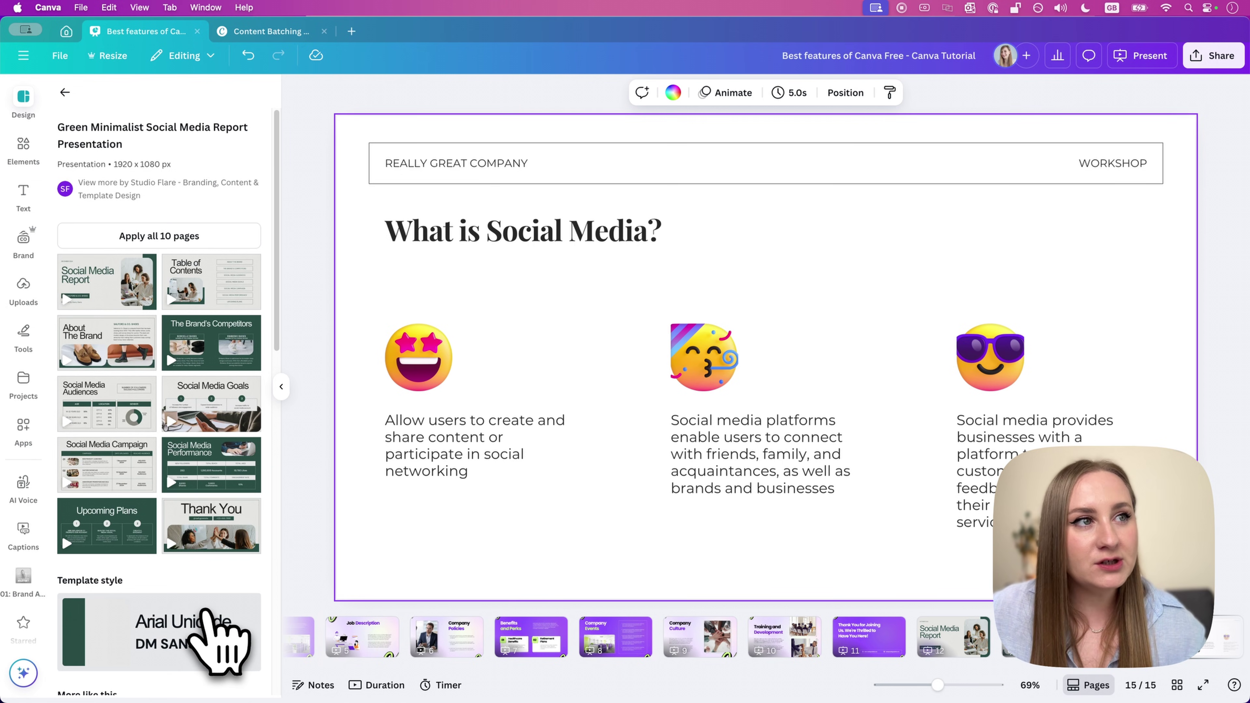
left_click(216, 635)
left_click(204, 615)
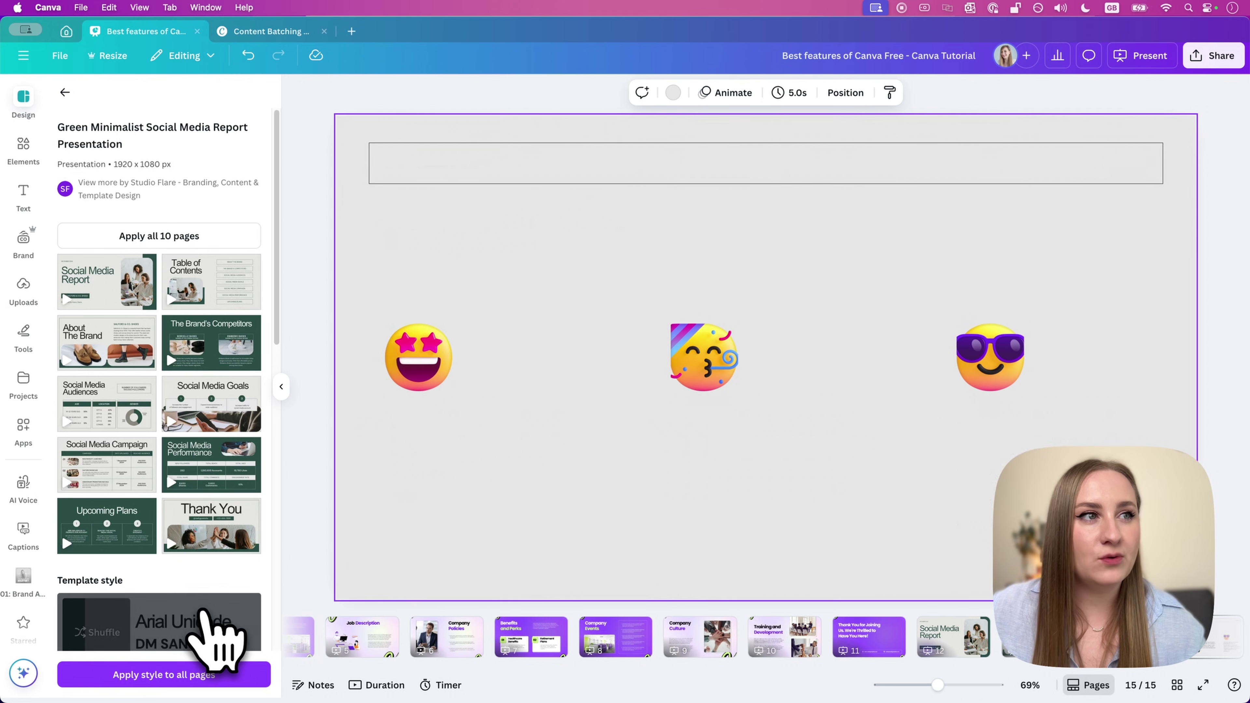
left_click(204, 614)
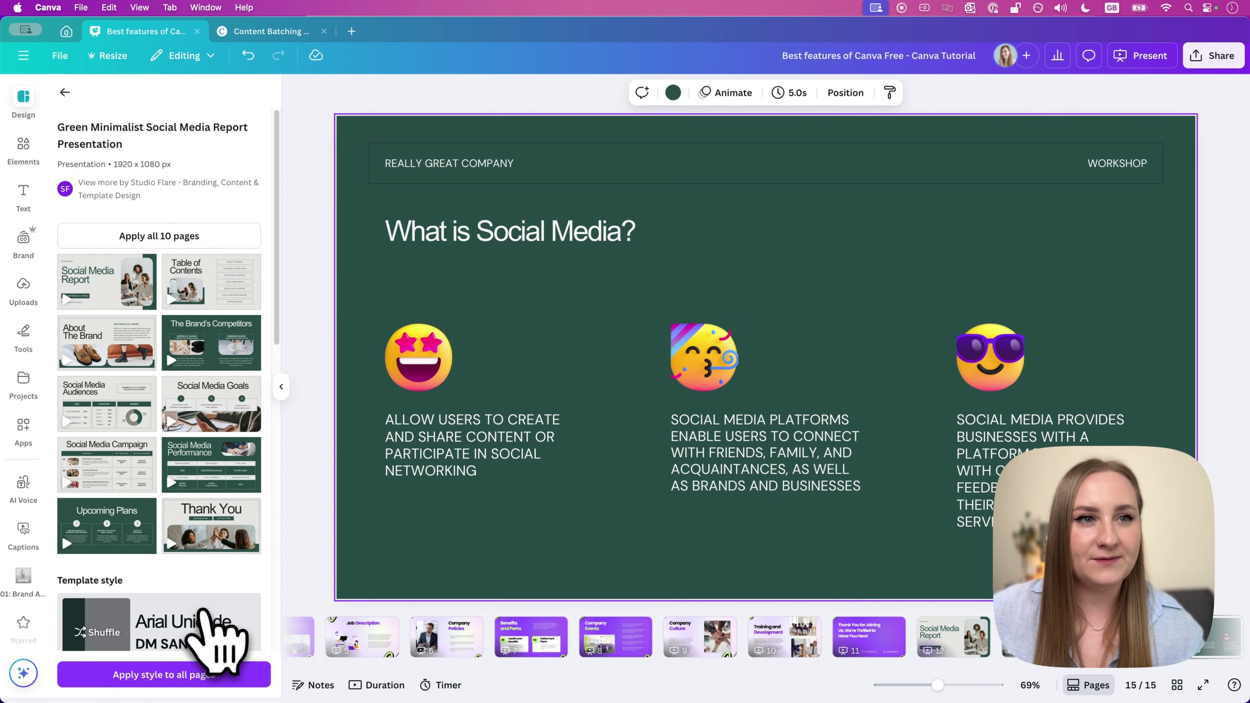
key("super+c")
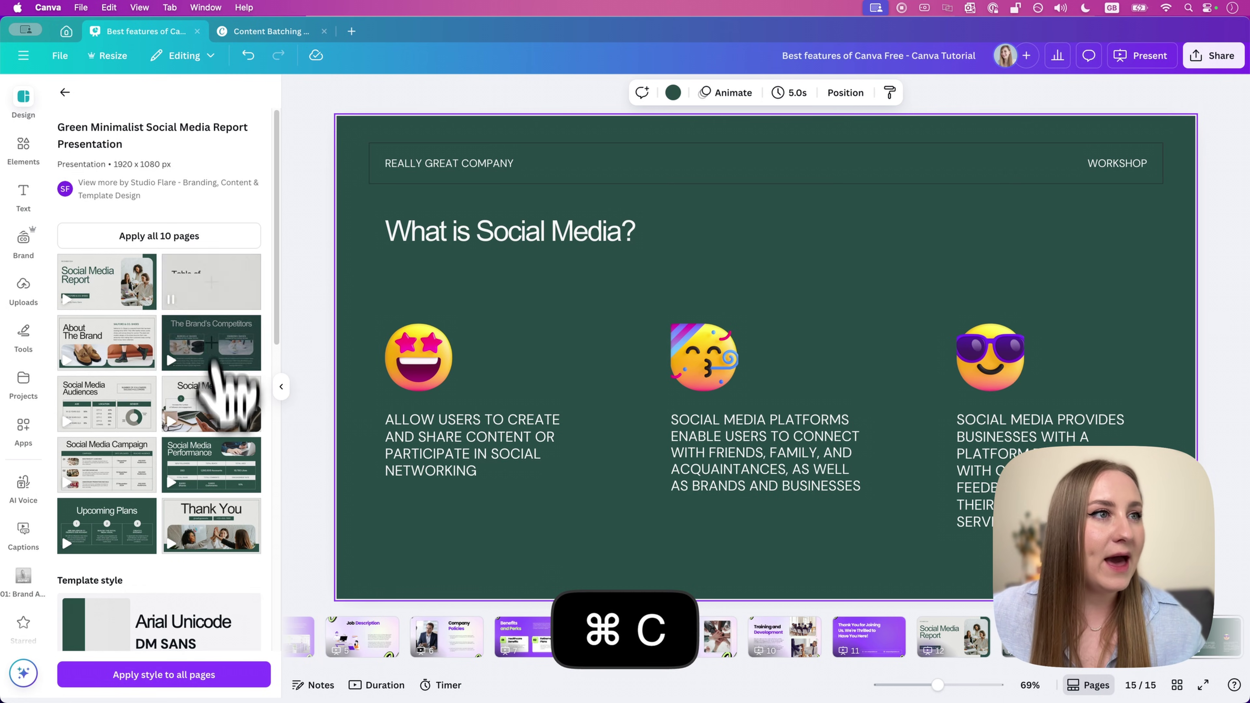
left_click(65, 93)
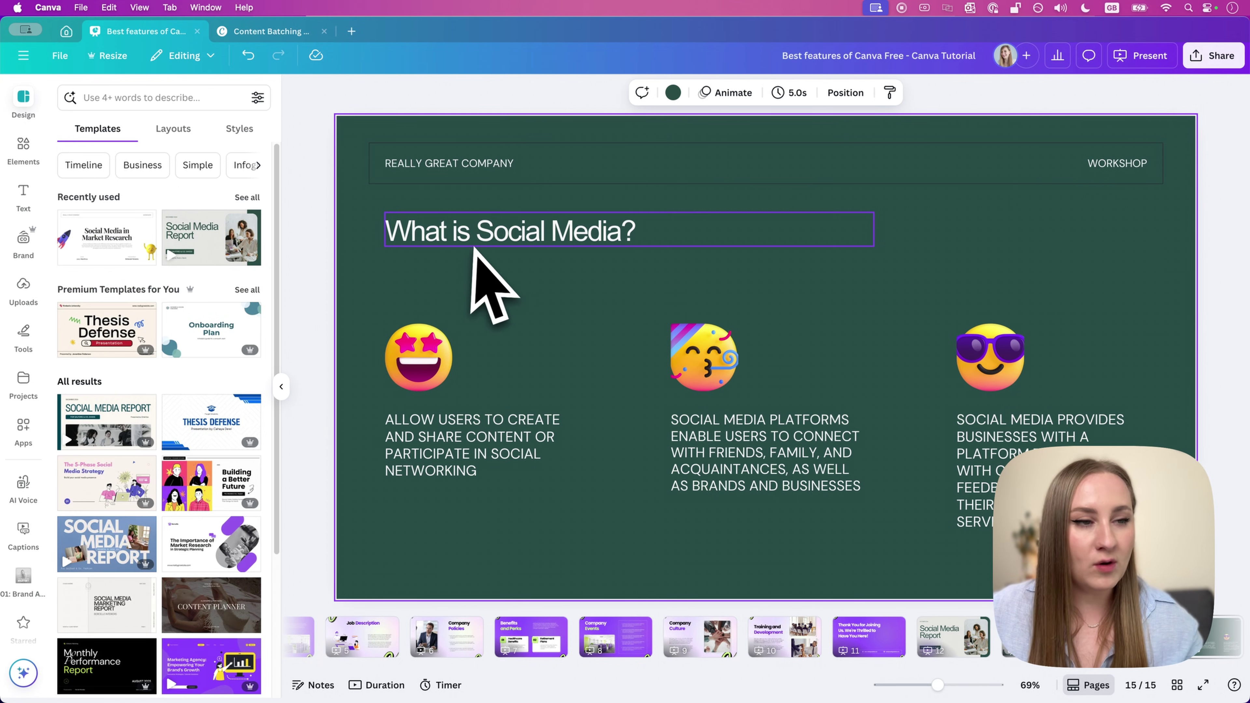
Step: Undo the full template style and apply only the Green Minimalist template's text styling
key("ctrl+z")
key("super+z")
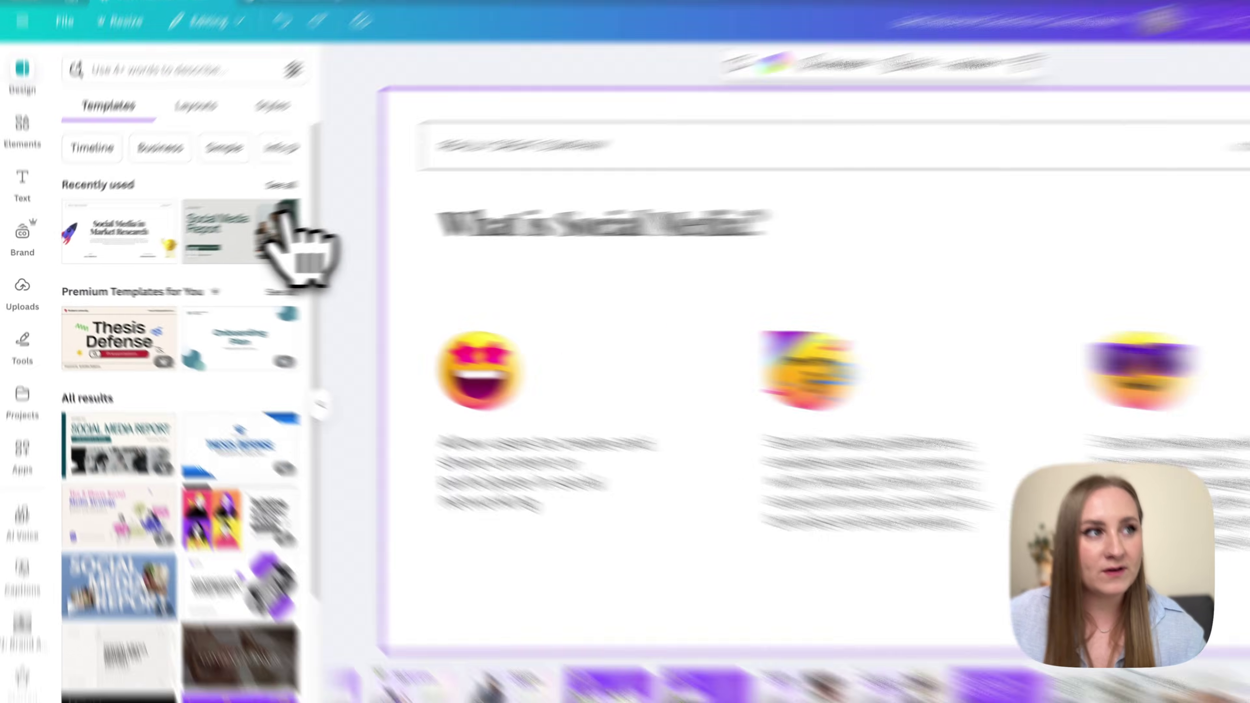
left_click(251, 218)
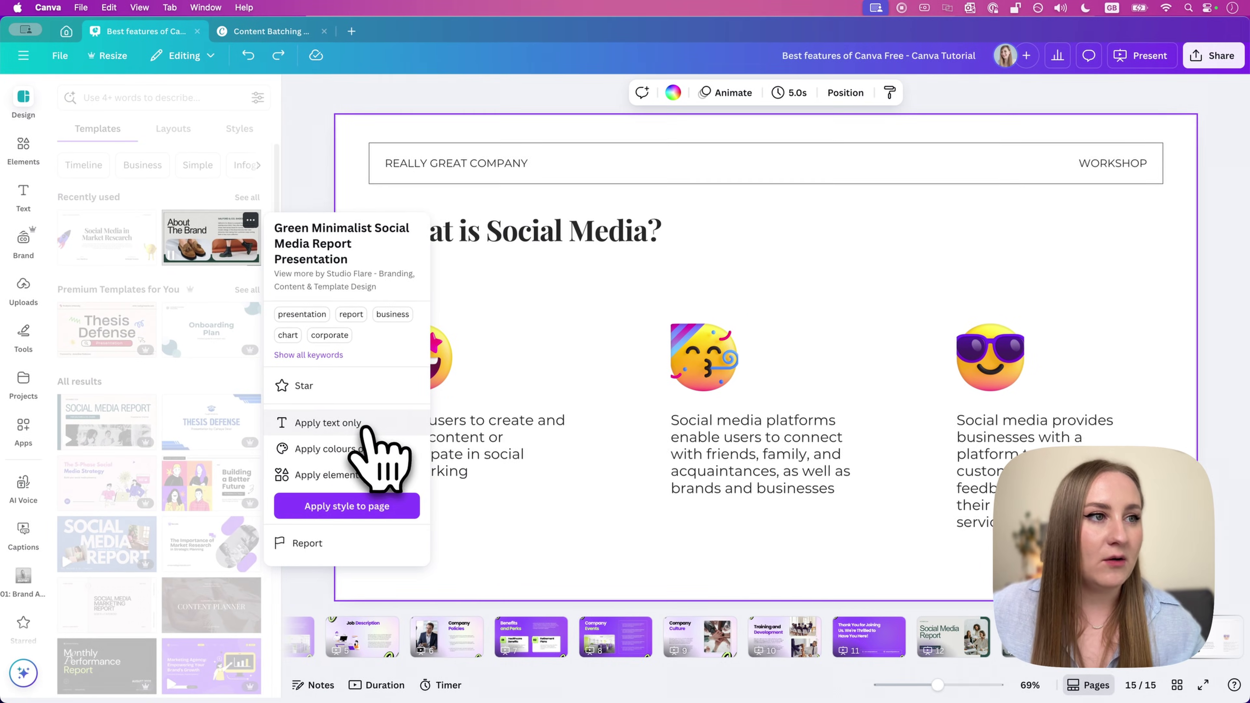
left_click(366, 427)
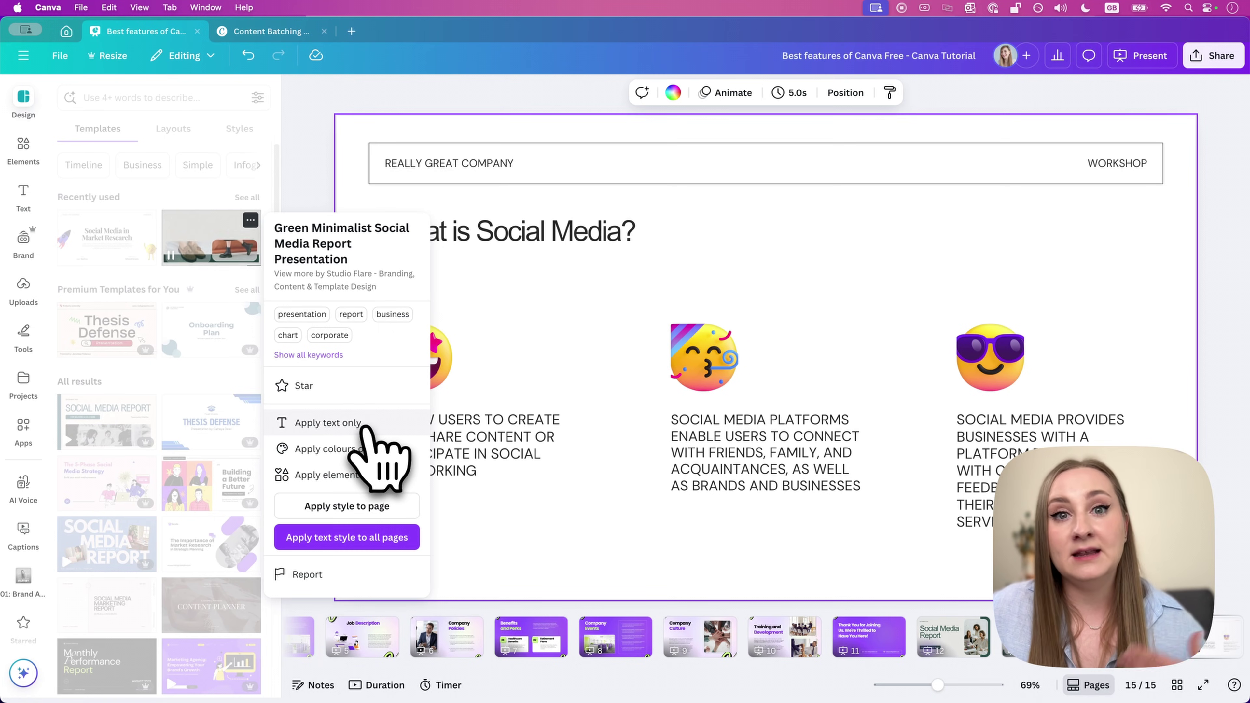
Step: Apply only the template's colours, shuffling them until the background is dark green
left_click(365, 450)
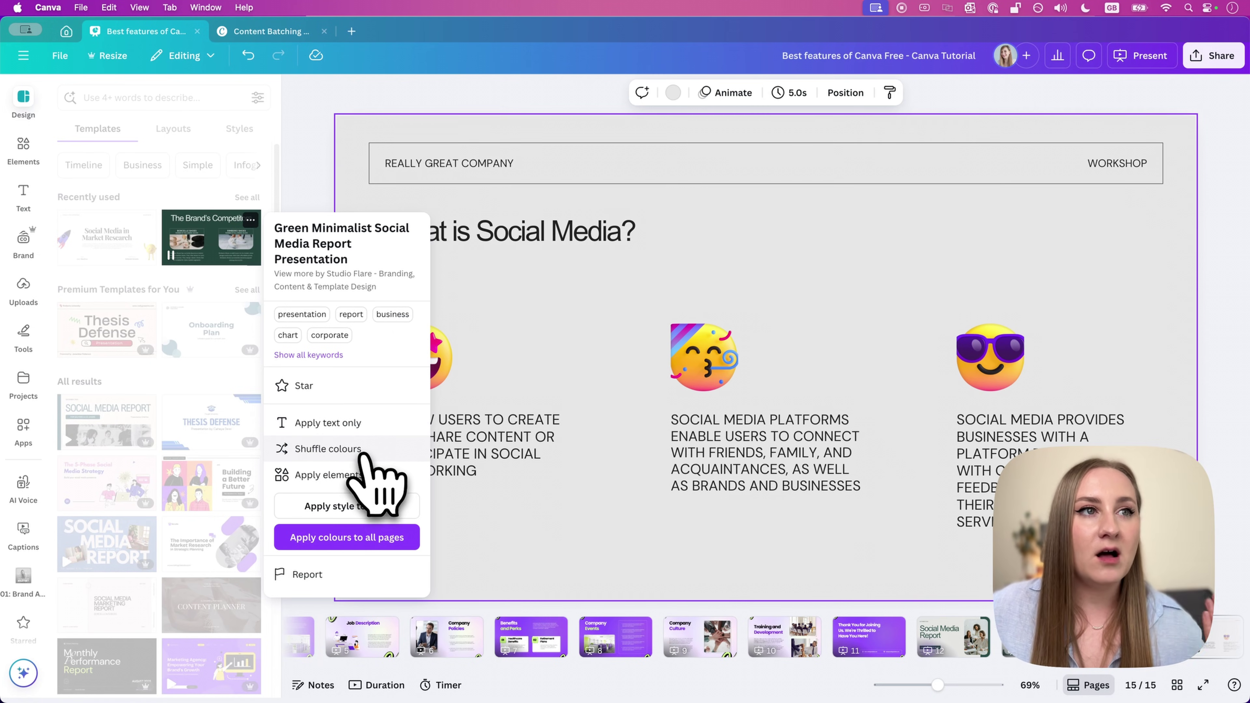
left_click(365, 449)
left_click(366, 449)
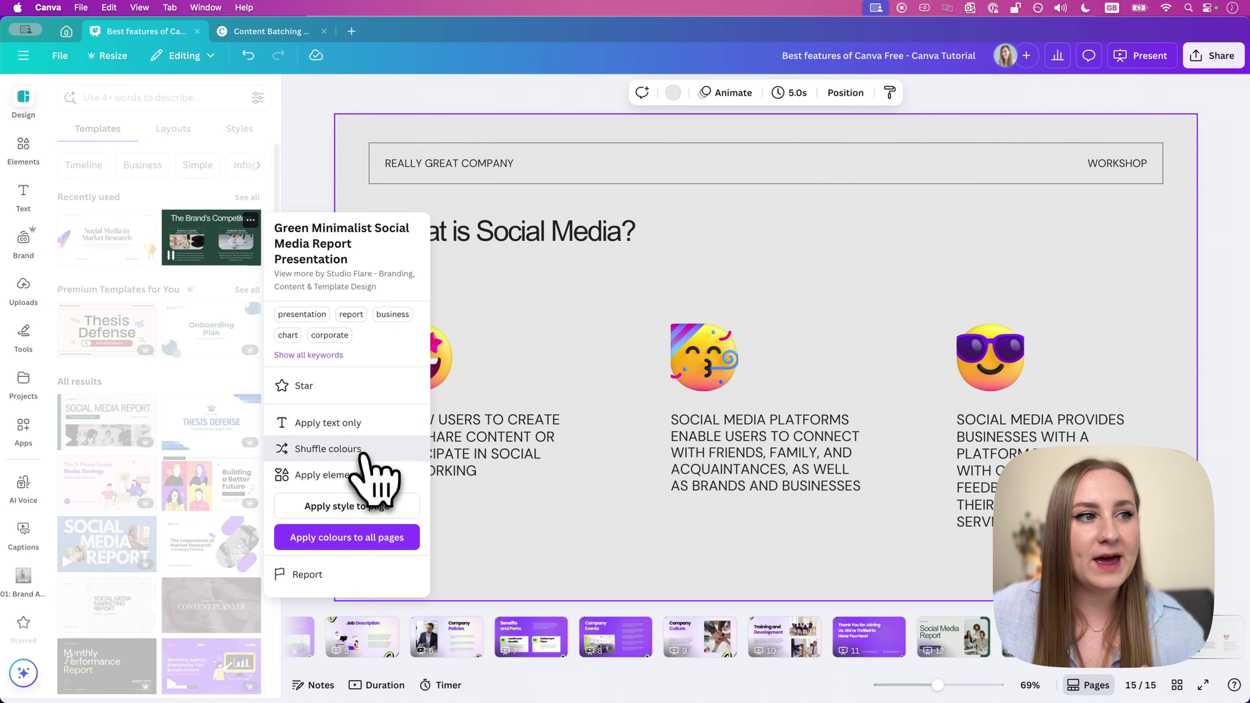
left_click(366, 449)
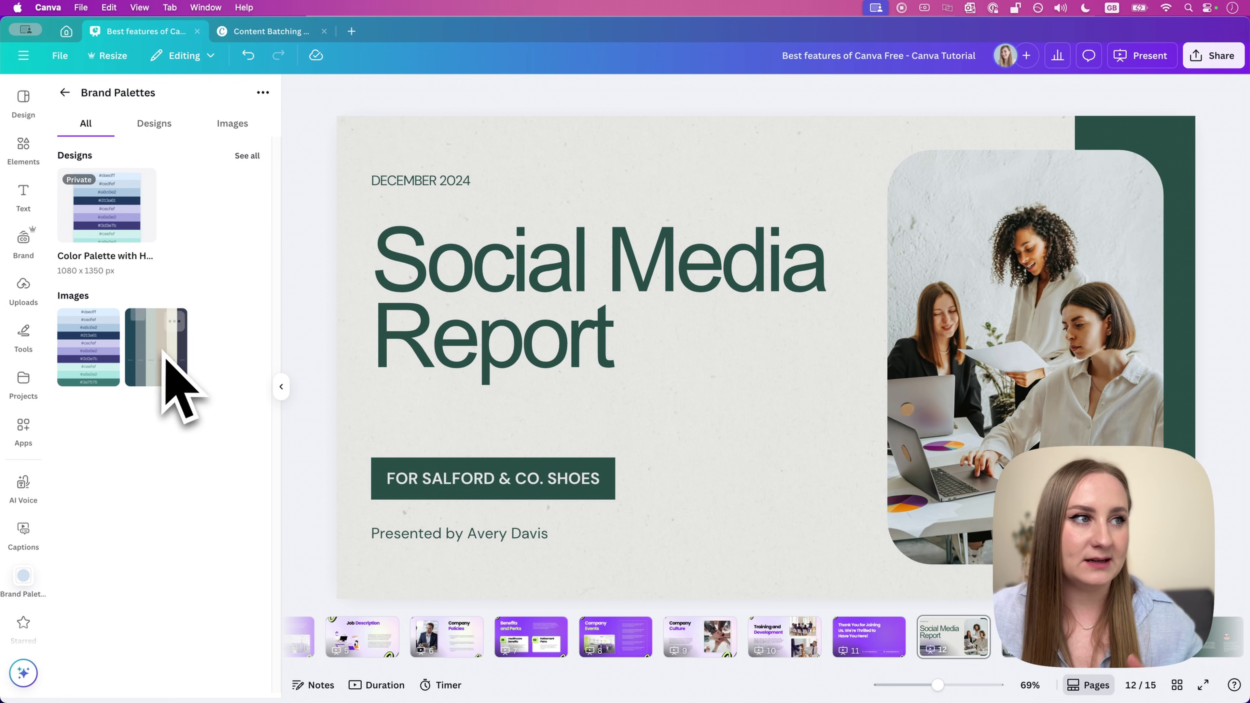
Step: Add the second brand palette image to the slide and shrink it to a small swatch
left_click(180, 364)
left_click(285, 386)
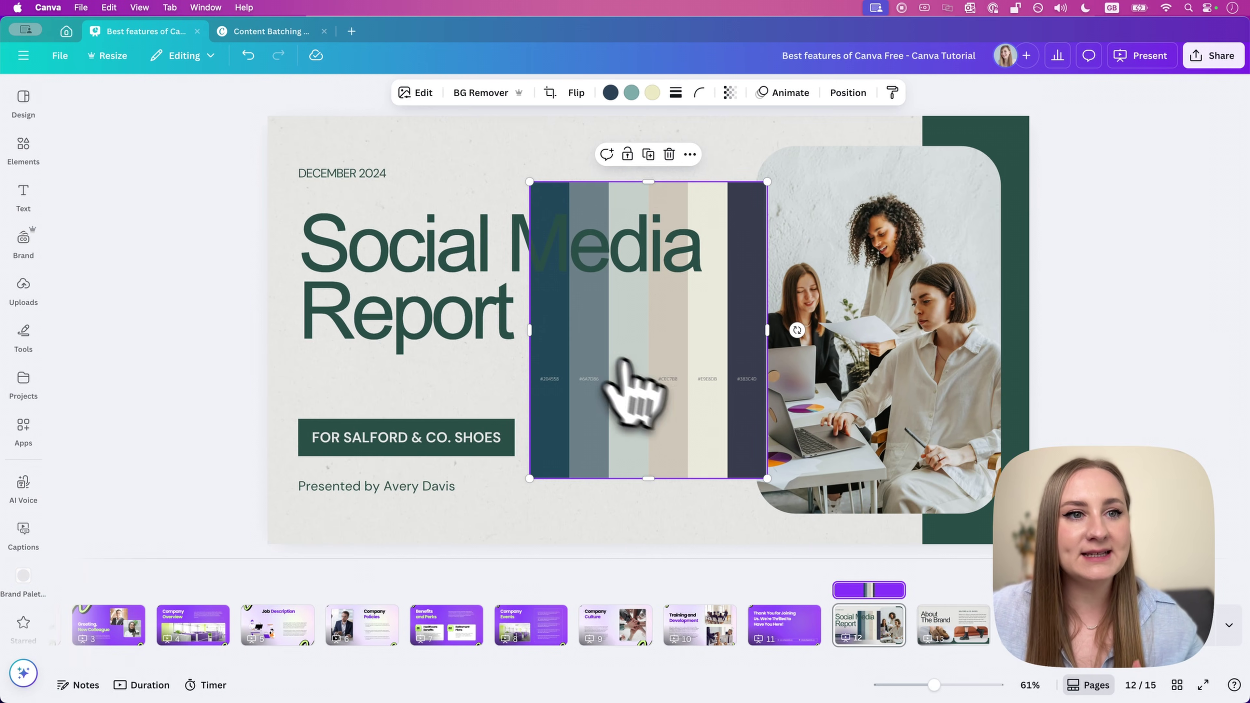
left_click_drag(766, 478, 652, 497)
Step: Apply the palette image's colours to the page repeatedly until it has a light sage background and dark text
right_click(624, 447)
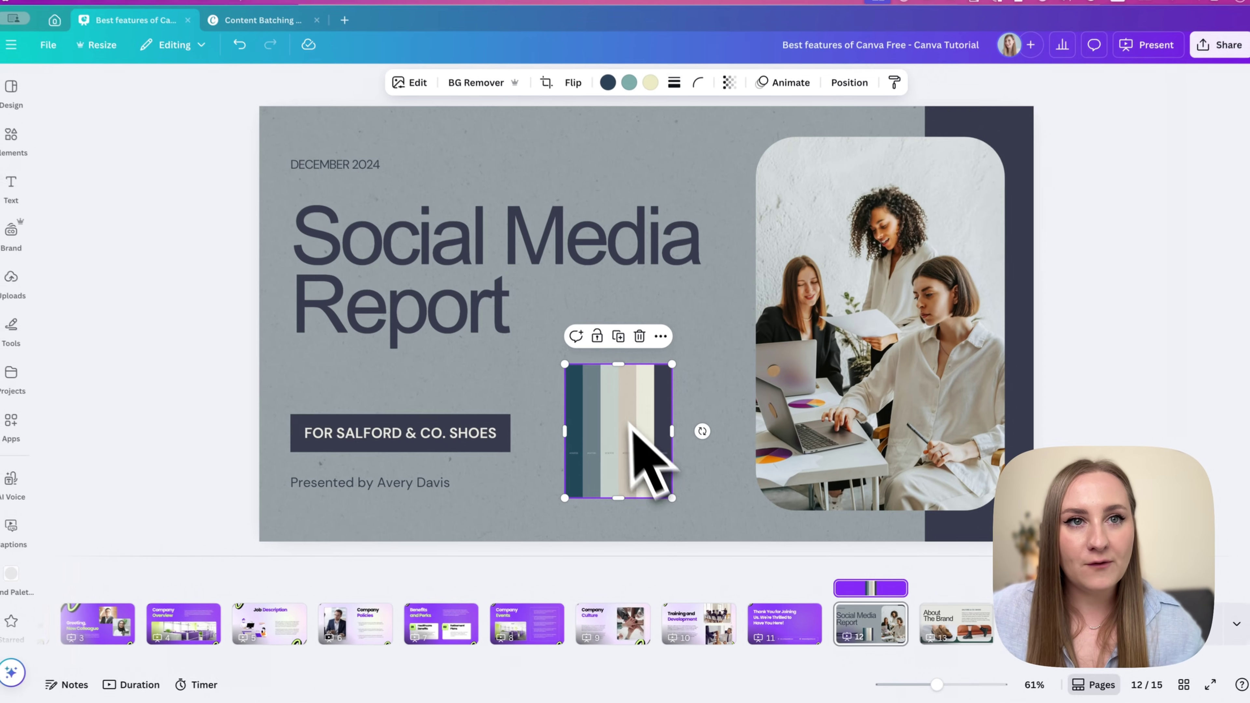
right_click(620, 403)
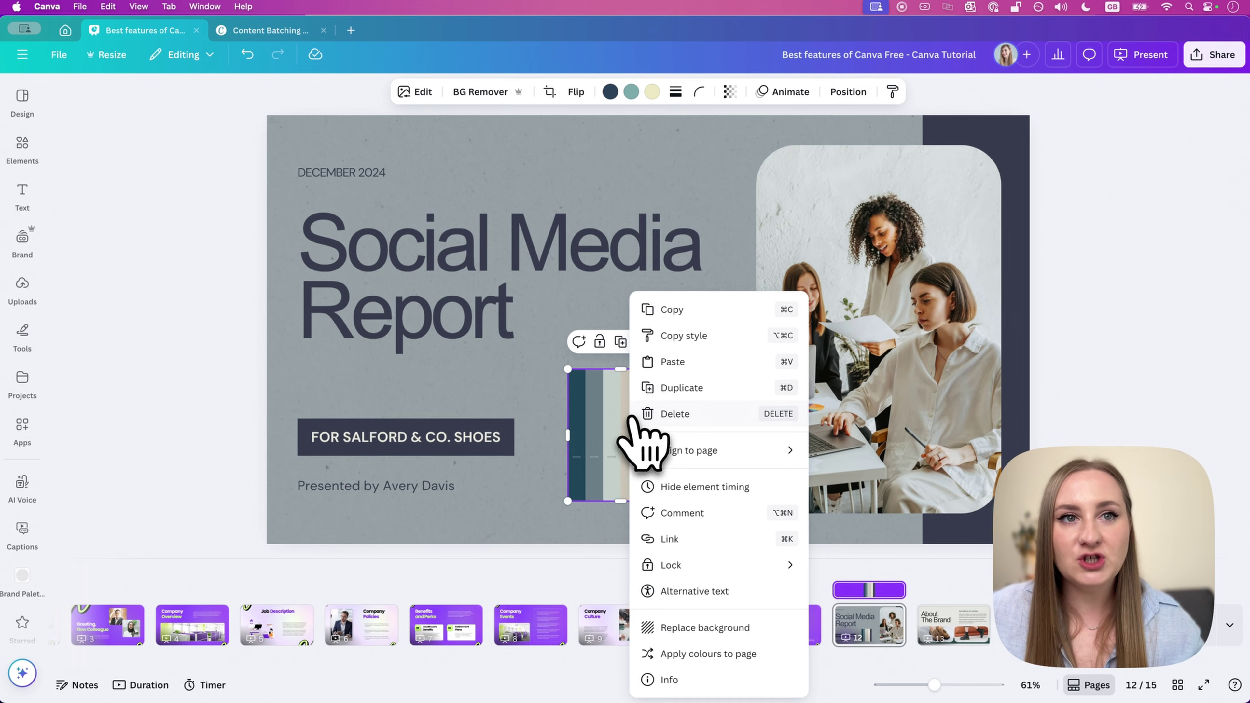
left_click(708, 654)
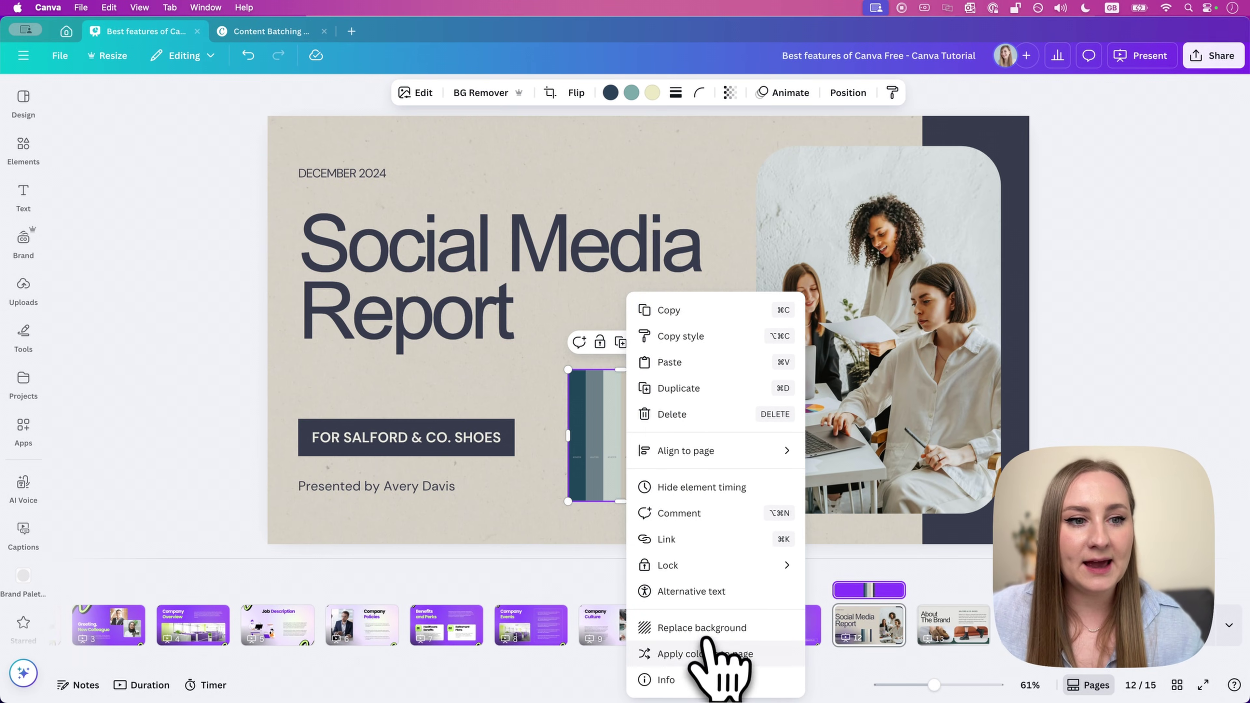
left_click(707, 647)
right_click(624, 470)
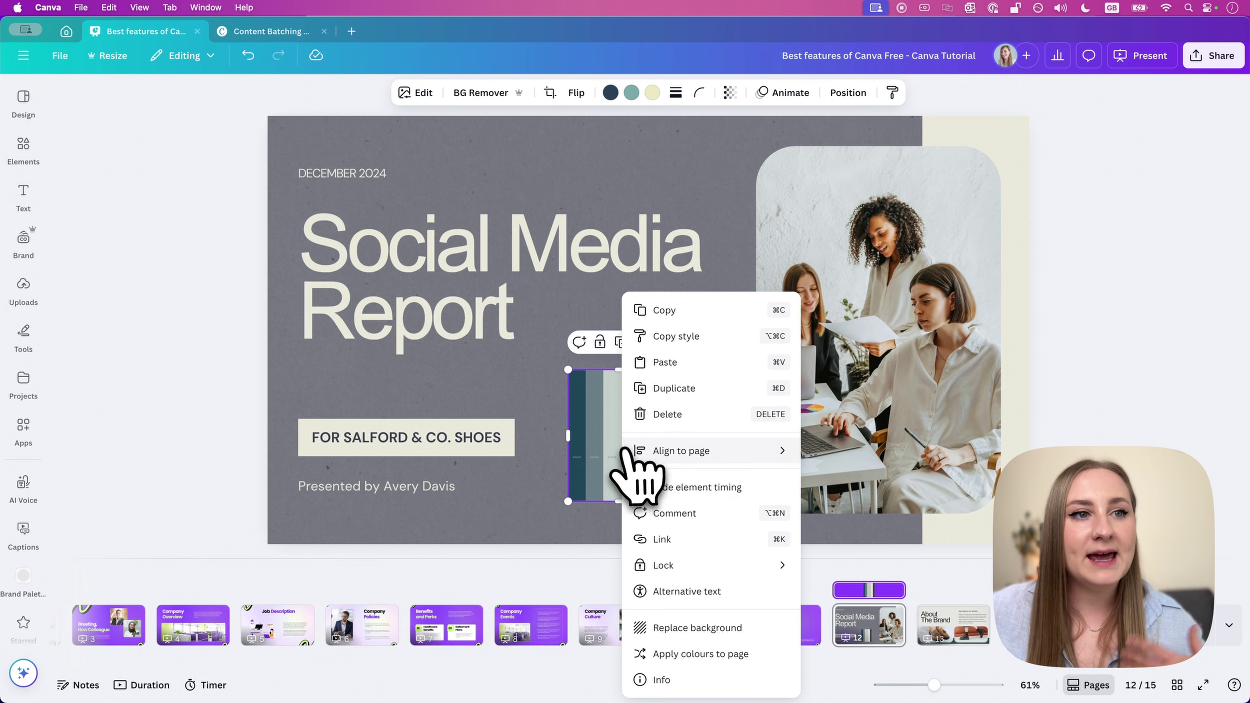
left_click(694, 654)
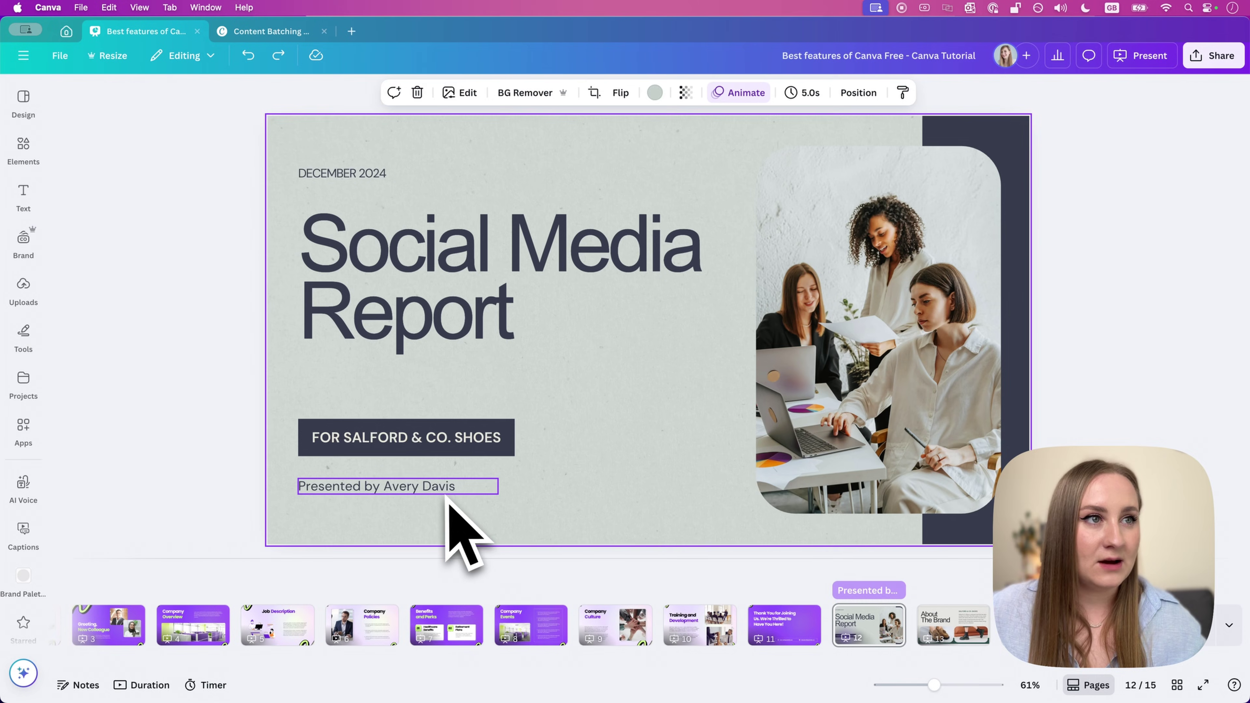
Step: Try Shadow, Lift, Hollow, Splice, Outline and Background effects on the presenter credit line, ending with None
left_click(445, 492)
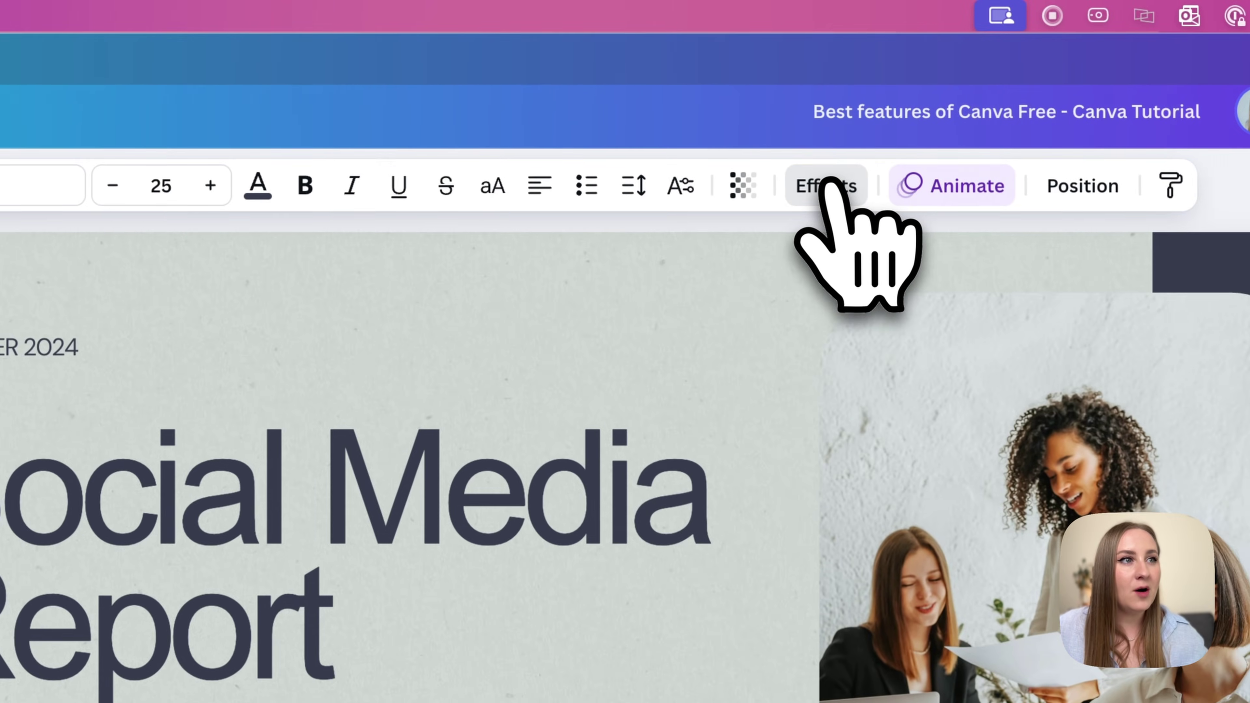
left_click(832, 185)
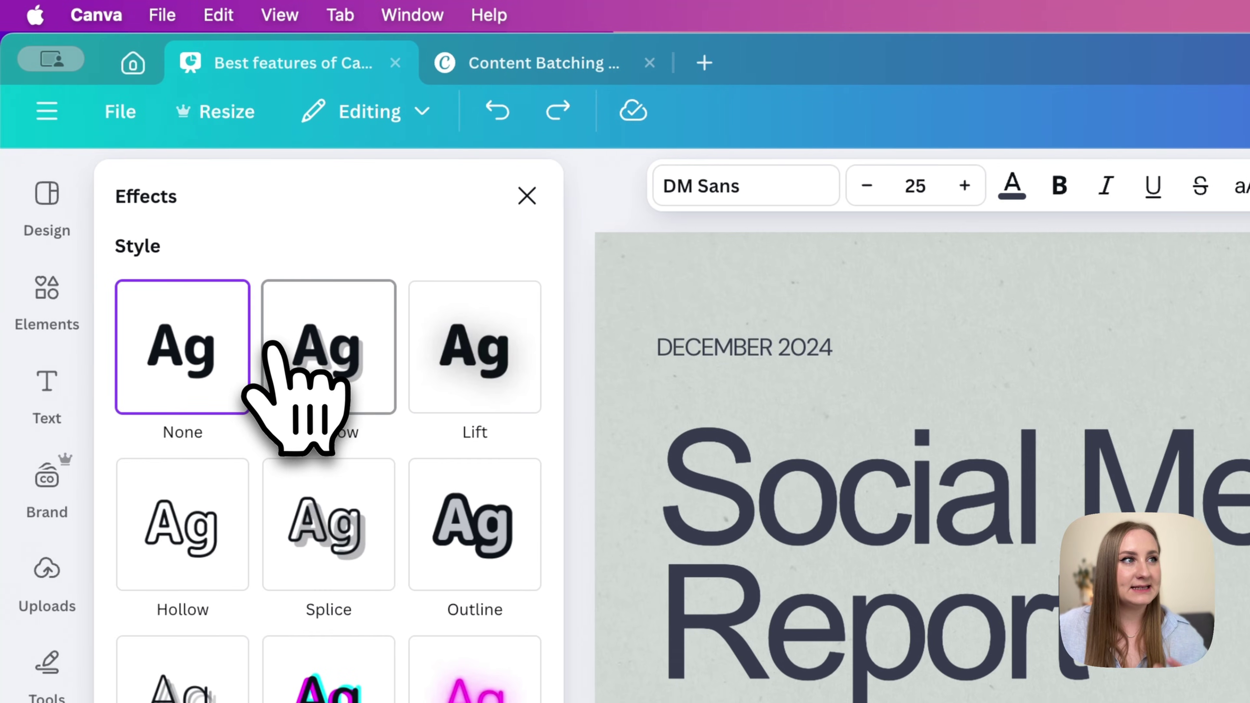
left_click(295, 340)
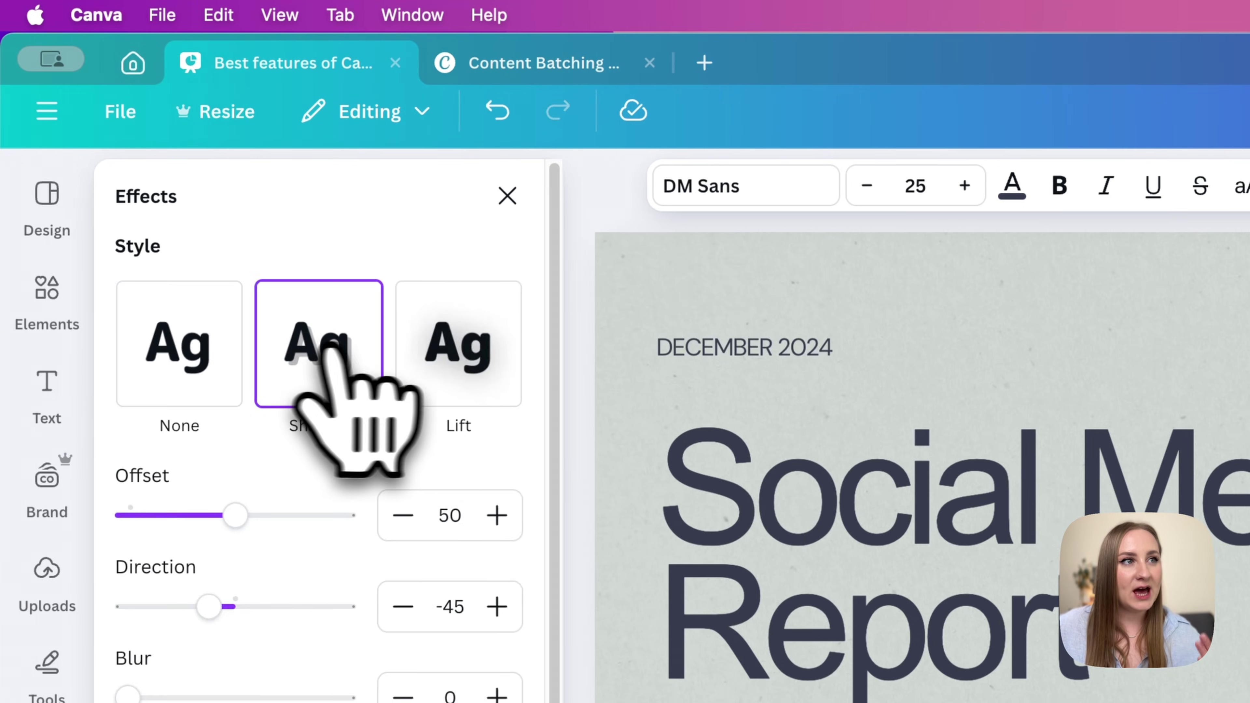
left_click(462, 344)
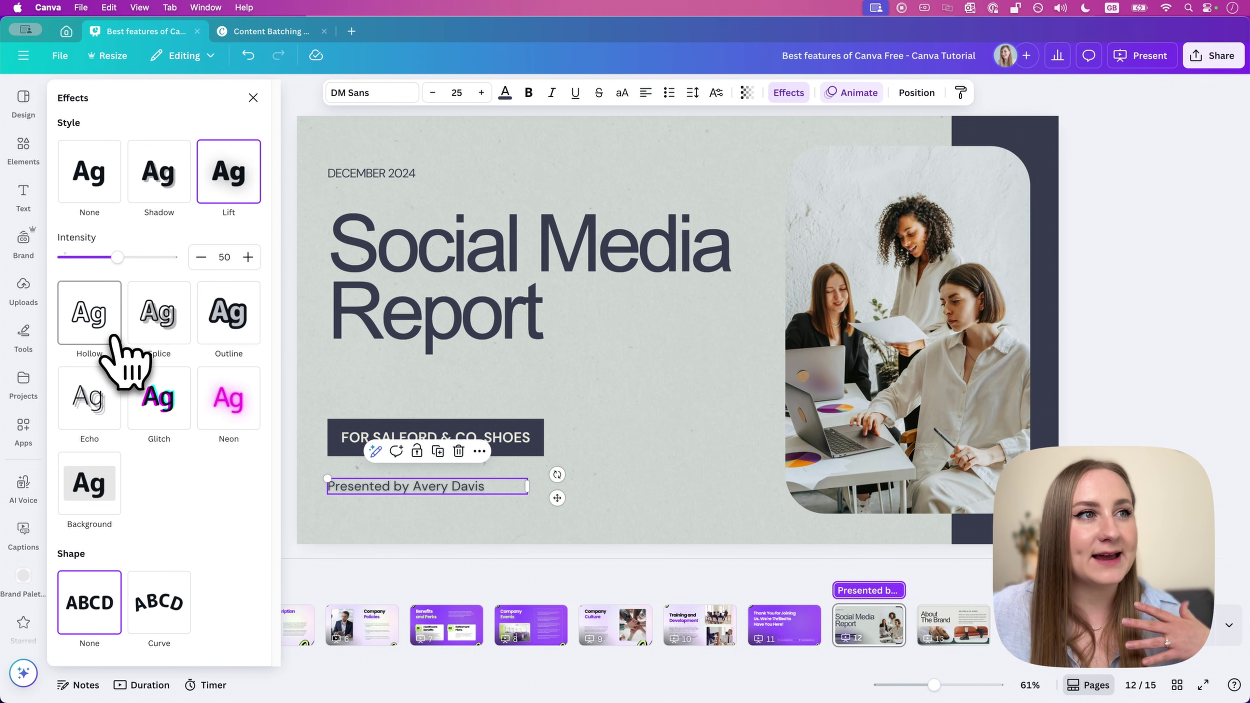
left_click(89, 313)
left_click(170, 258)
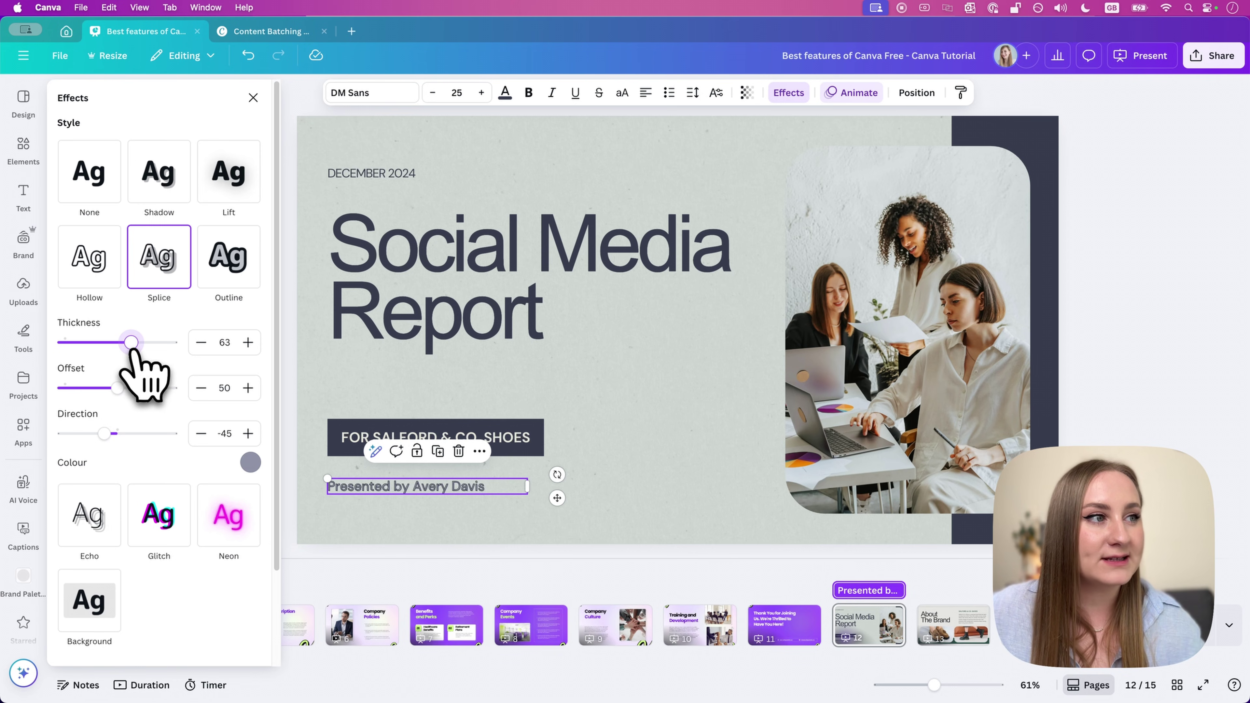
mouse_move(131, 342)
left_mouse_down()
mouse_move(97, 342)
mouse_move(142, 342)
left_mouse_up()
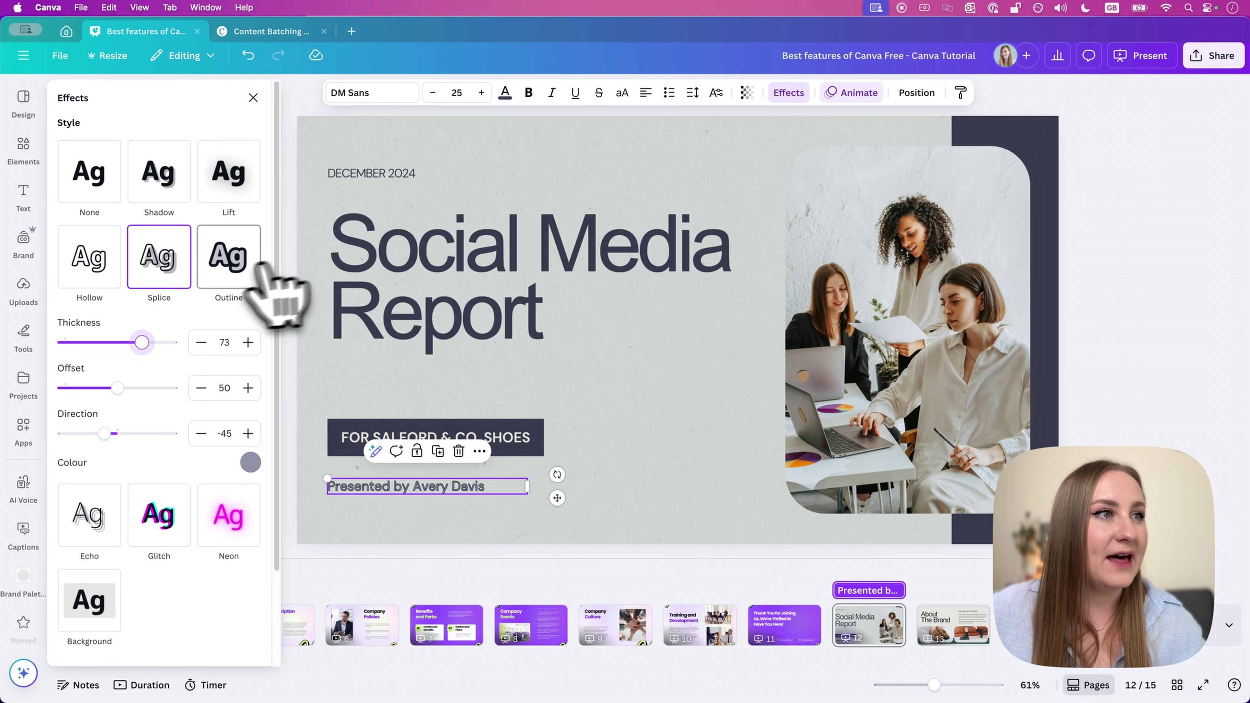
left_click(226, 268)
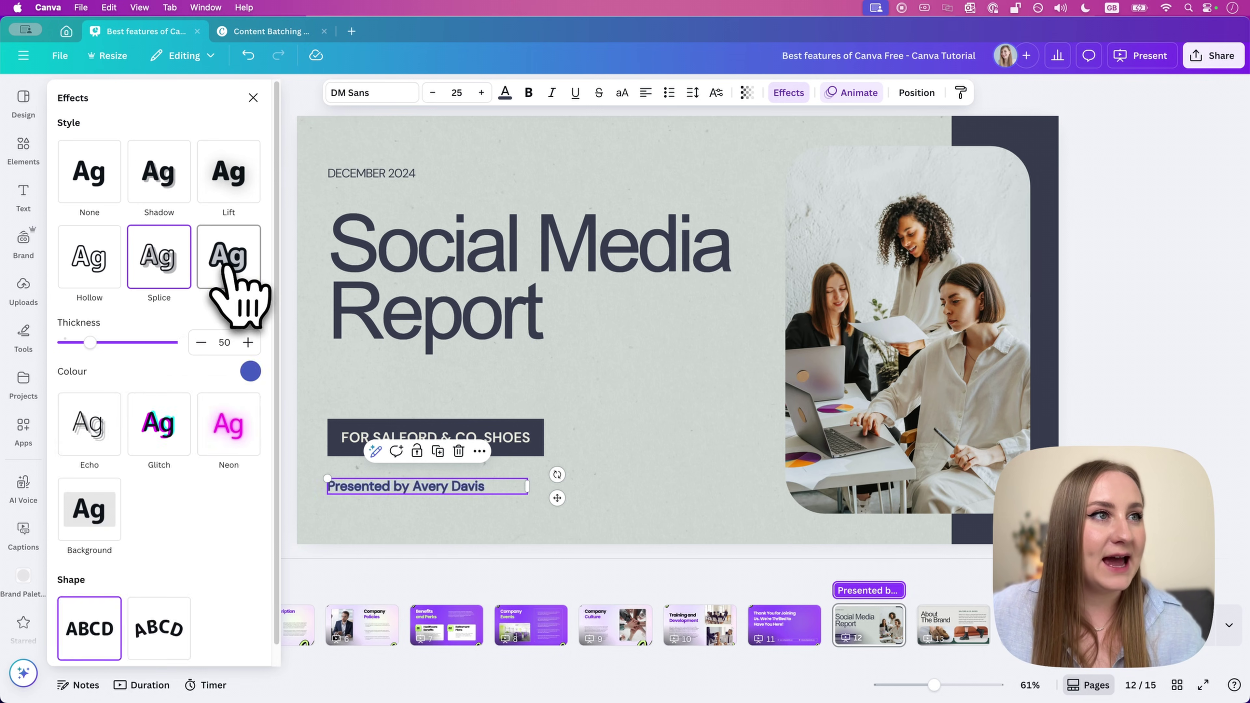
left_click(94, 516)
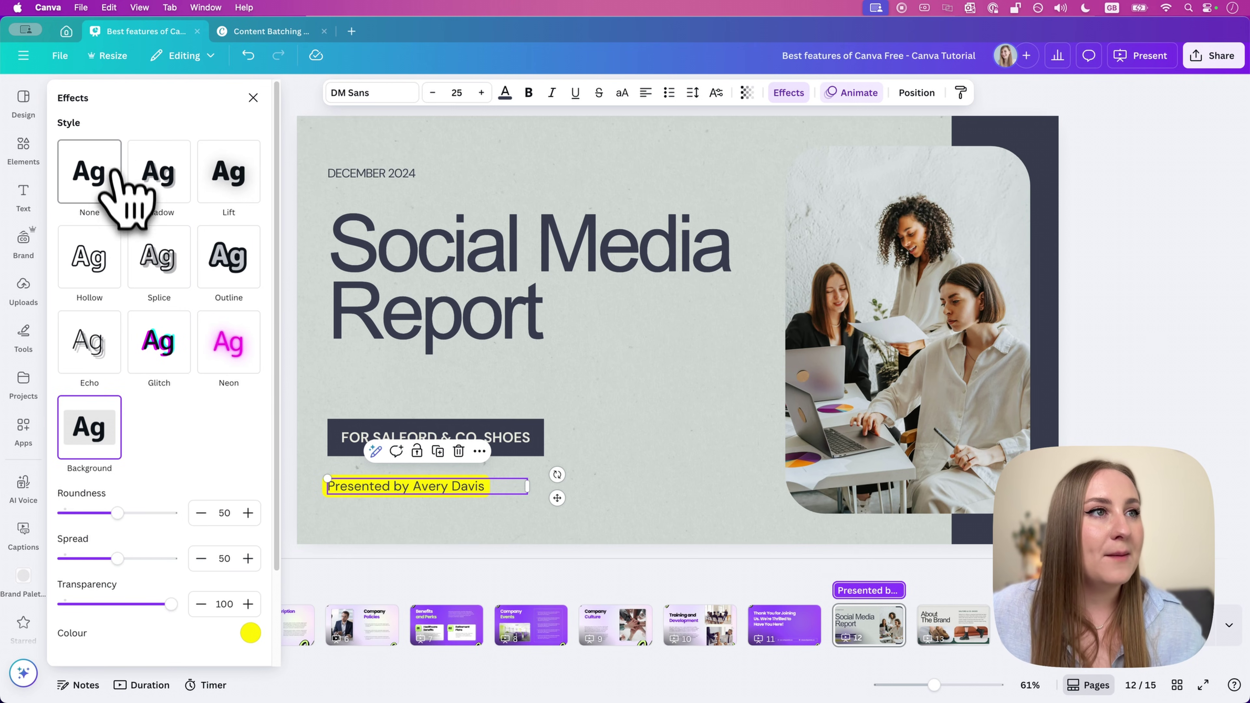
left_click(93, 175)
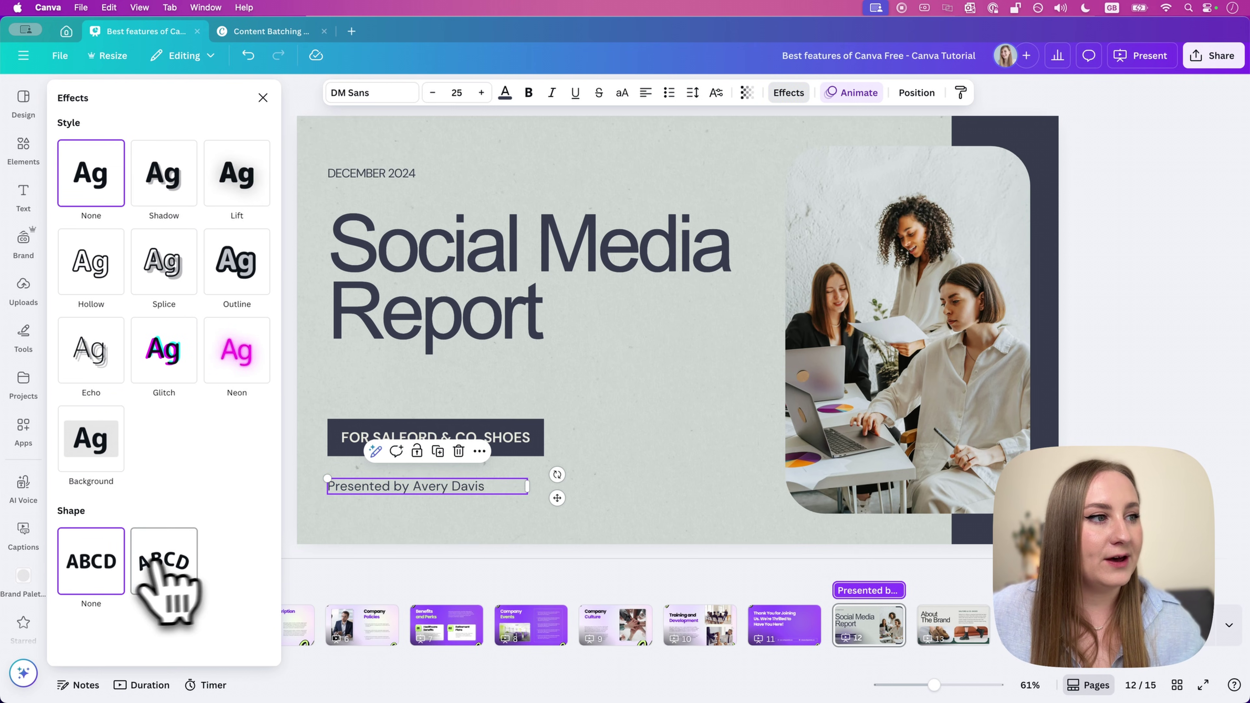
Step: Curve the presenter text to about 98 and place it right of the shoes banner
left_click(199, 558)
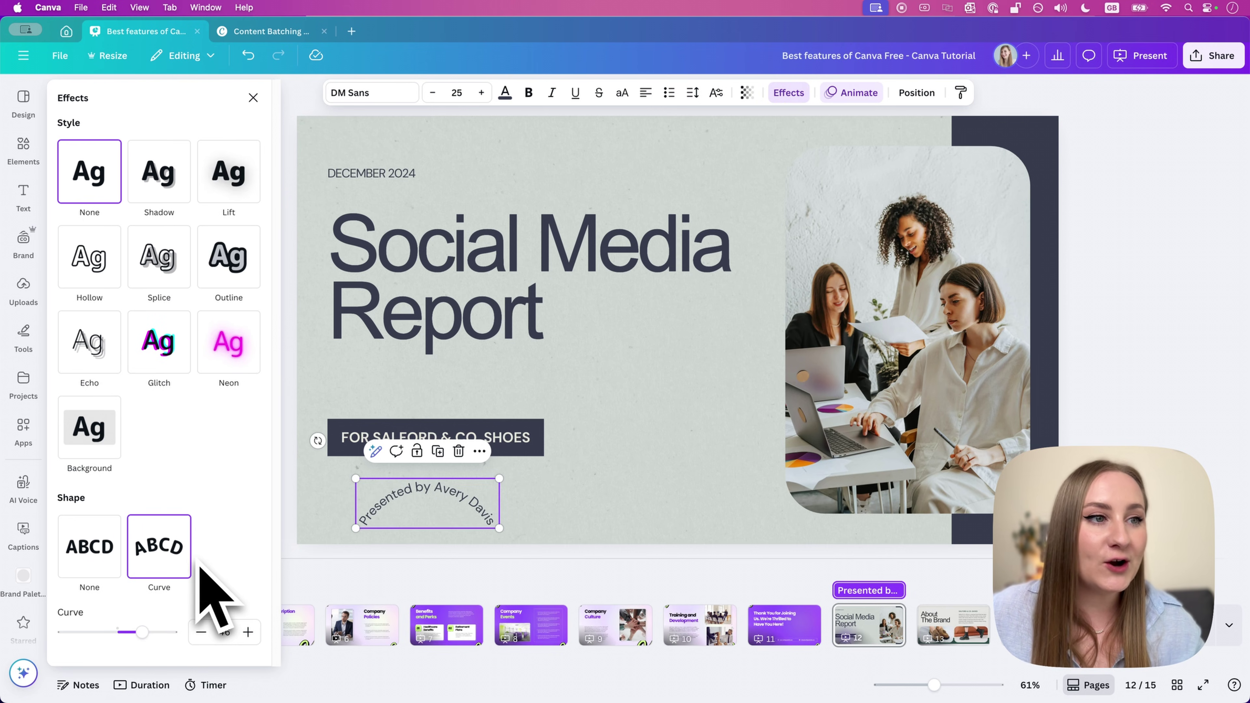
left_click_drag(154, 631, 173, 631)
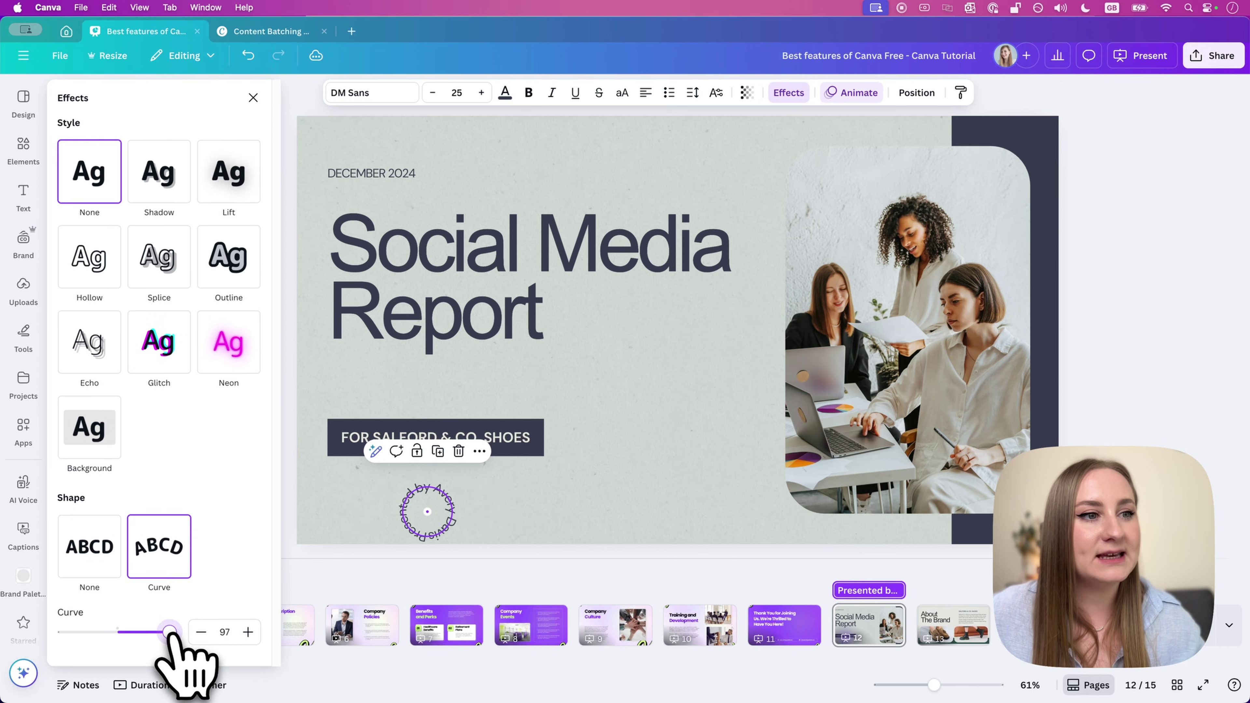
left_click_drag(401, 517, 617, 460)
left_click(644, 440)
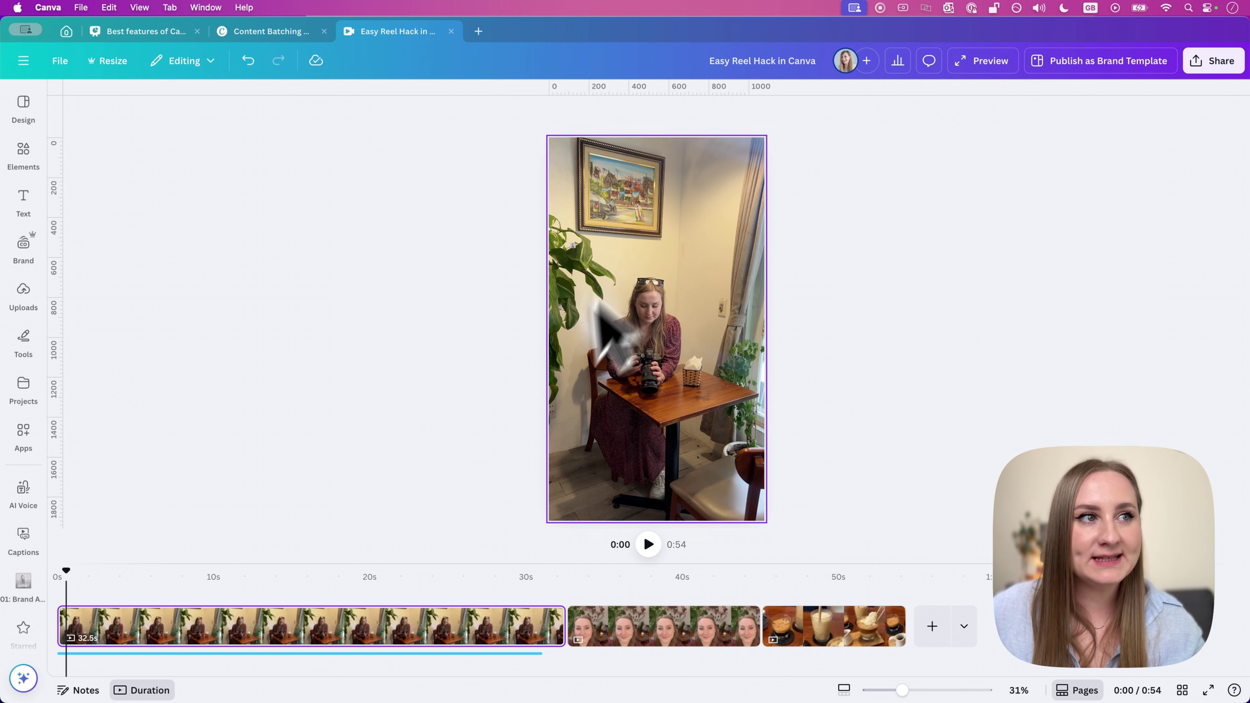
Step: Auto-generate captions from the reel's speech and scrub the timeline to check them
left_click(22, 199)
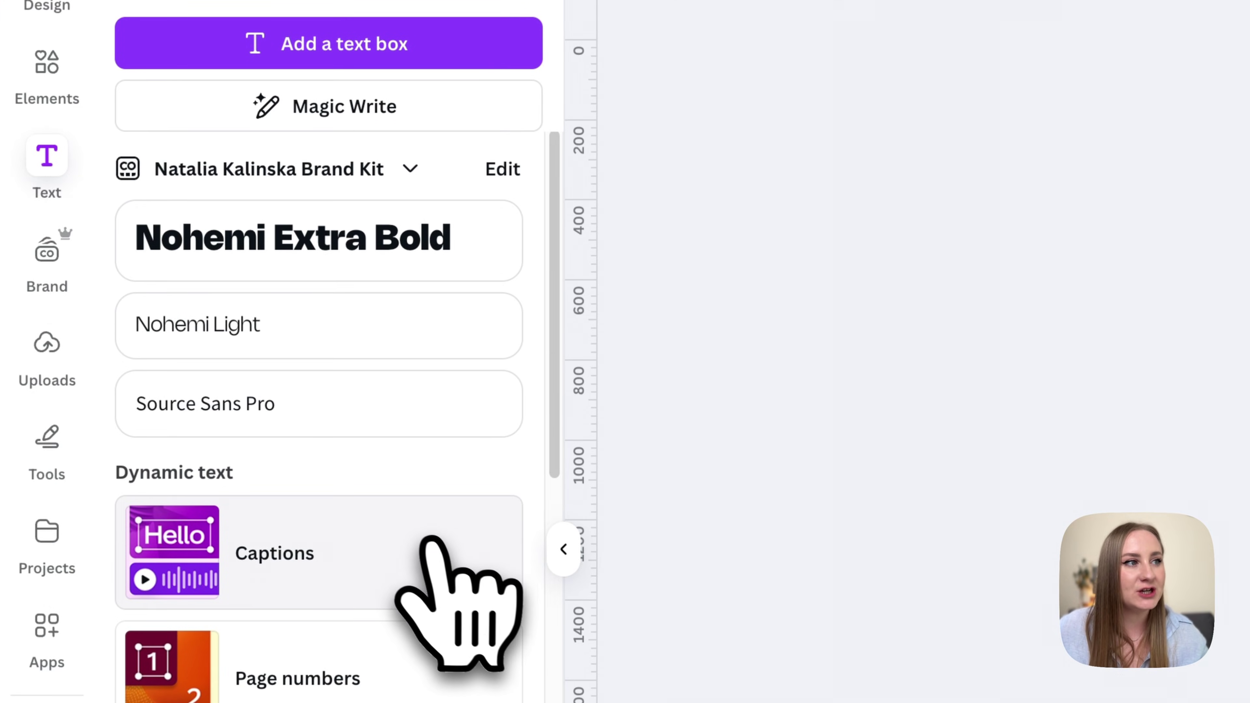
left_click(427, 543)
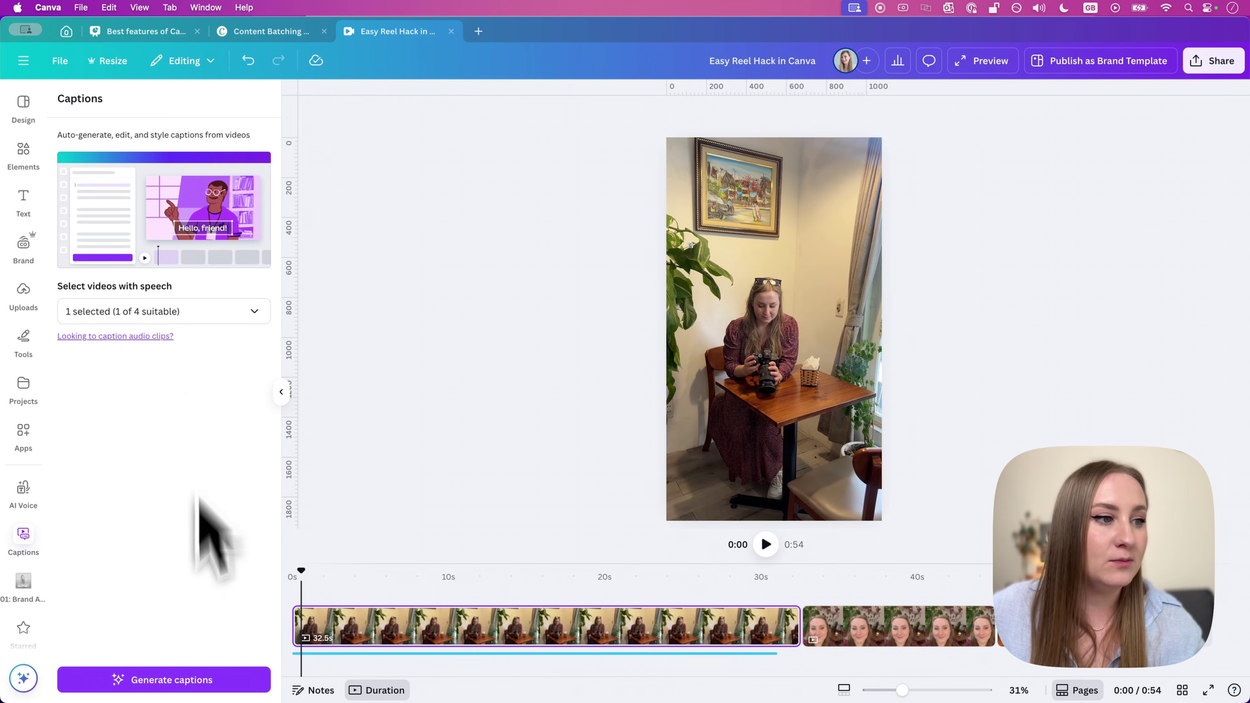
left_click(196, 680)
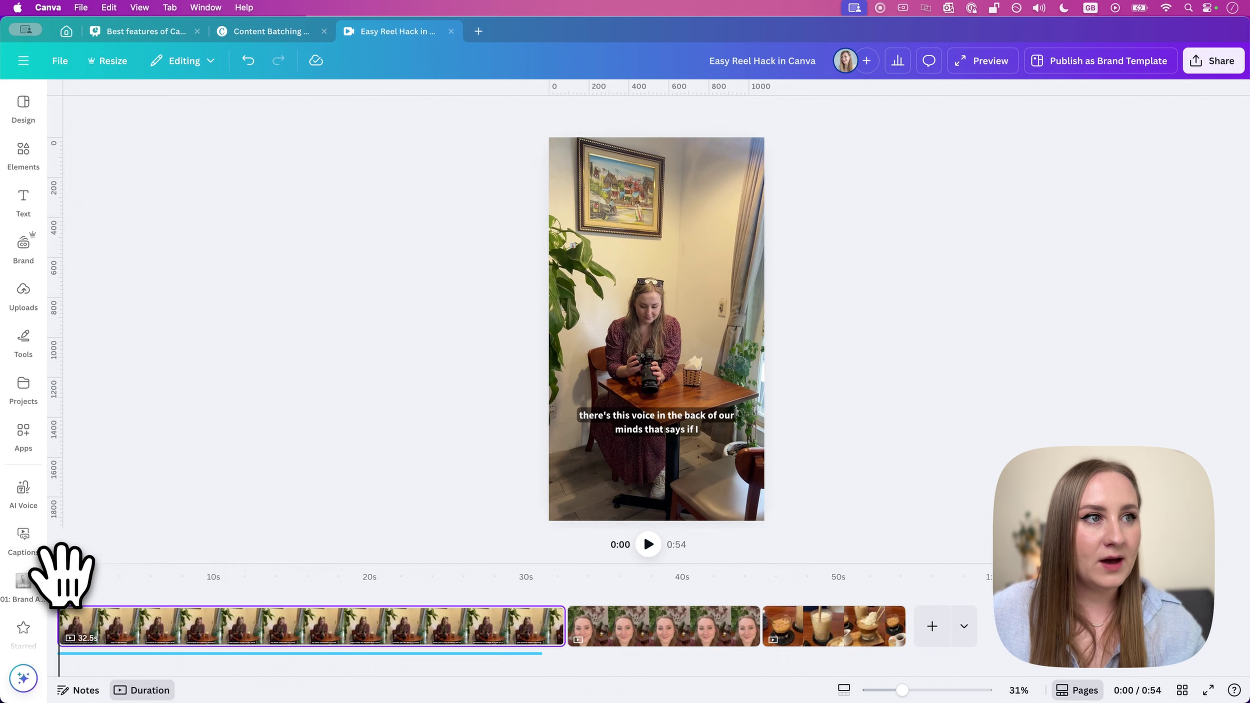
mouse_move(59, 576)
left_mouse_down()
mouse_move(446, 575)
mouse_move(142, 576)
mouse_move(432, 561)
mouse_move(76, 576)
left_mouse_up()
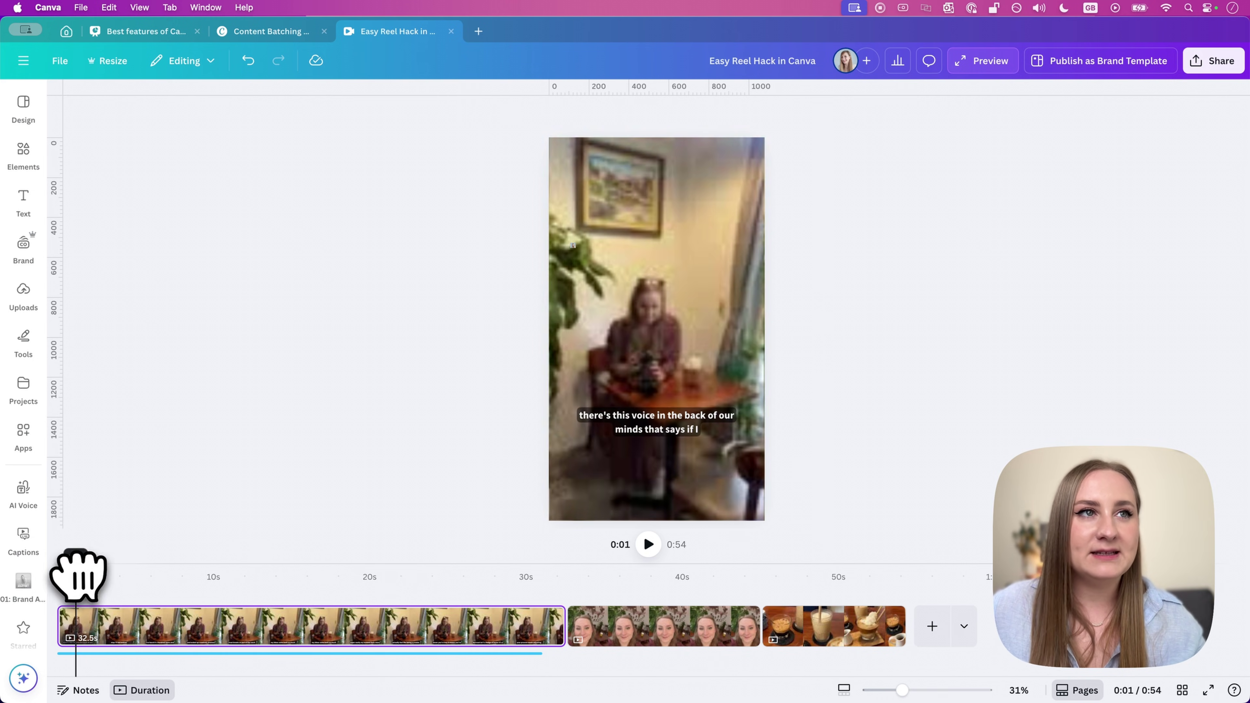
Step: Set the captions to League Spartan at size 42 with the Neon text effect
left_click(668, 422)
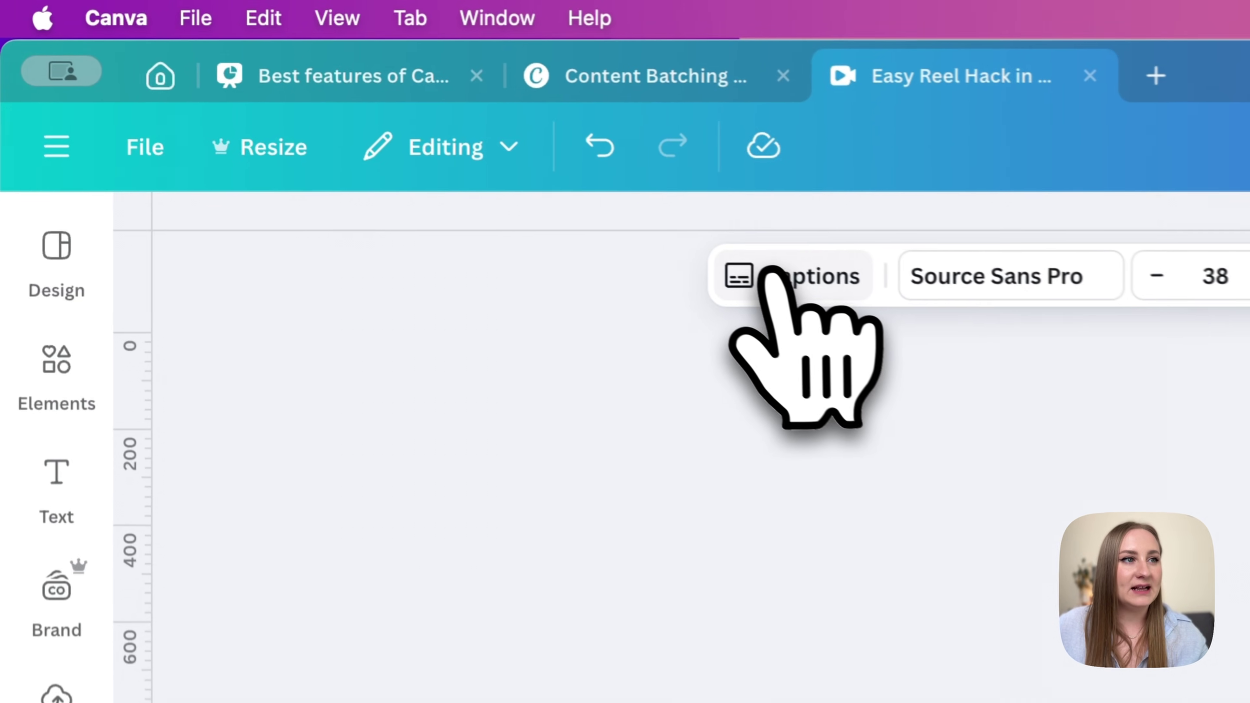
left_click(328, 114)
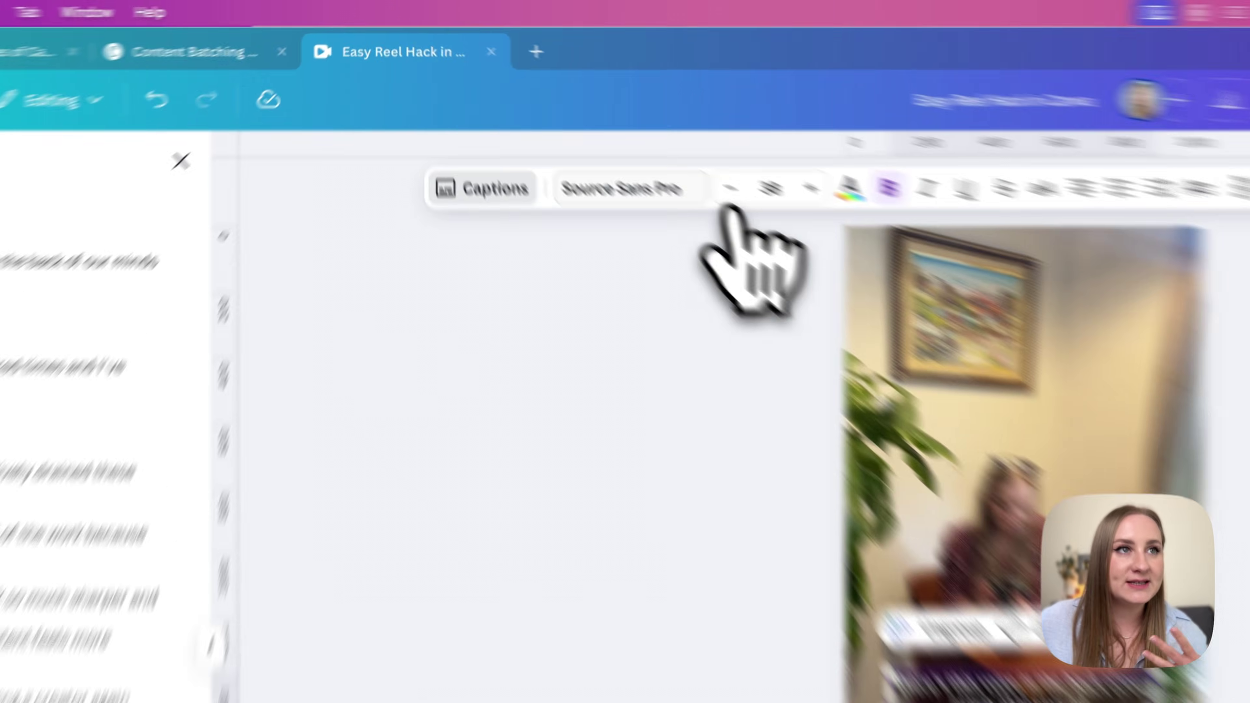
left_click(529, 114)
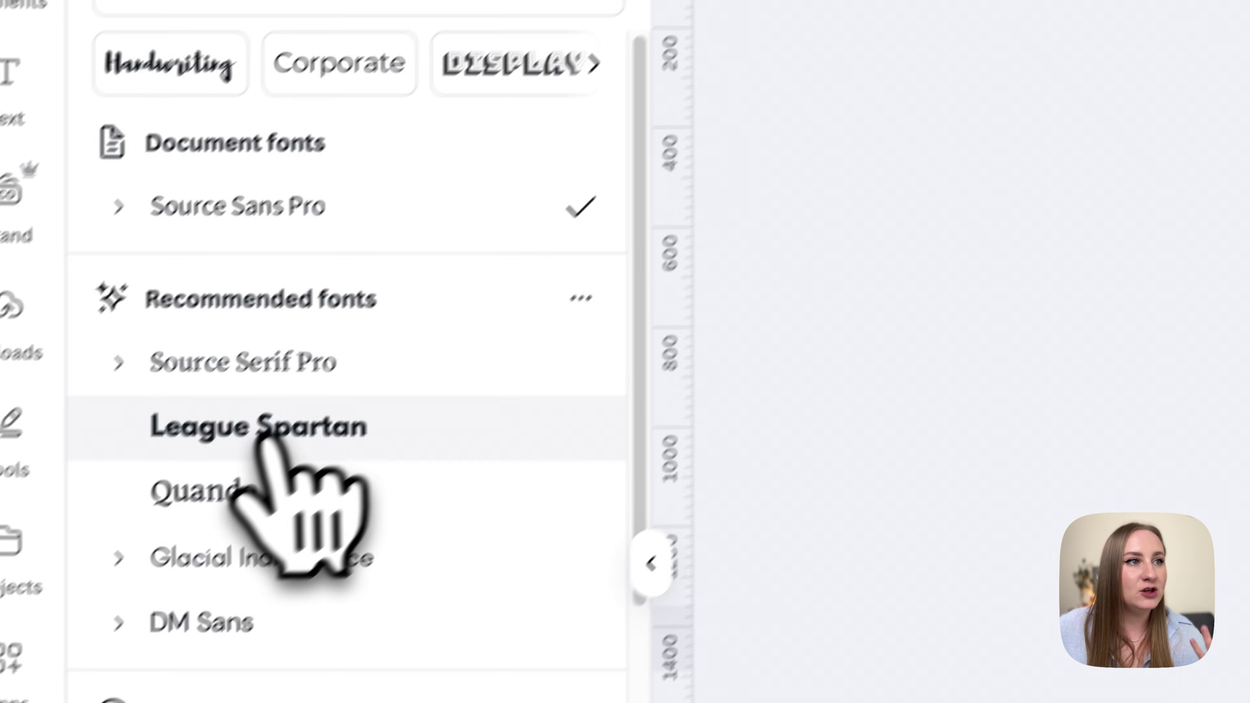
left_click(268, 437)
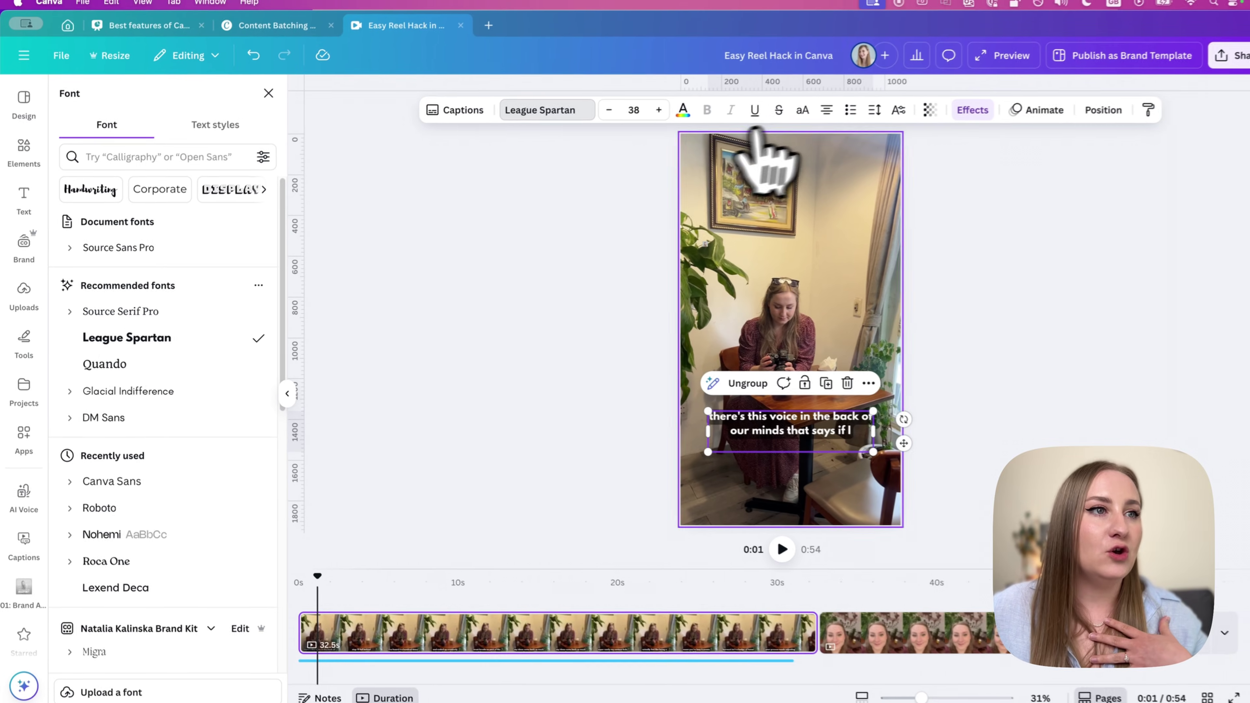
left_click(658, 110)
left_click(658, 109)
left_click(659, 110)
left_click(658, 110)
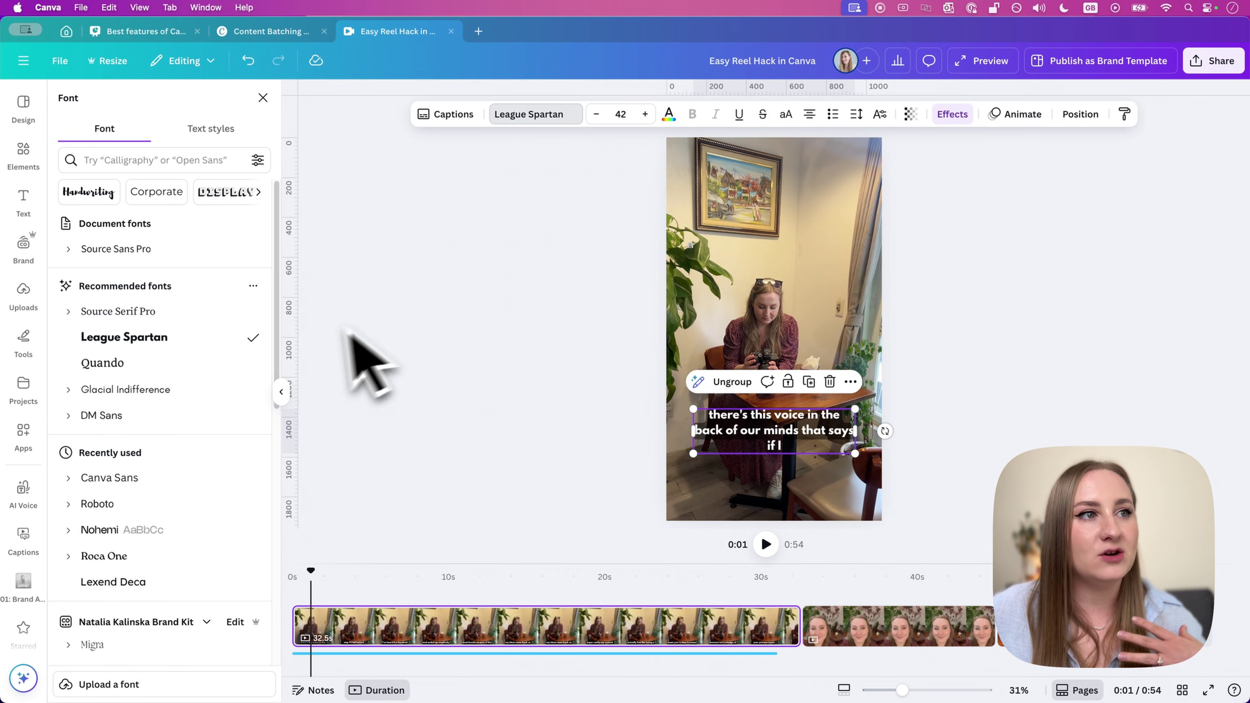
left_click(952, 113)
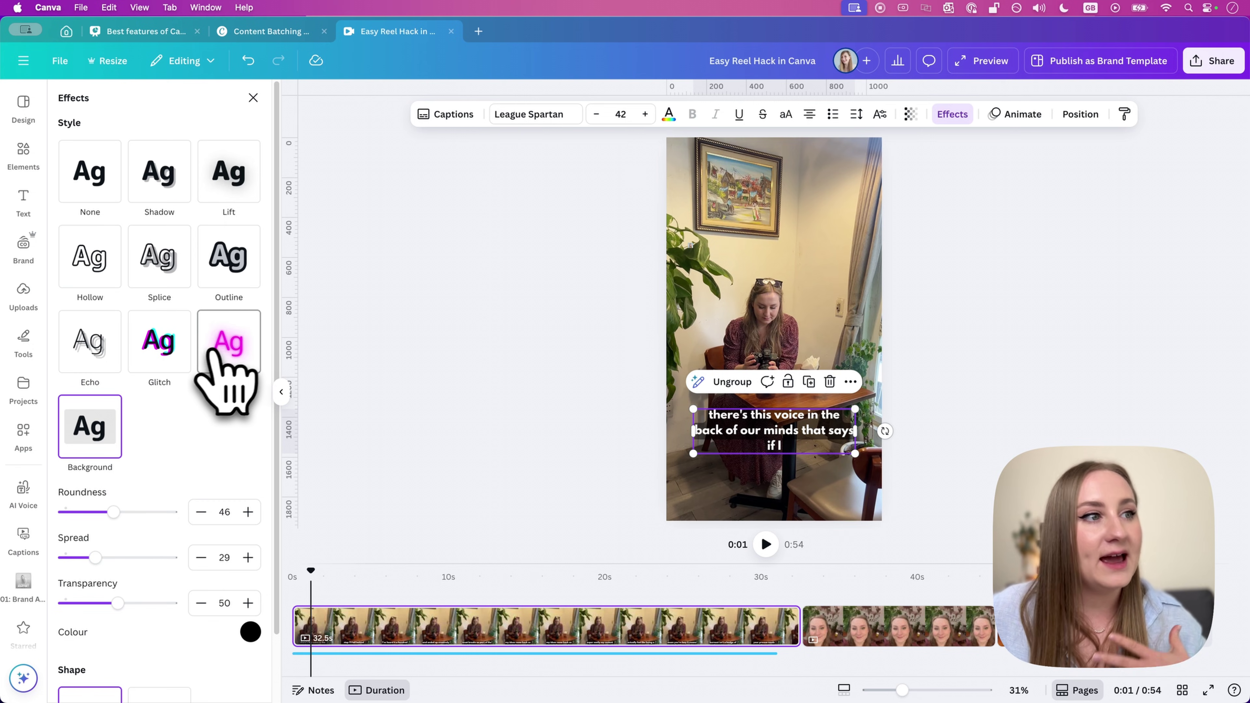
left_click(229, 342)
Step: Try the Highlight caption animation, then switch the captions to Snake
left_click(281, 391)
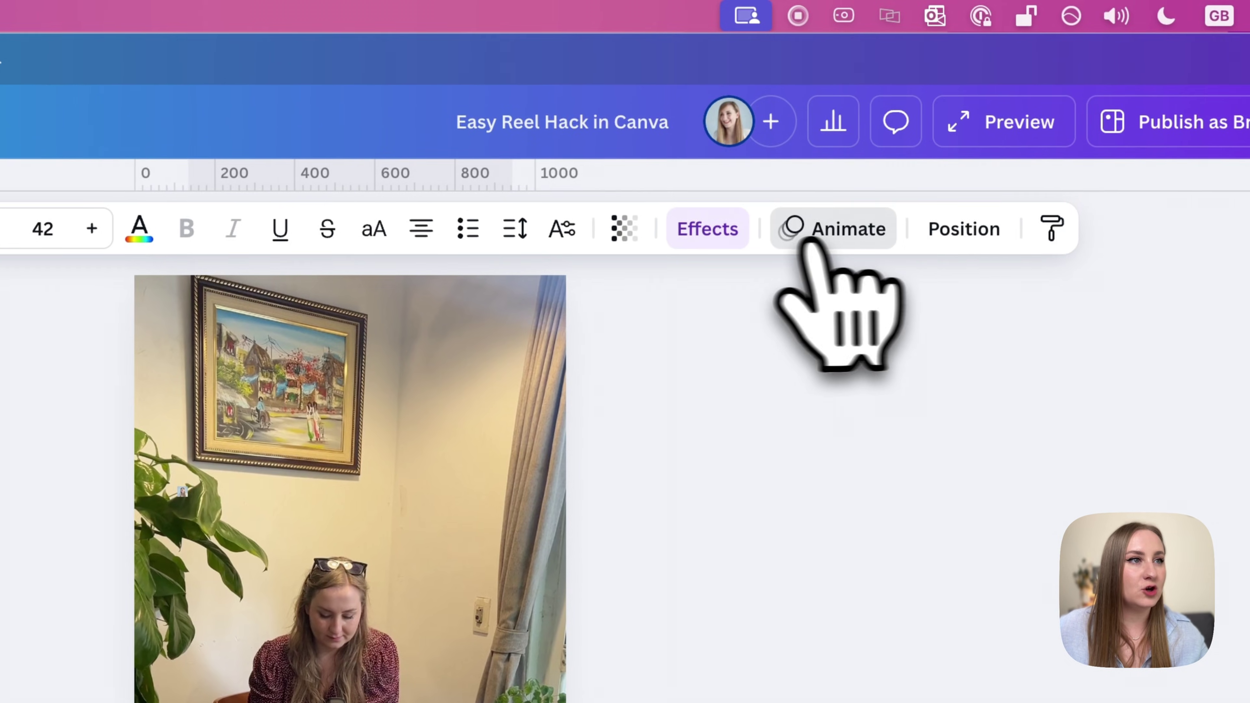
left_click(868, 143)
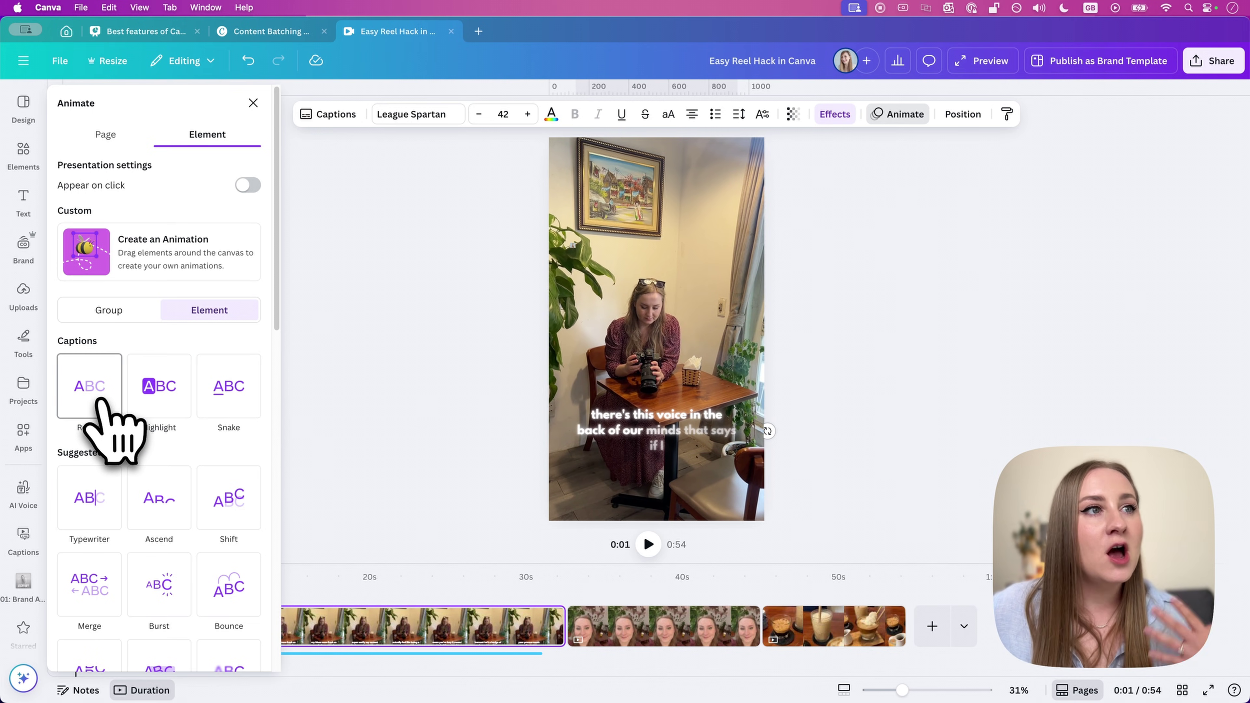
left_click(140, 397)
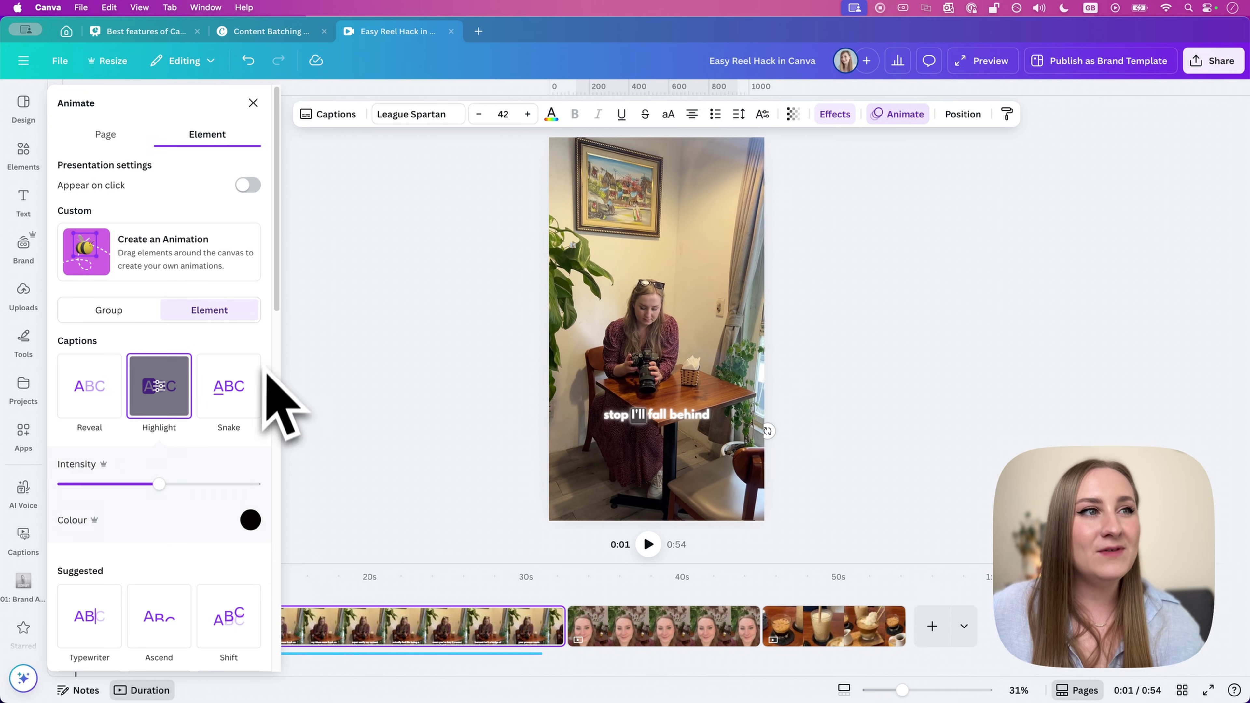
left_click(249, 408)
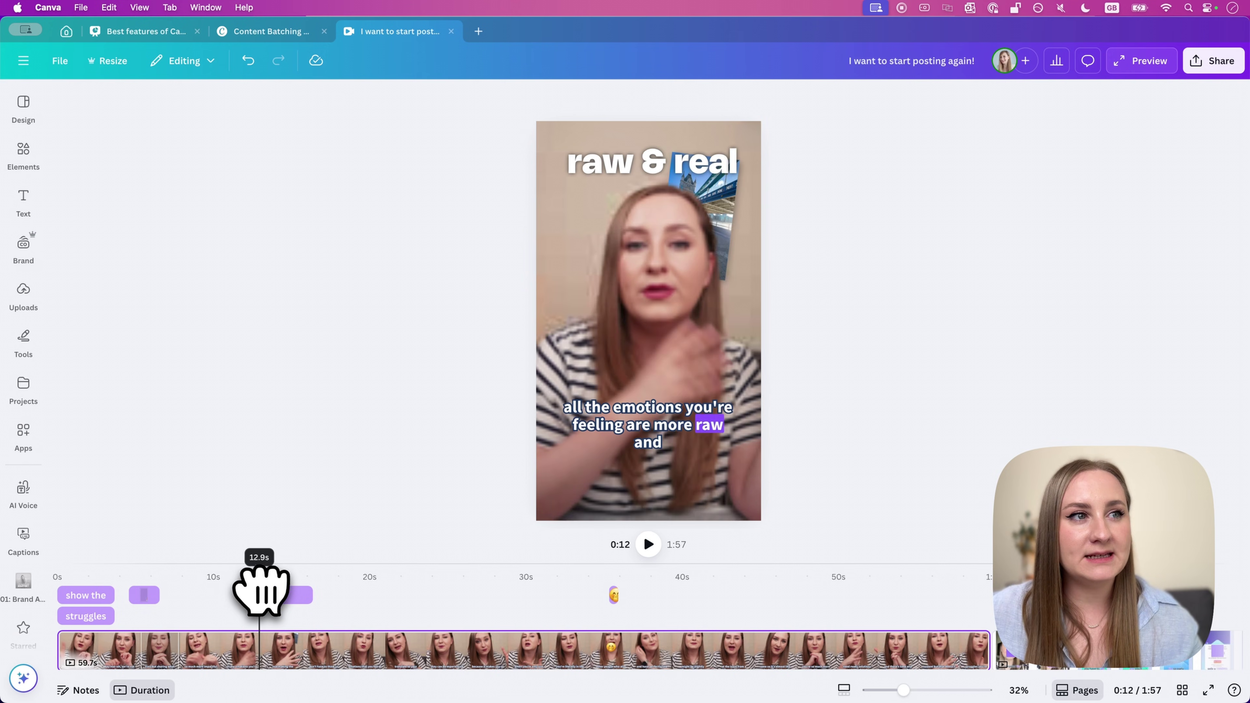
Step: Check the raw & real title's Shift animation and scrub the timeline to watch it enter
left_click(615, 169)
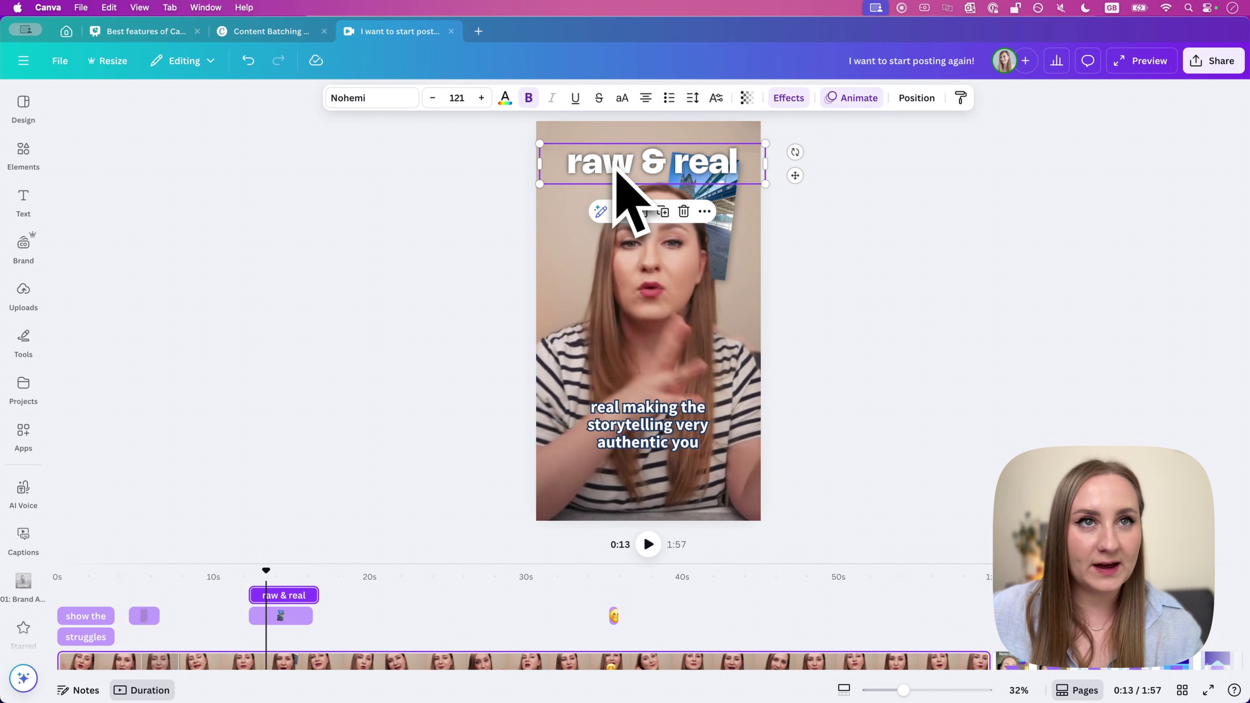
left_click(863, 97)
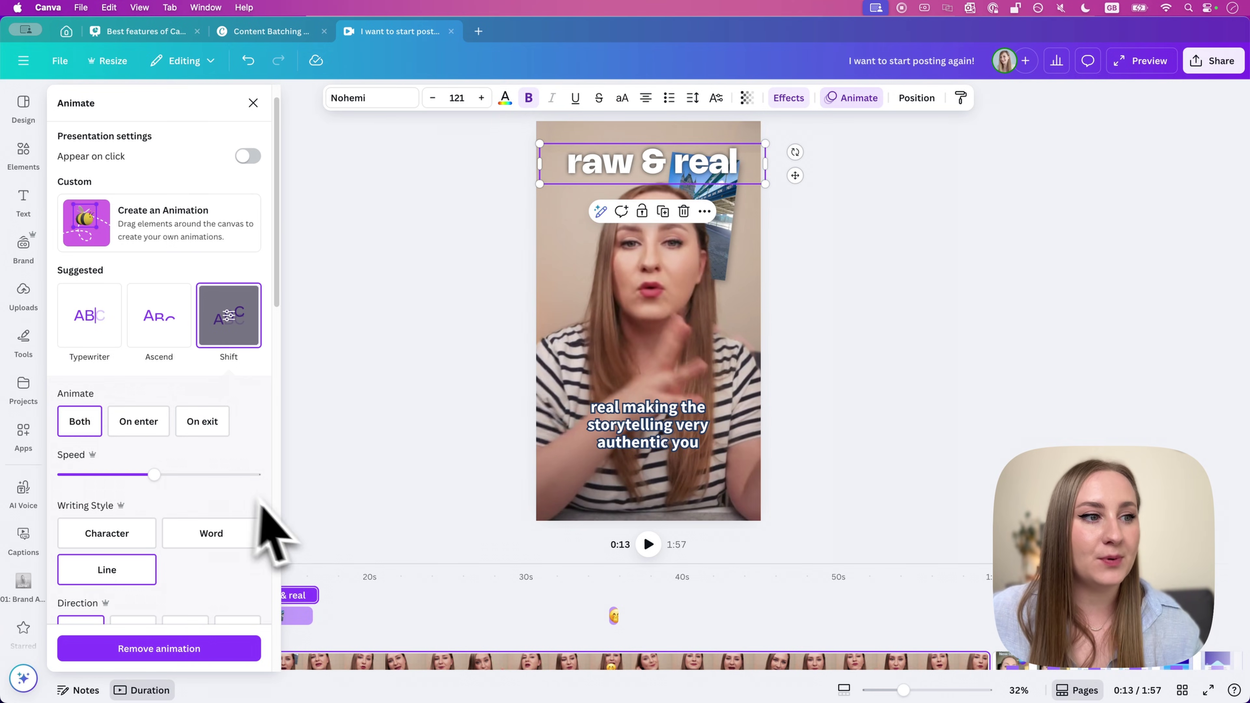
left_click(281, 586)
left_click(253, 570)
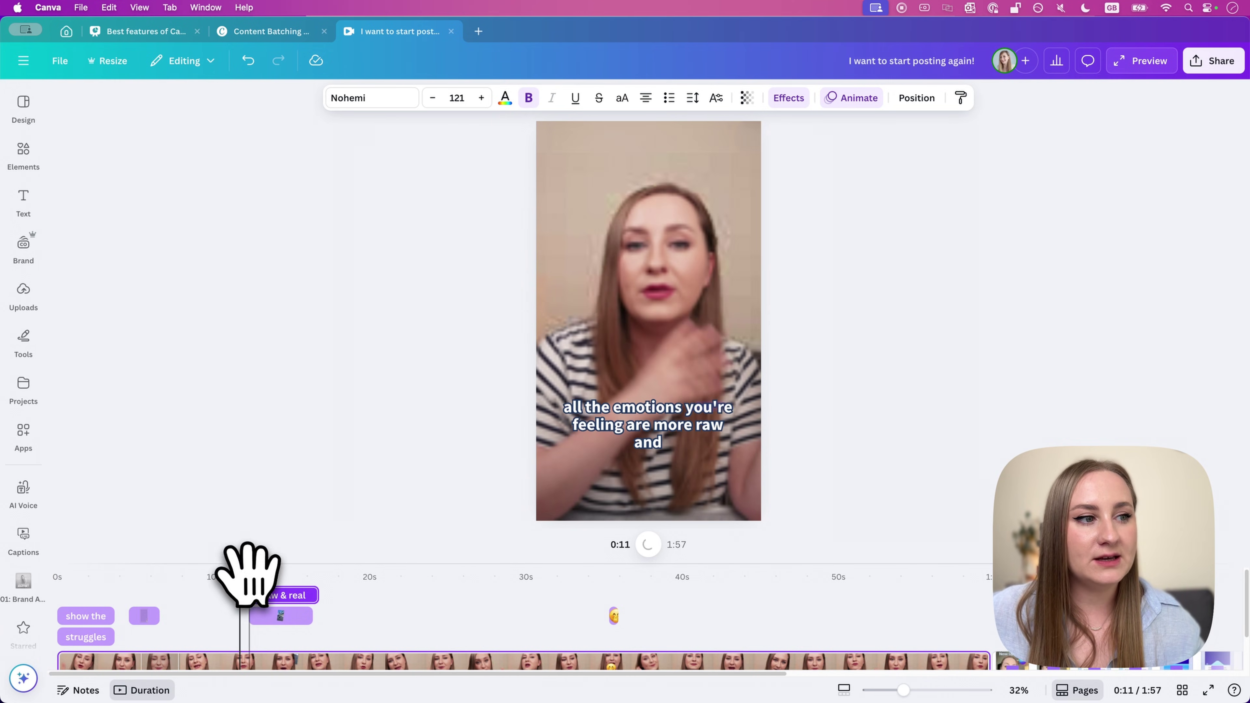
left_click_drag(253, 570, 176, 480)
Step: Play the reel from just before the title, pausing at 0:13 once it appears
scroll(101, 679, "down", 2)
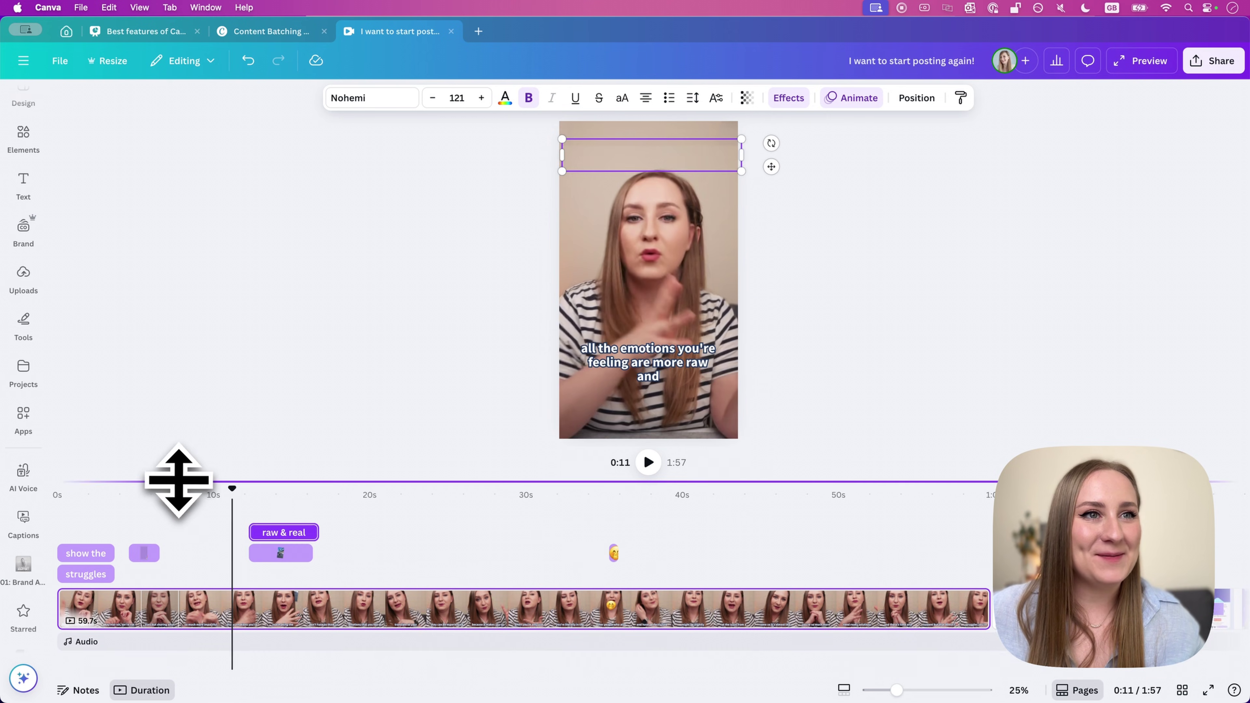
left_click(831, 271)
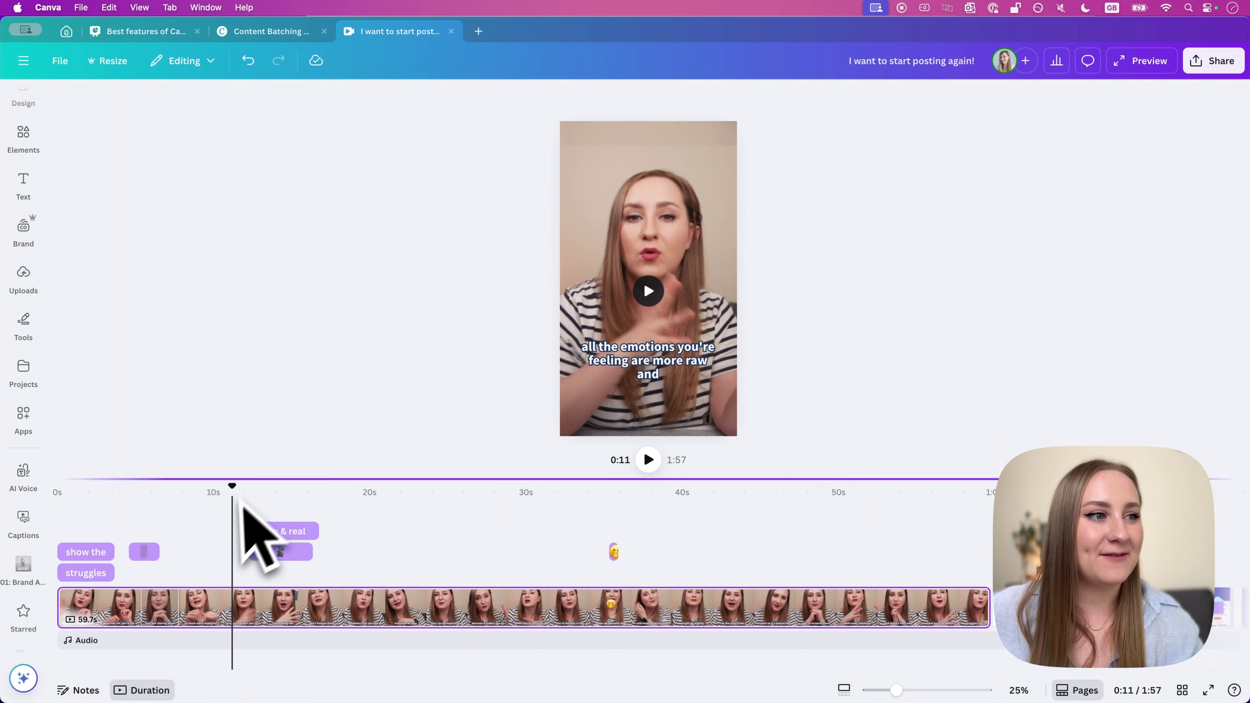
left_click(239, 482)
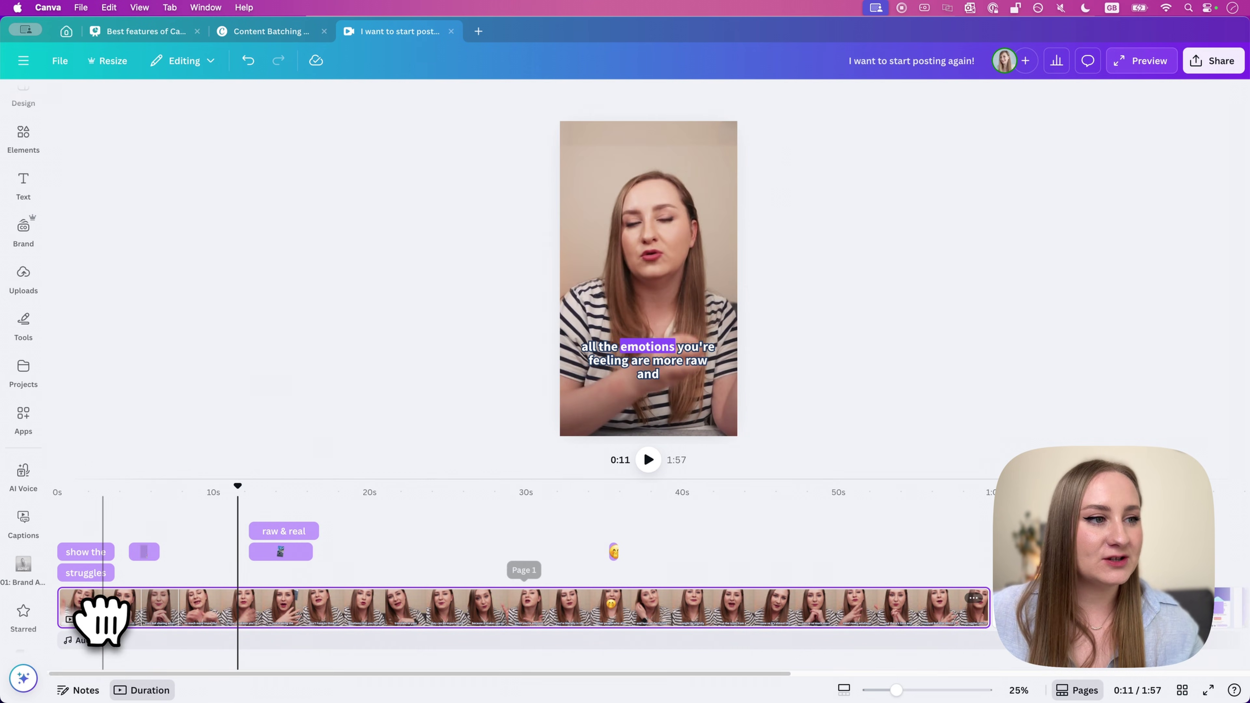
key("space")
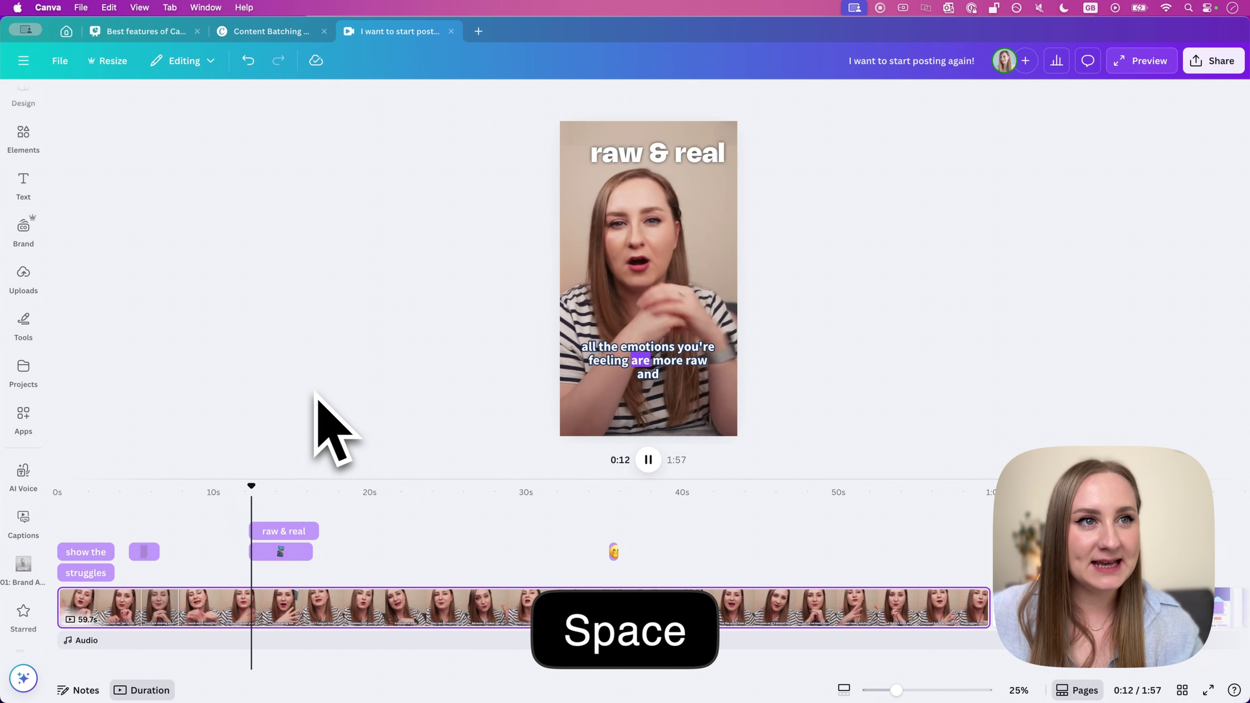
key("space")
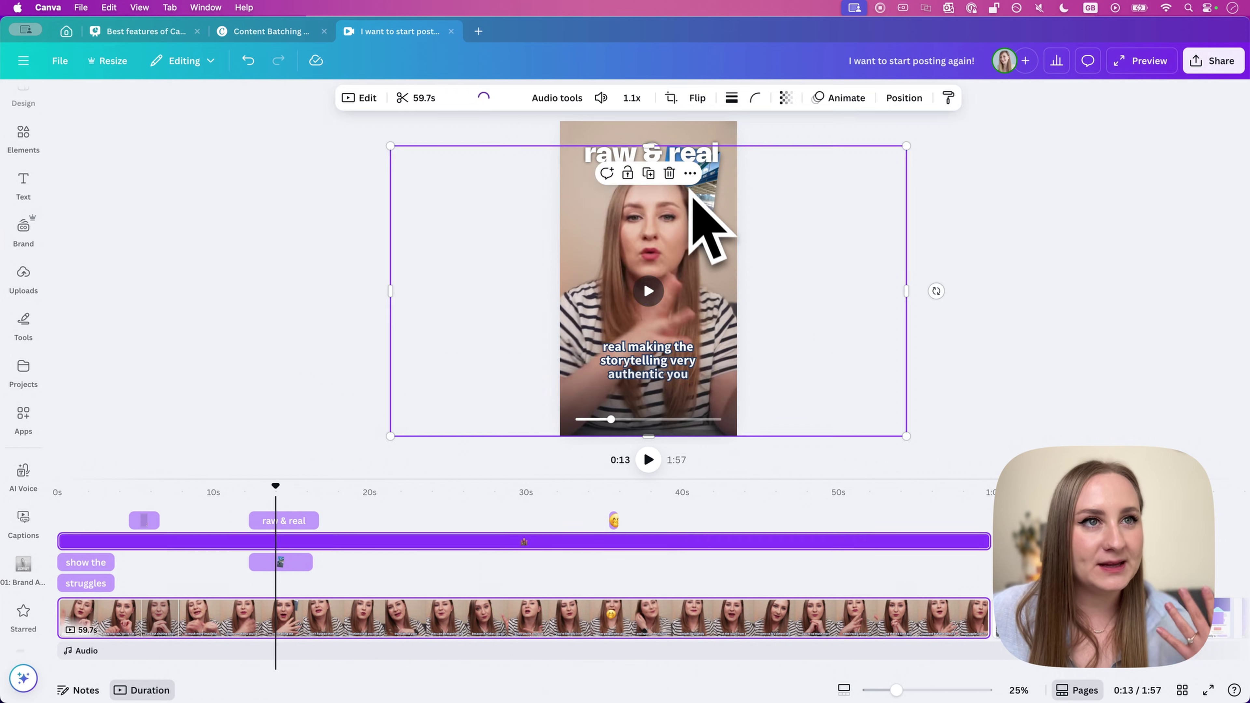
Step: Browse the tilted photo's animations without applying one, then trim its timeline clip to 4.0s
left_click(293, 561)
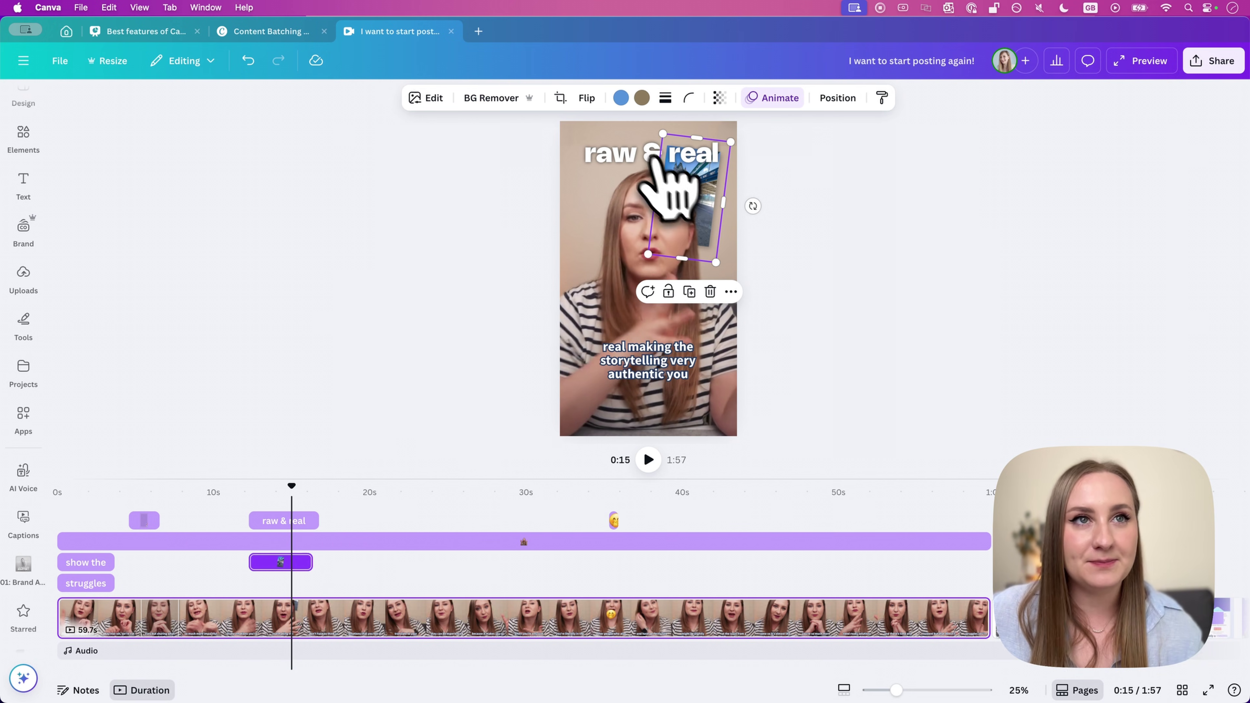
left_click(770, 98)
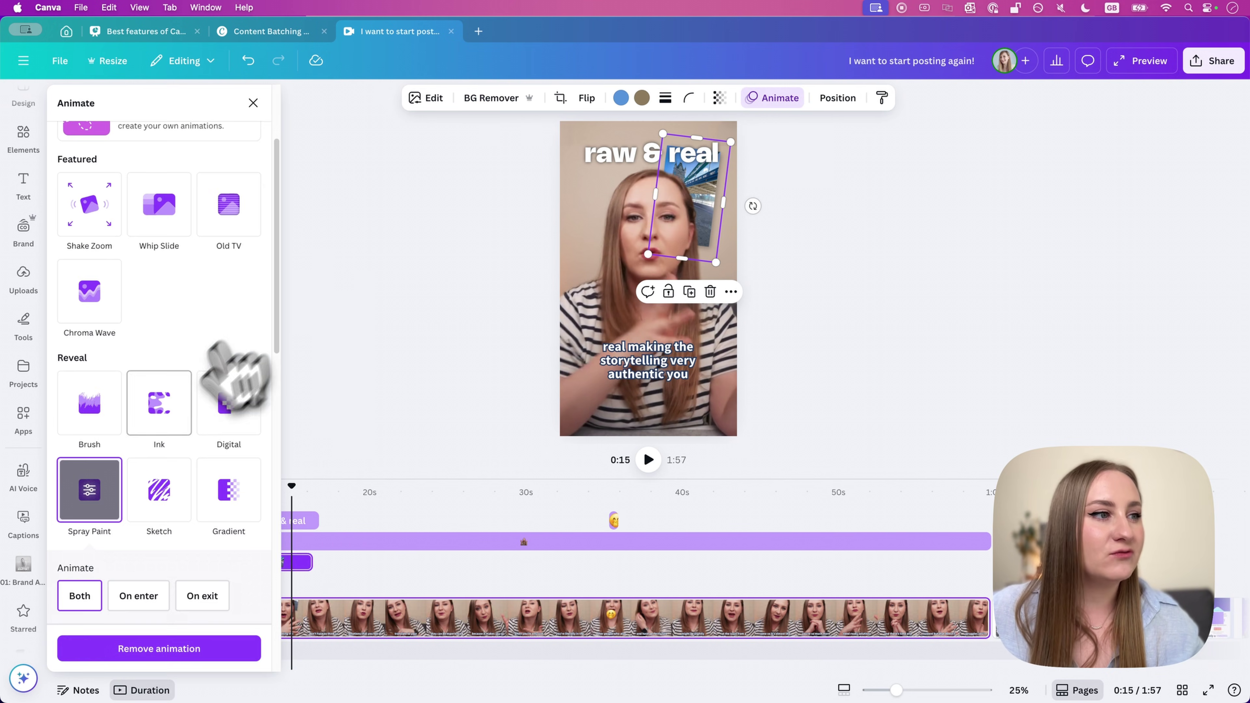
scroll(148, 433, "down", 1)
scroll(88, 455, "down", 8)
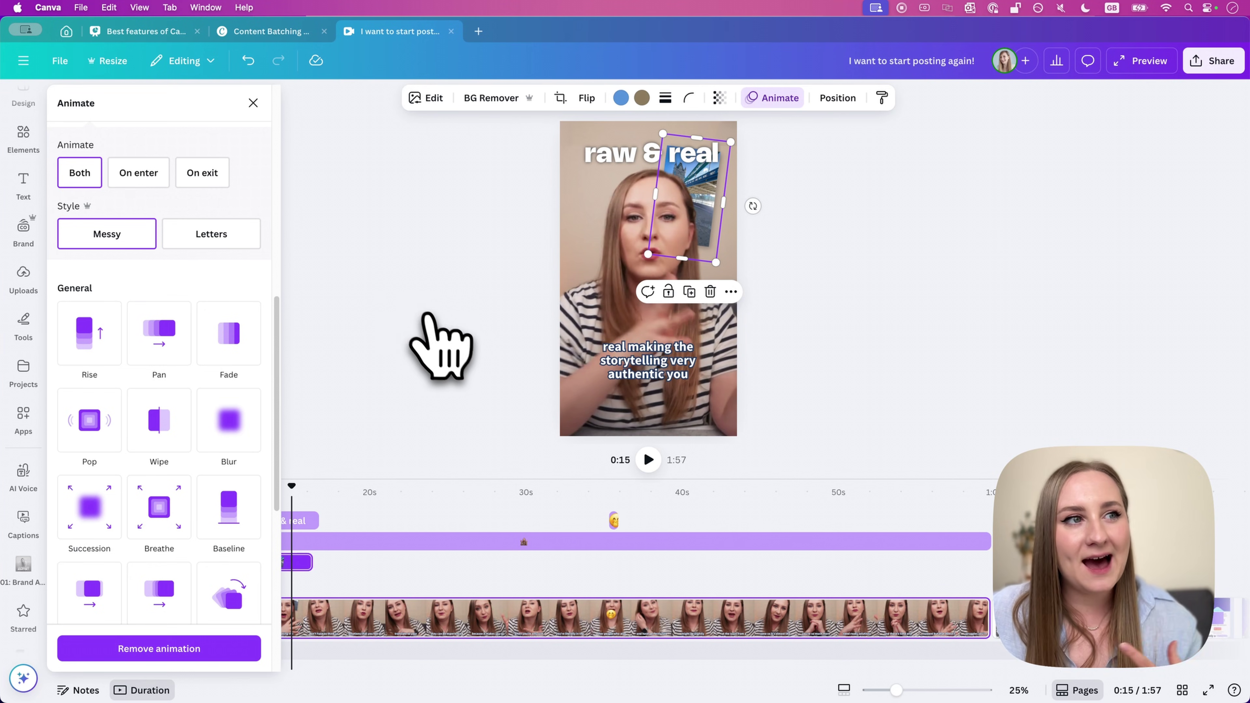
scroll(223, 460, "down", 8)
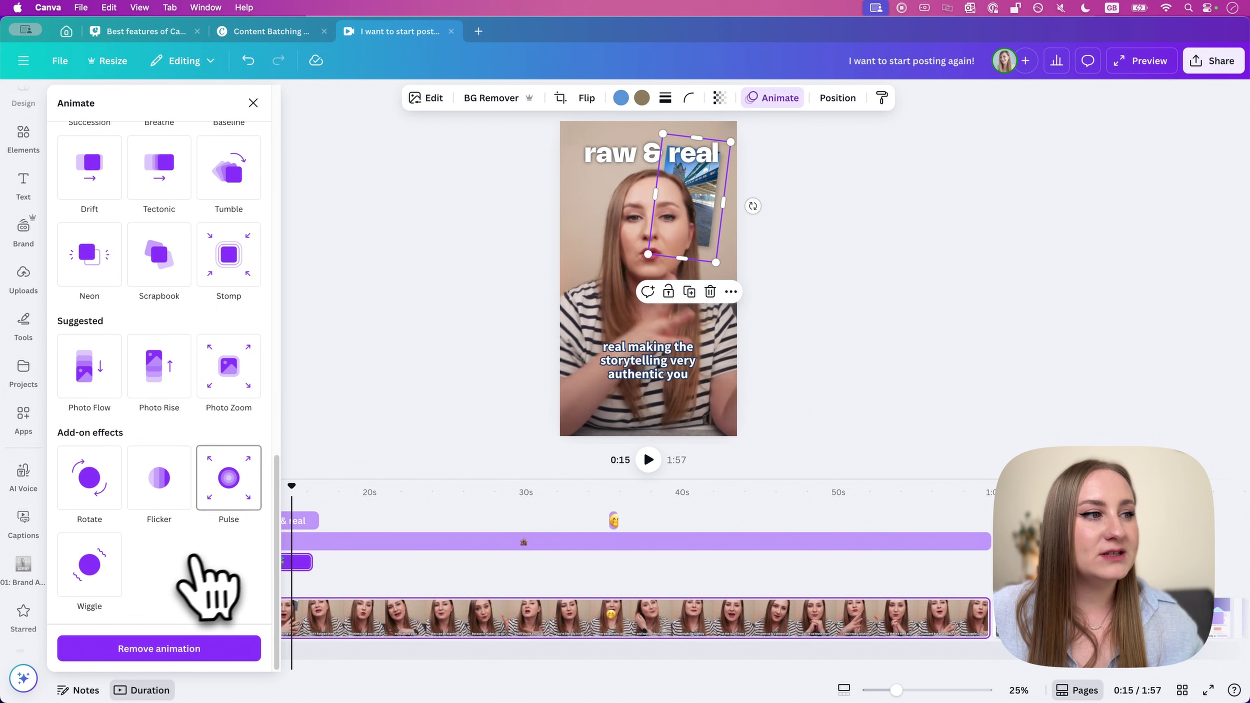
key("Escape")
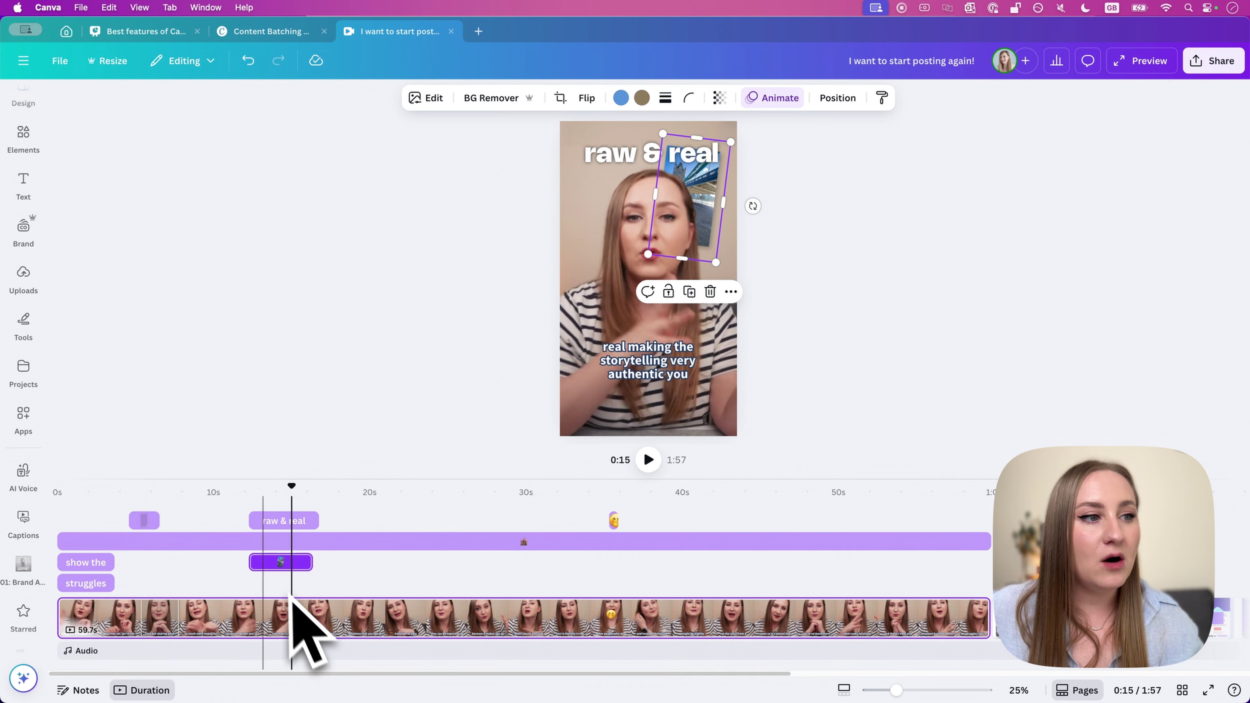
mouse_move(265, 566)
left_mouse_down()
mouse_move(278, 567)
mouse_move(262, 571)
left_mouse_up()
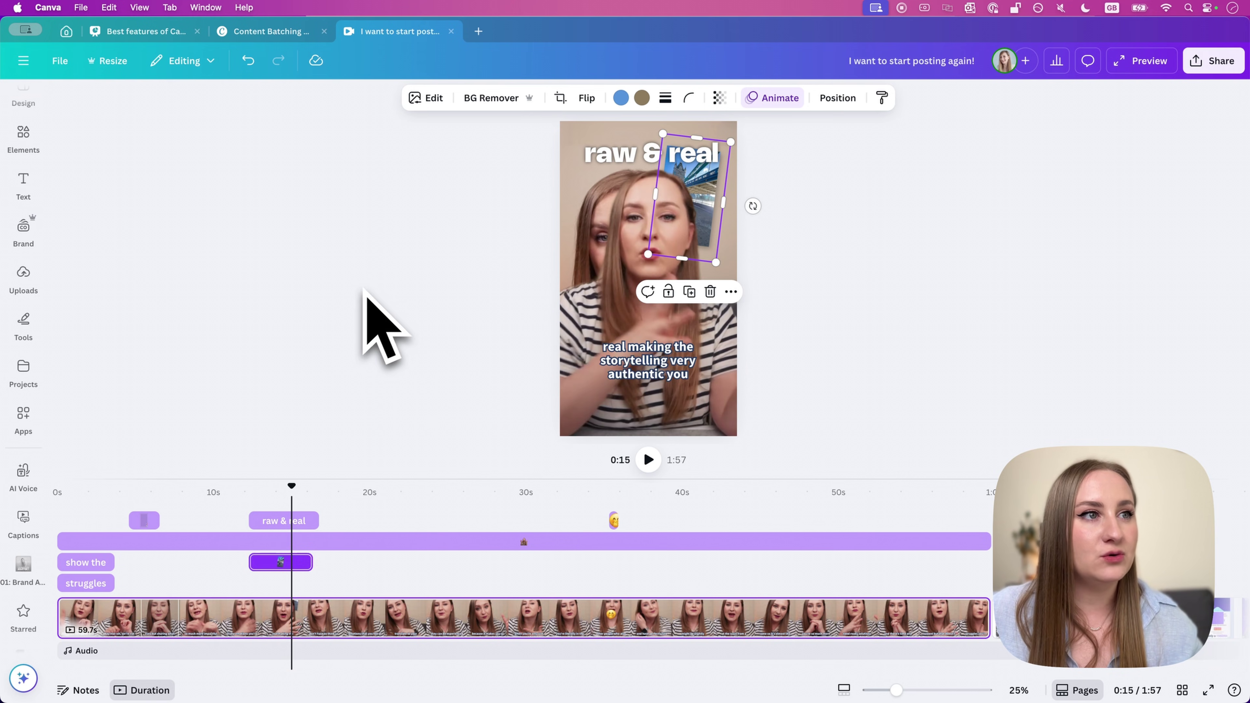
Step: Search Elements for 'instagram logo' and add the first logo graphic to the reel
left_click(439, 458)
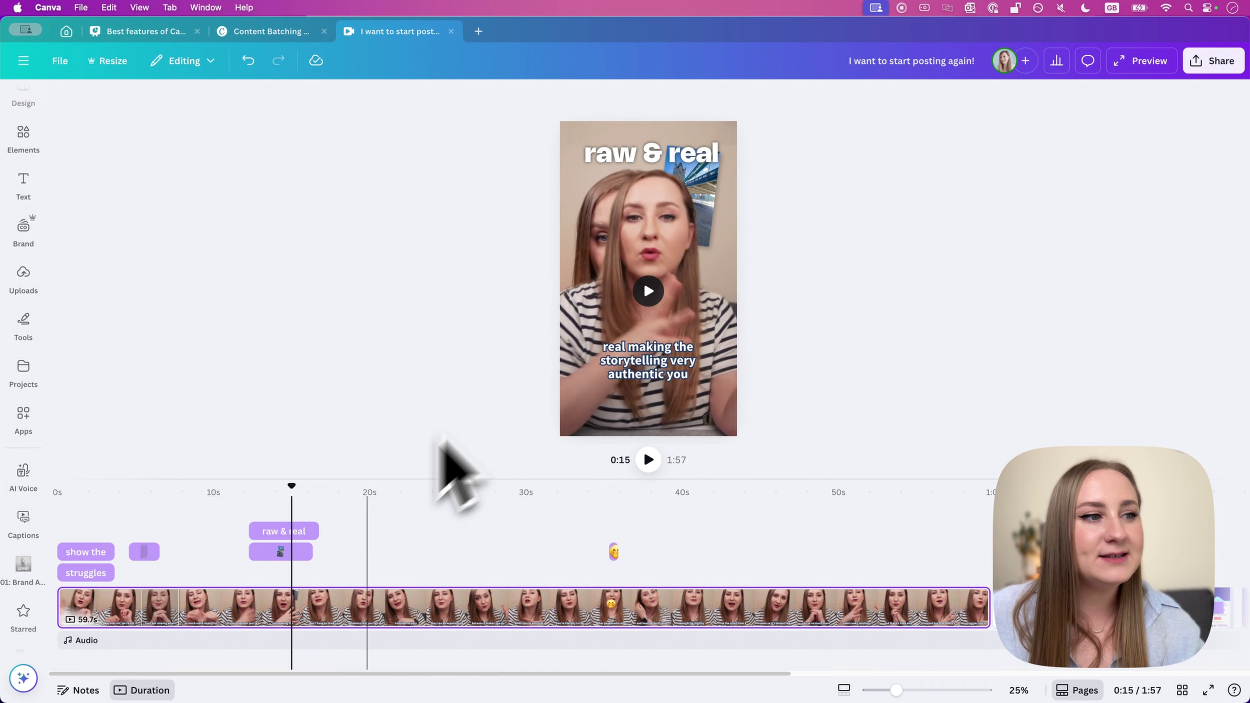
left_click(23, 138)
left_click(177, 109)
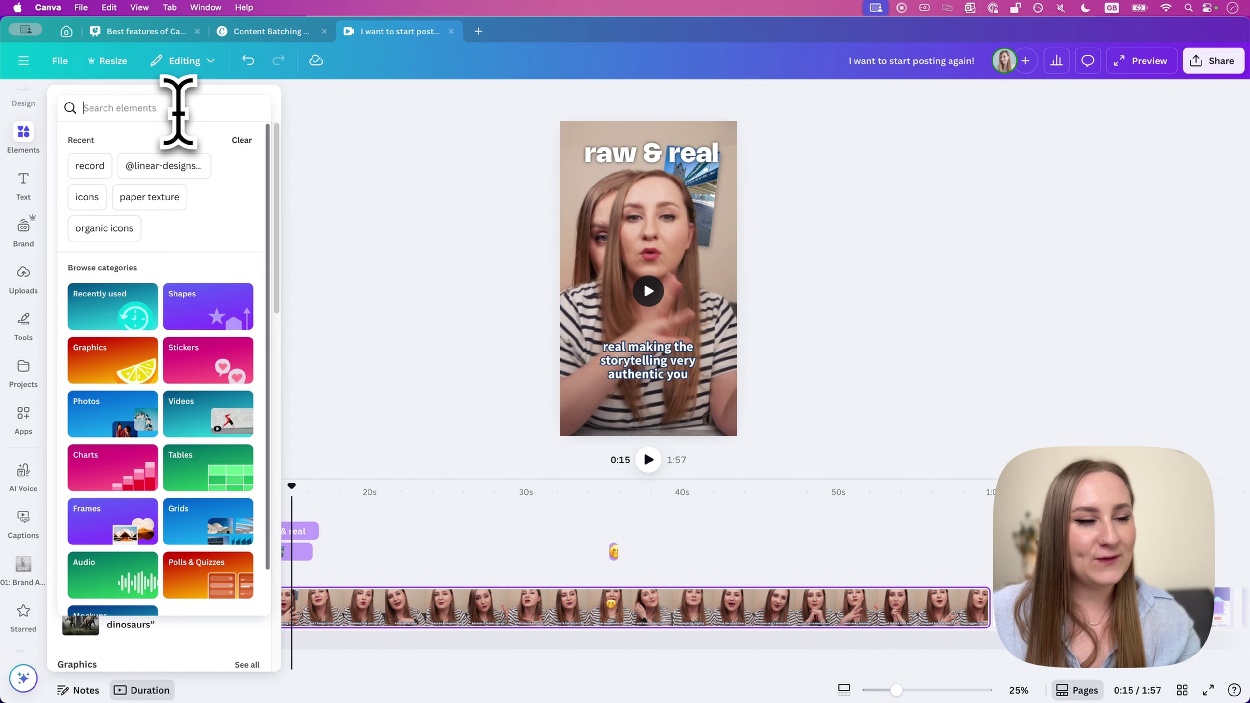
type("inster")
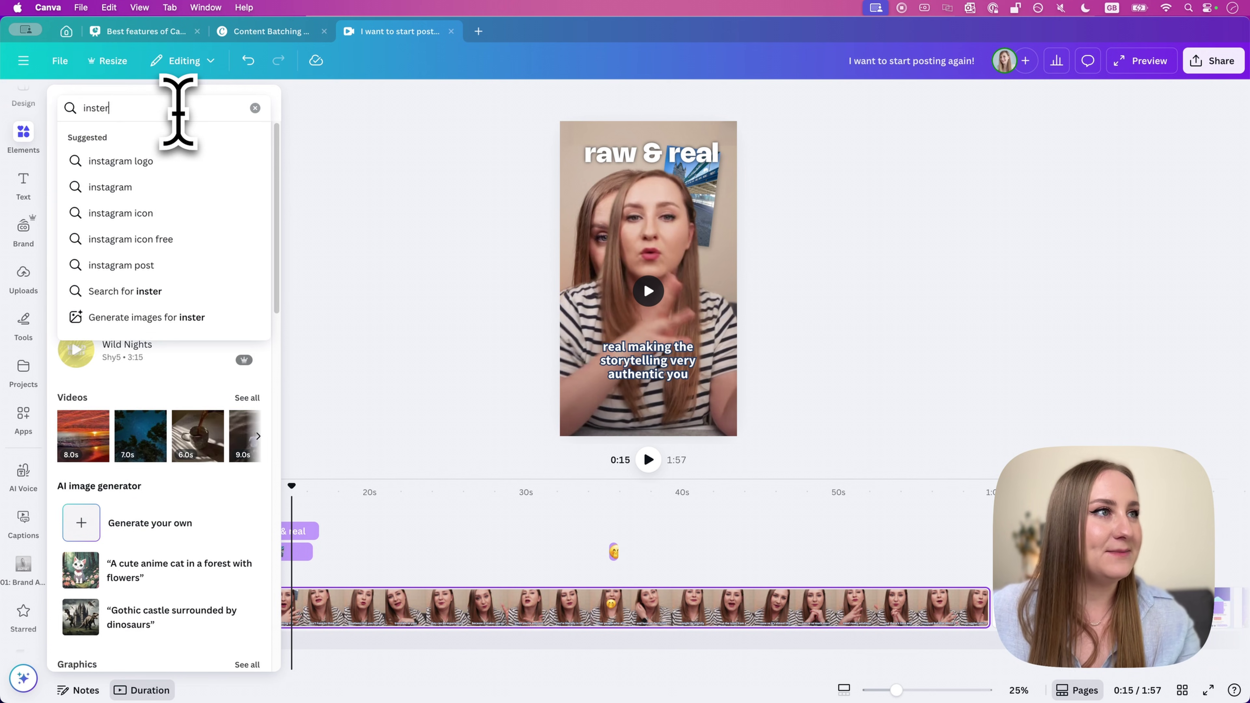
left_click(212, 163)
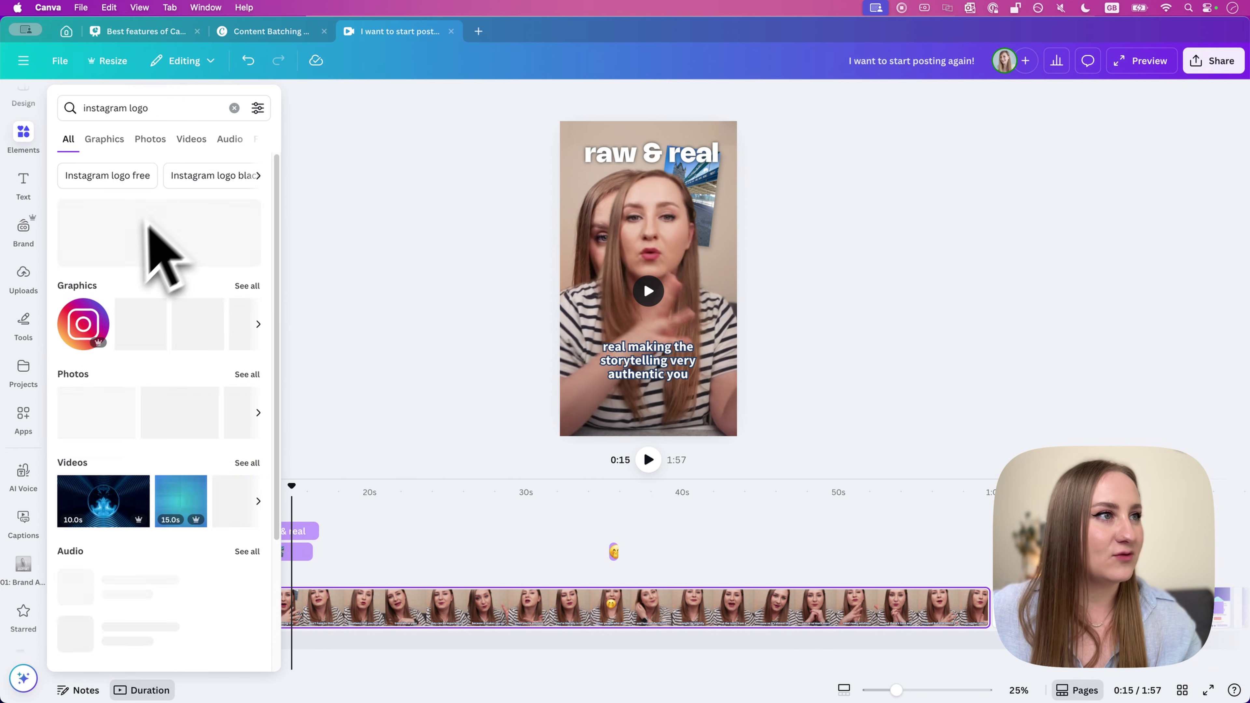
left_click(95, 325)
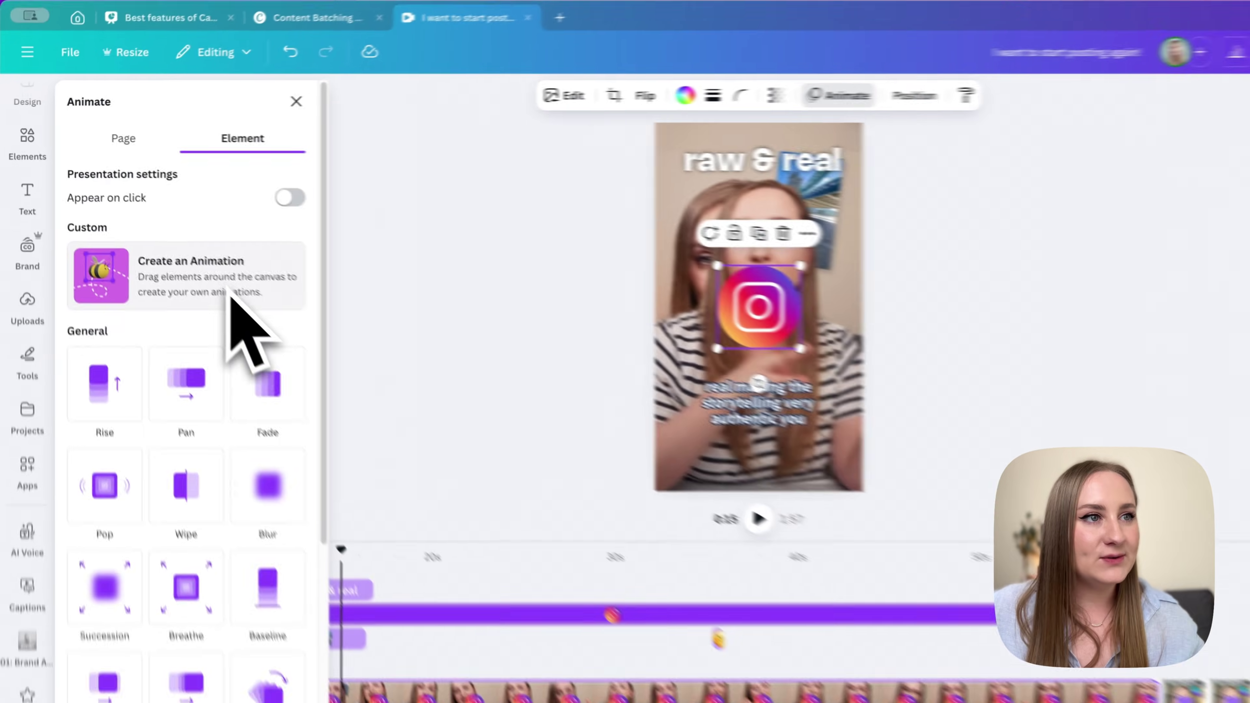
Step: Draw a custom motion path for the Instagram logo using Steady movement and a Flicker effect
left_click(485, 490)
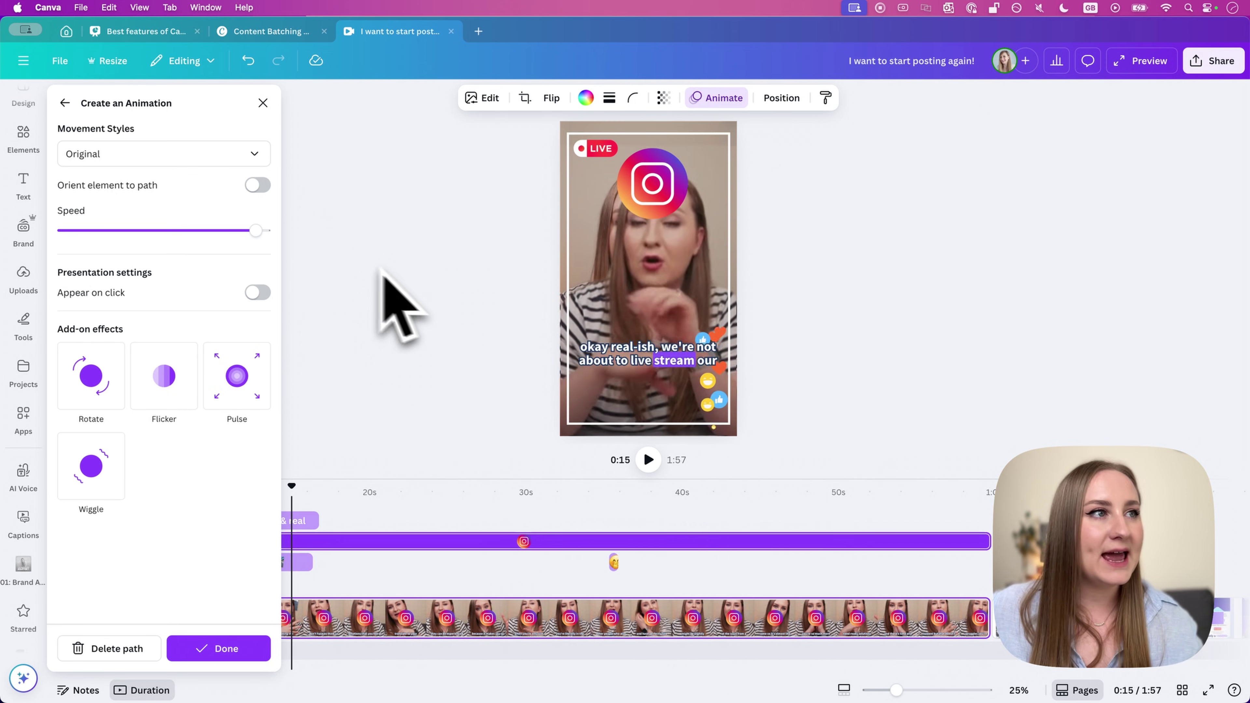
left_click(177, 156)
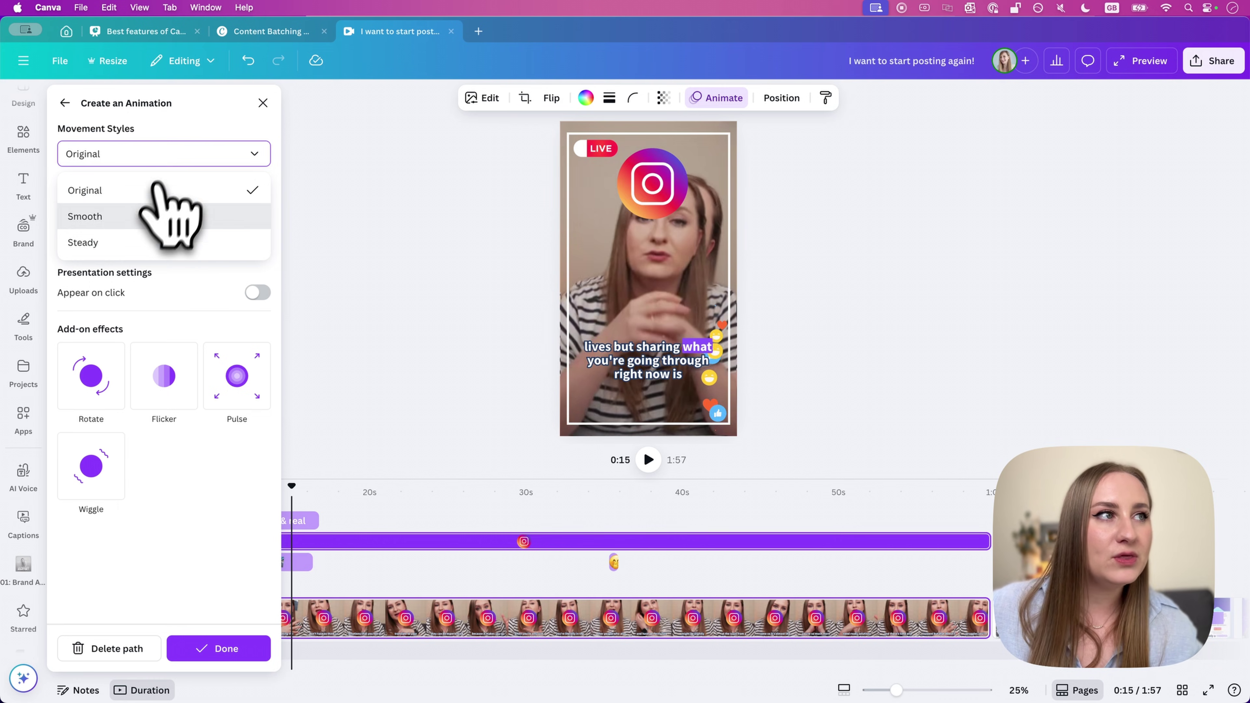
left_click(148, 215)
left_click(163, 157)
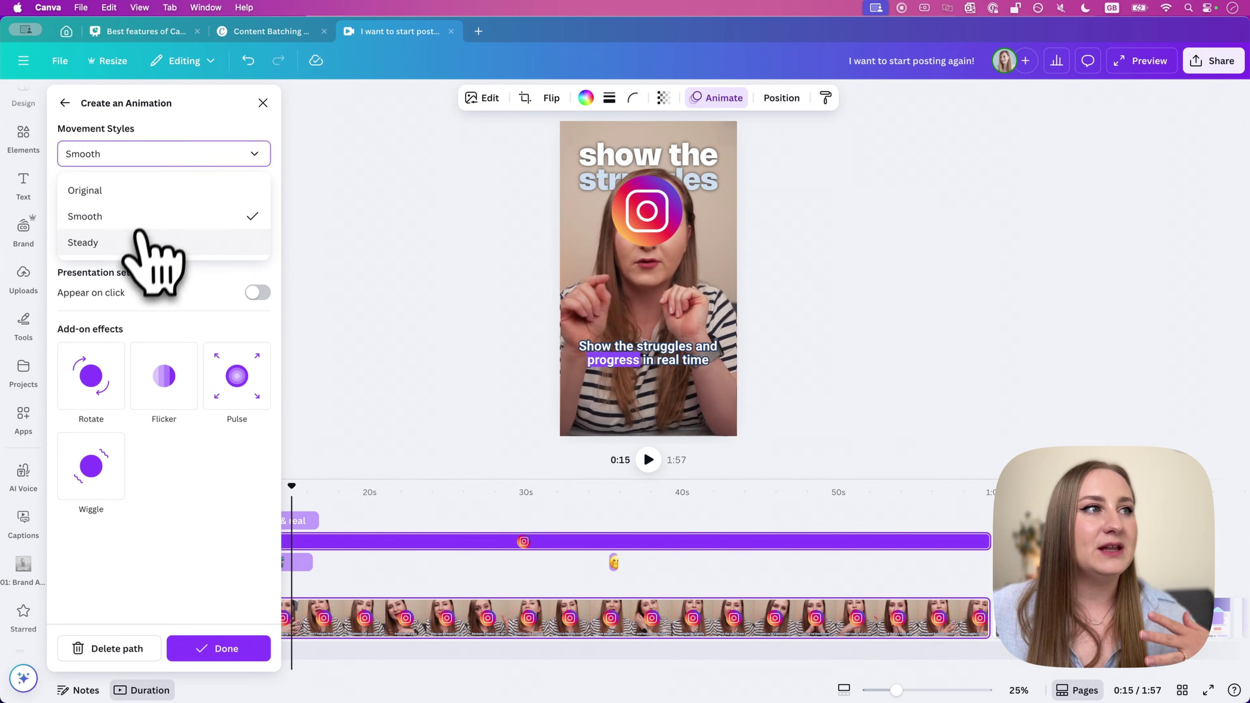
left_click(132, 244)
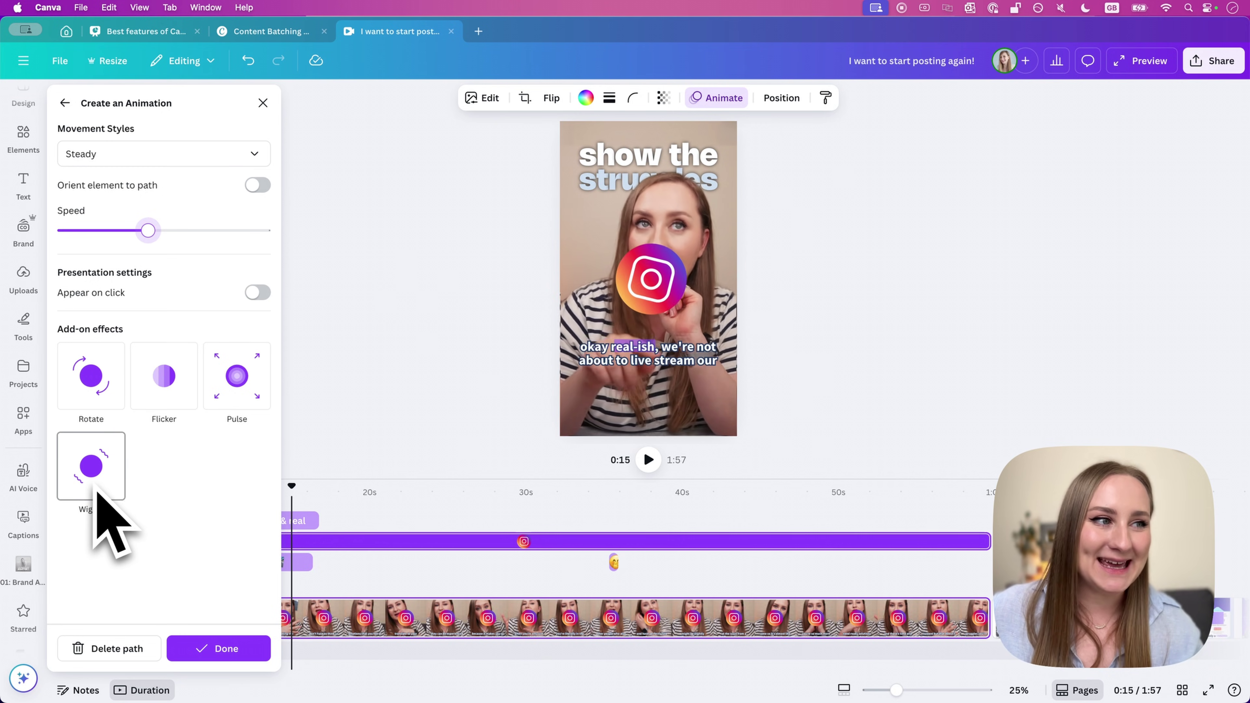
left_click(182, 386)
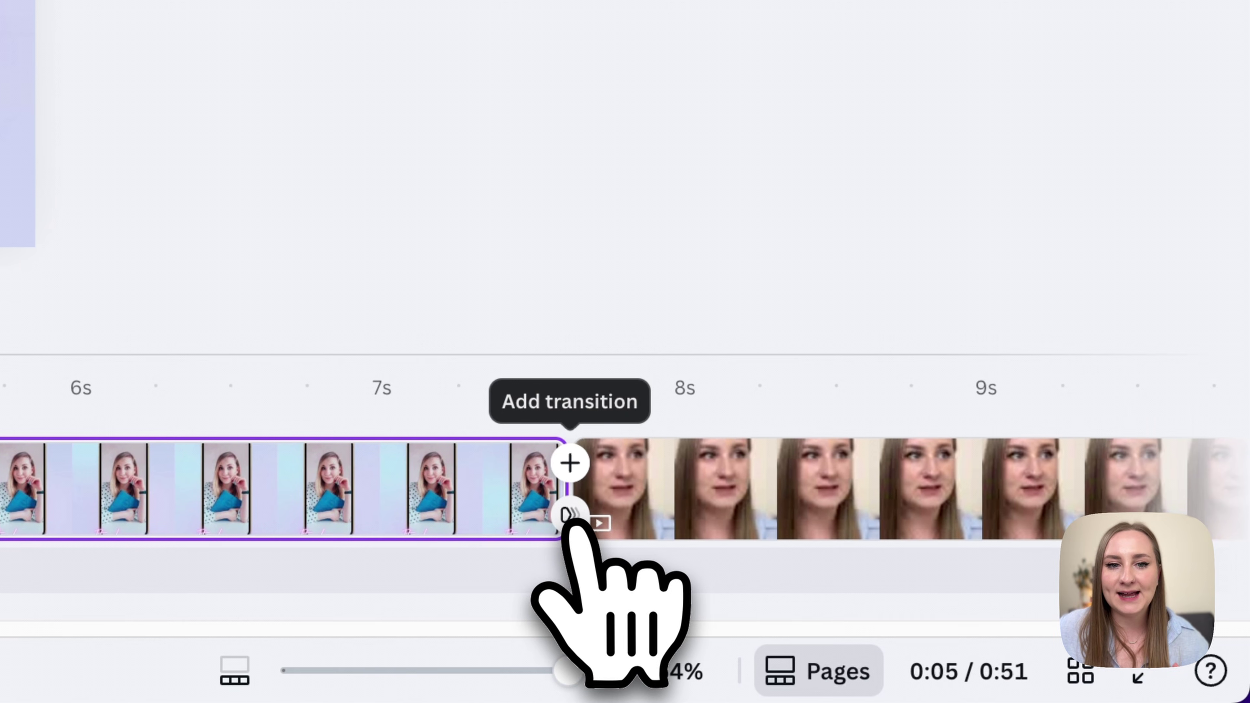
Step: Open the transition options between pages and display the reel's second page, 'YOUR'
left_click(566, 520)
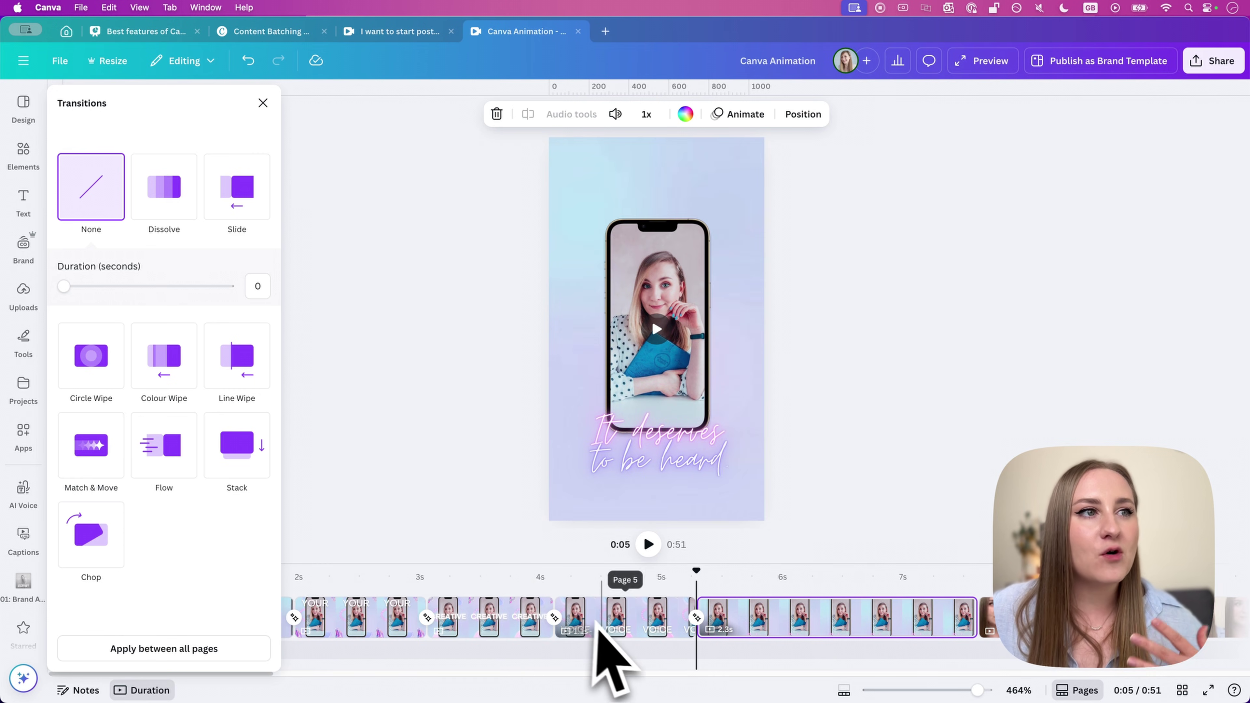
left_click(355, 598)
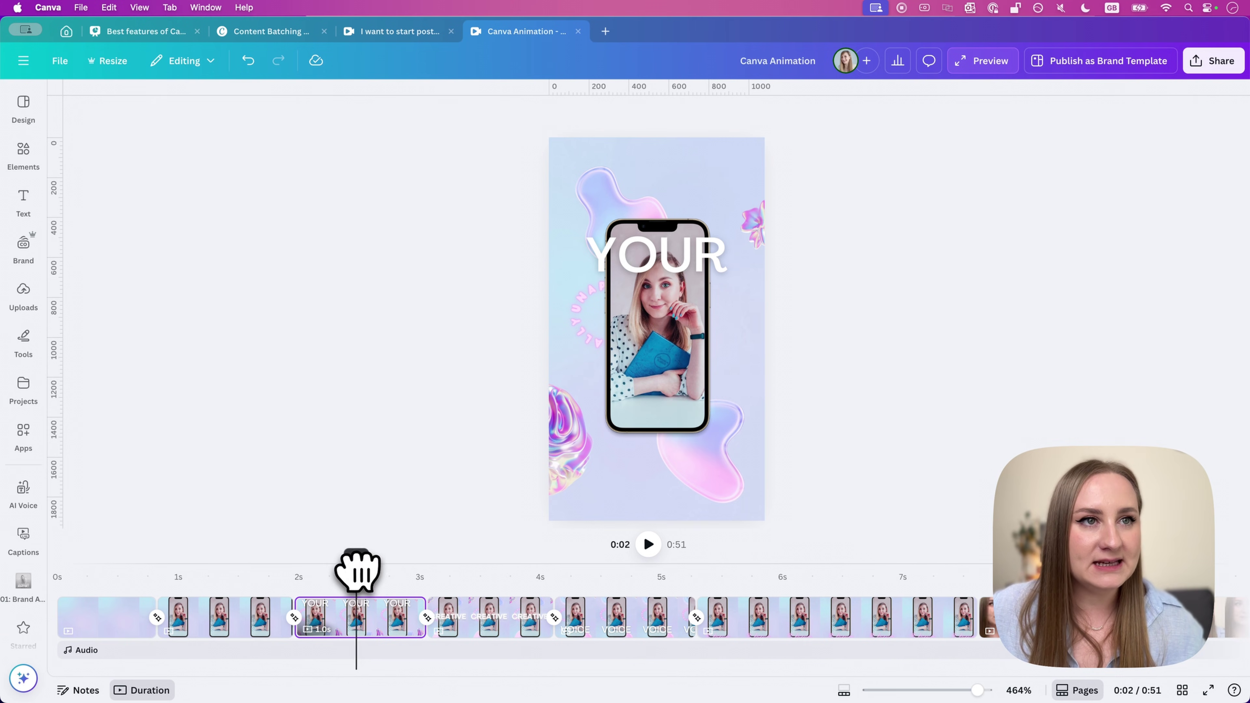
Step: Inspect the YOUR and CREATIVE pages, then open their Match & Move transition (about 1.03 s)
left_click_drag(357, 572, 413, 584)
left_click(484, 622)
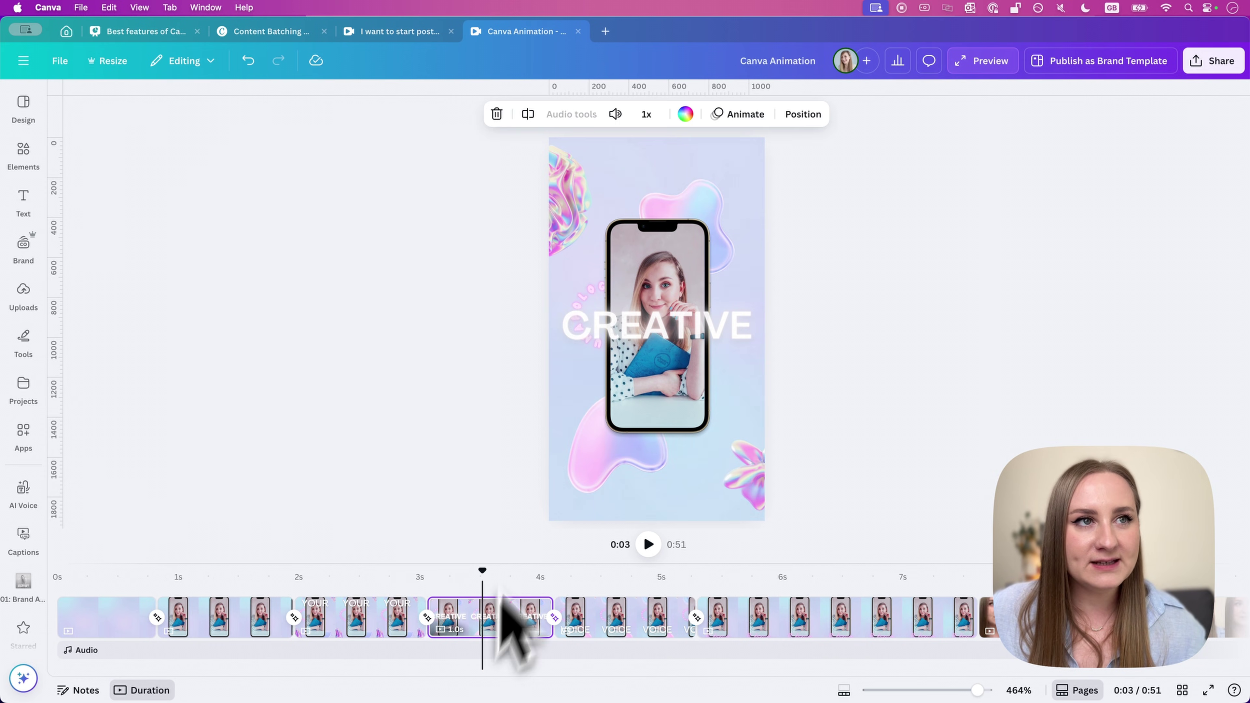
left_click(568, 219)
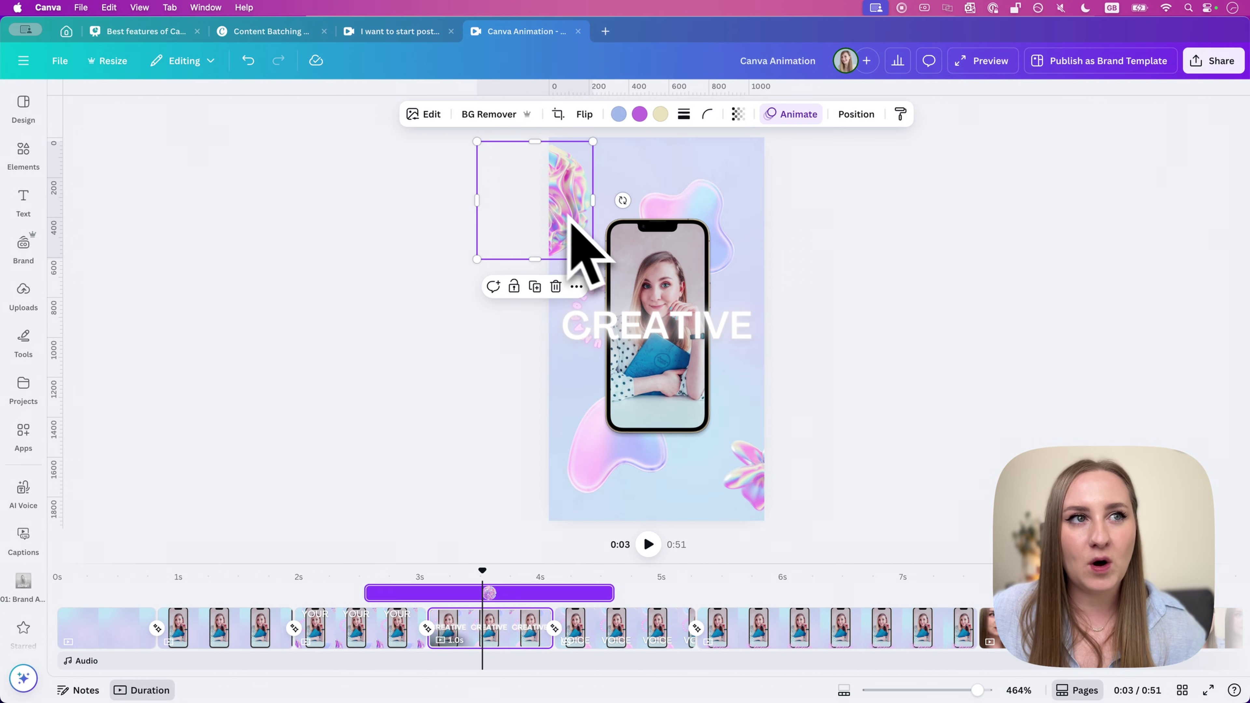
left_click(383, 633)
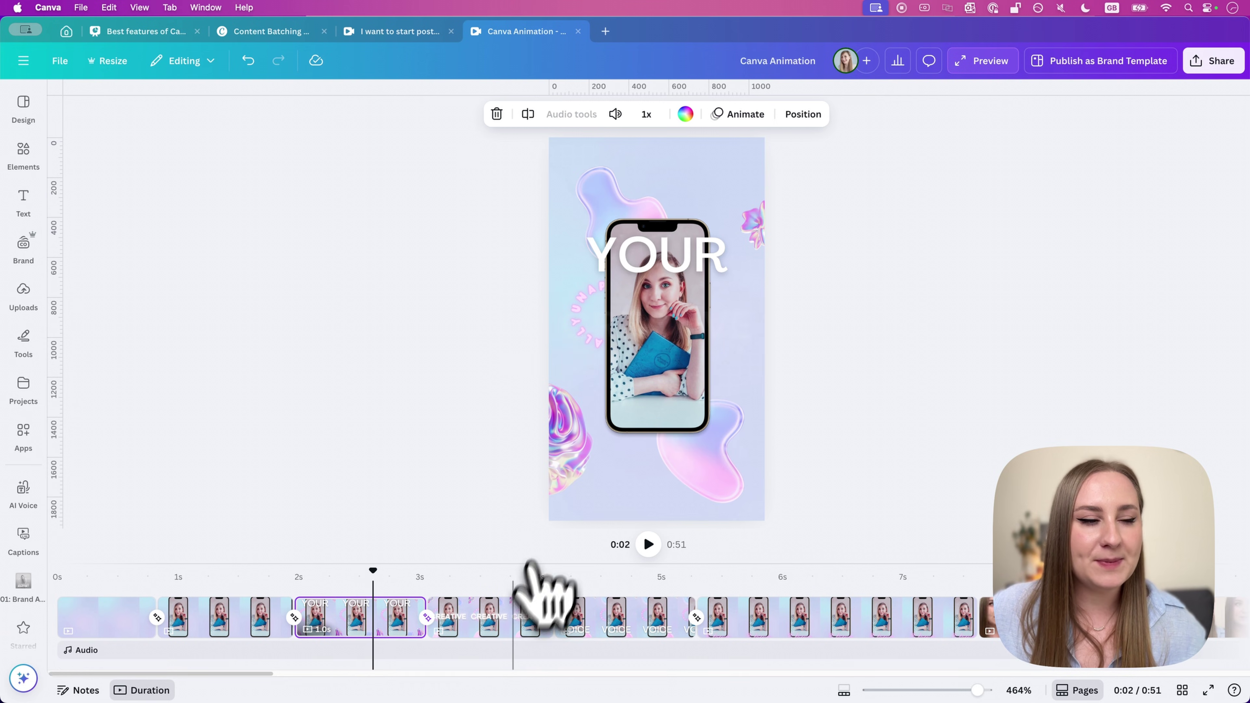
left_click(582, 451)
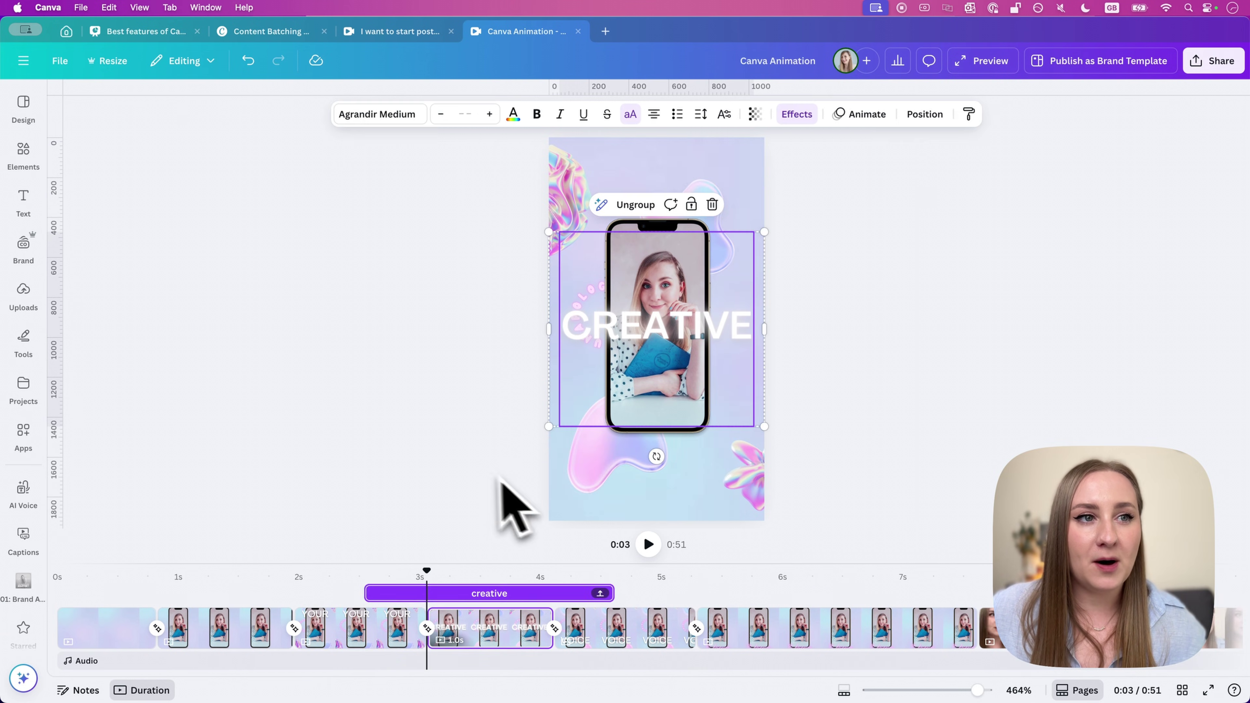
left_click(435, 640)
left_click(566, 475)
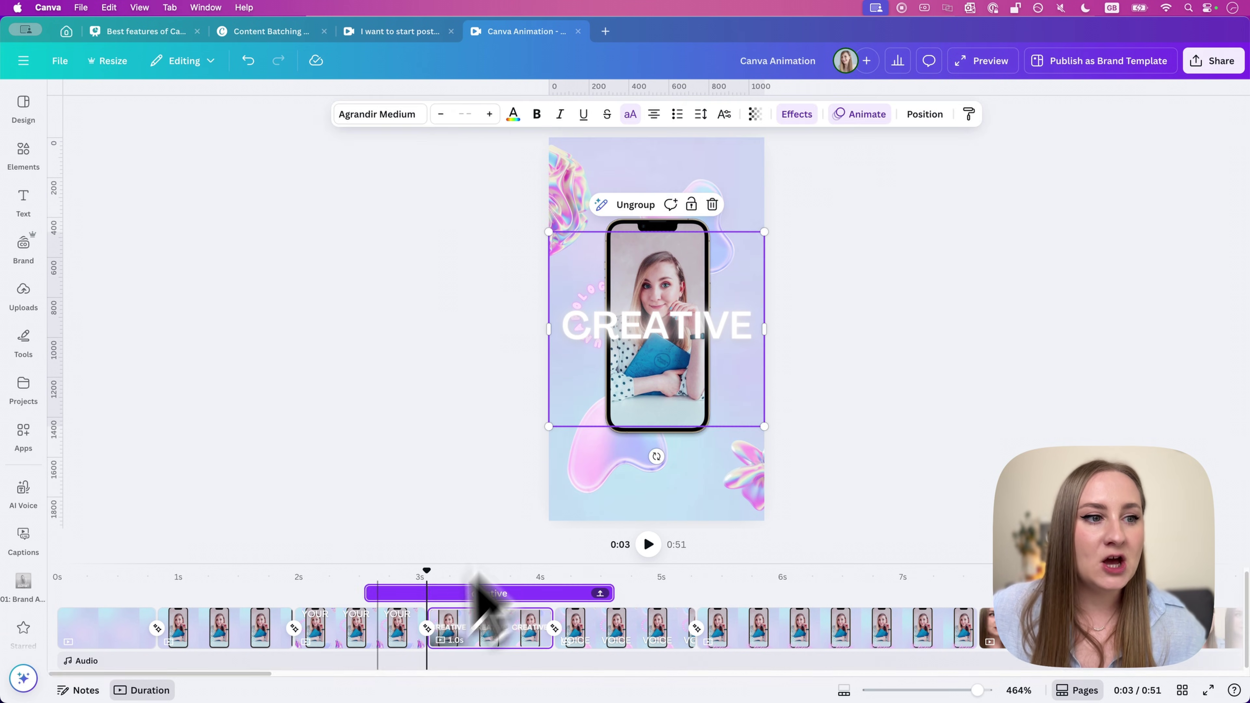
left_click(426, 629)
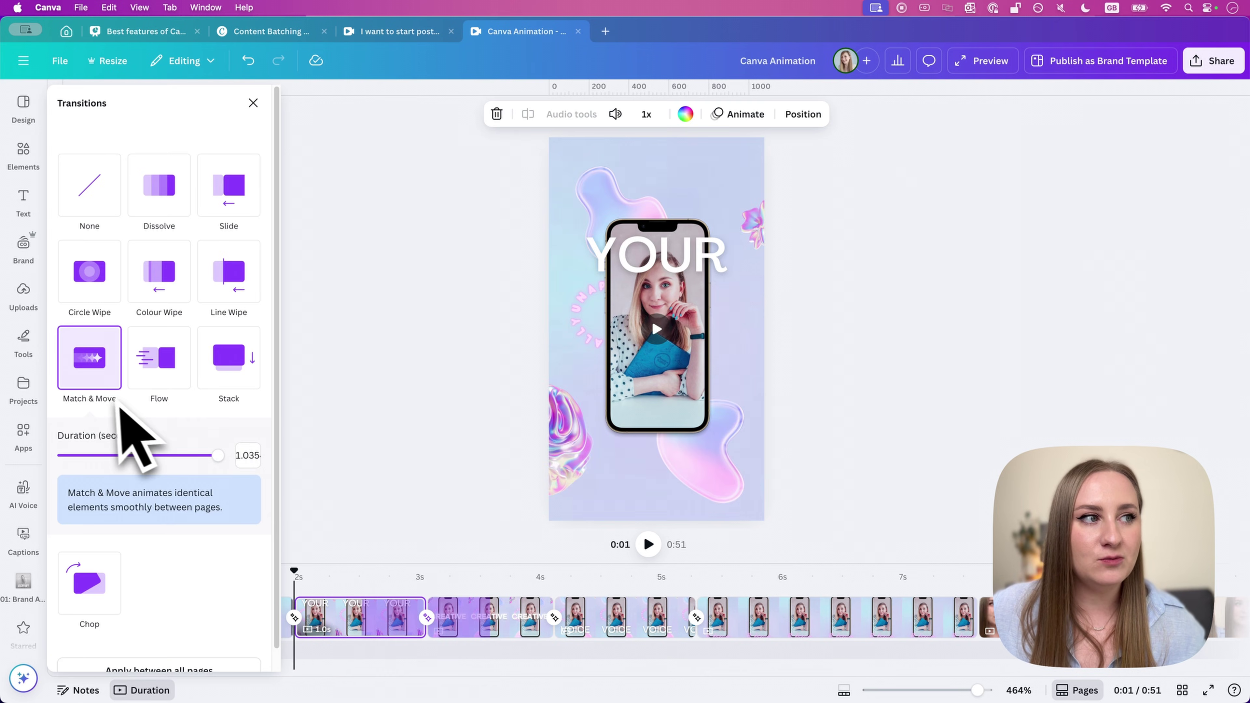
Step: Preview the YOUR-to-CREATIVE transition, pause and resume, then play from the 'START USING' page
left_click_drag(312, 600, 406, 583)
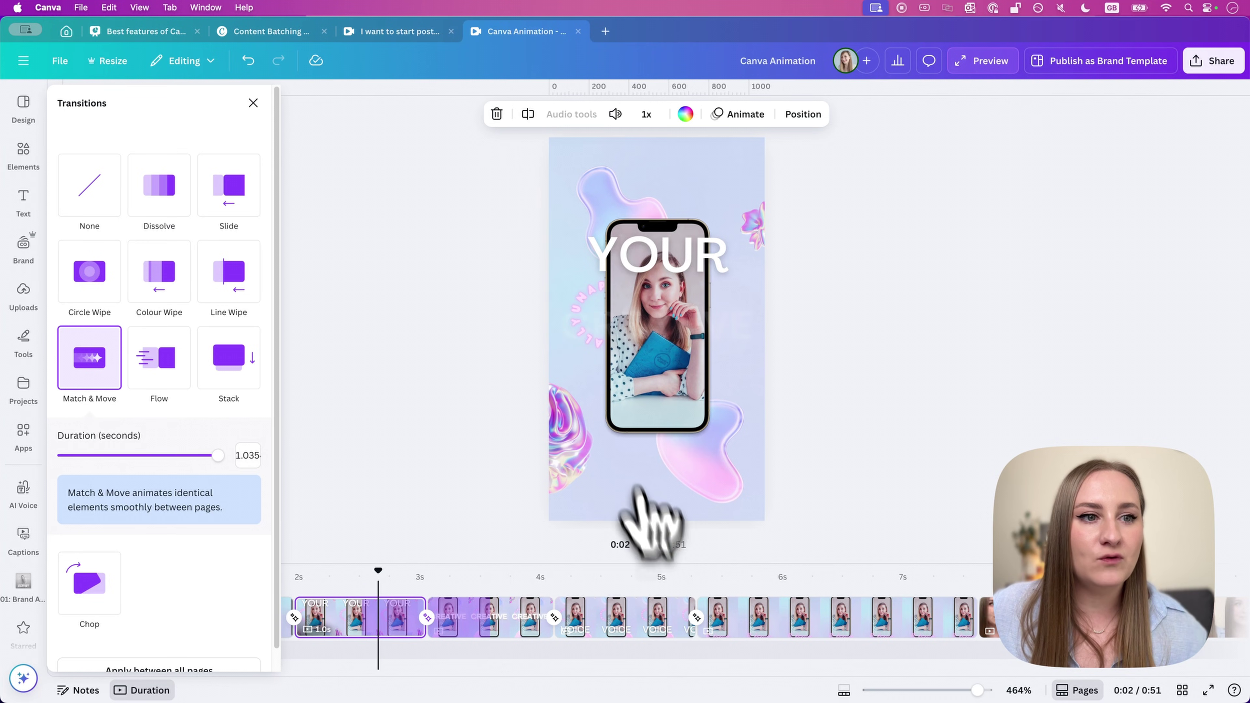
left_click(648, 544)
left_click(657, 551)
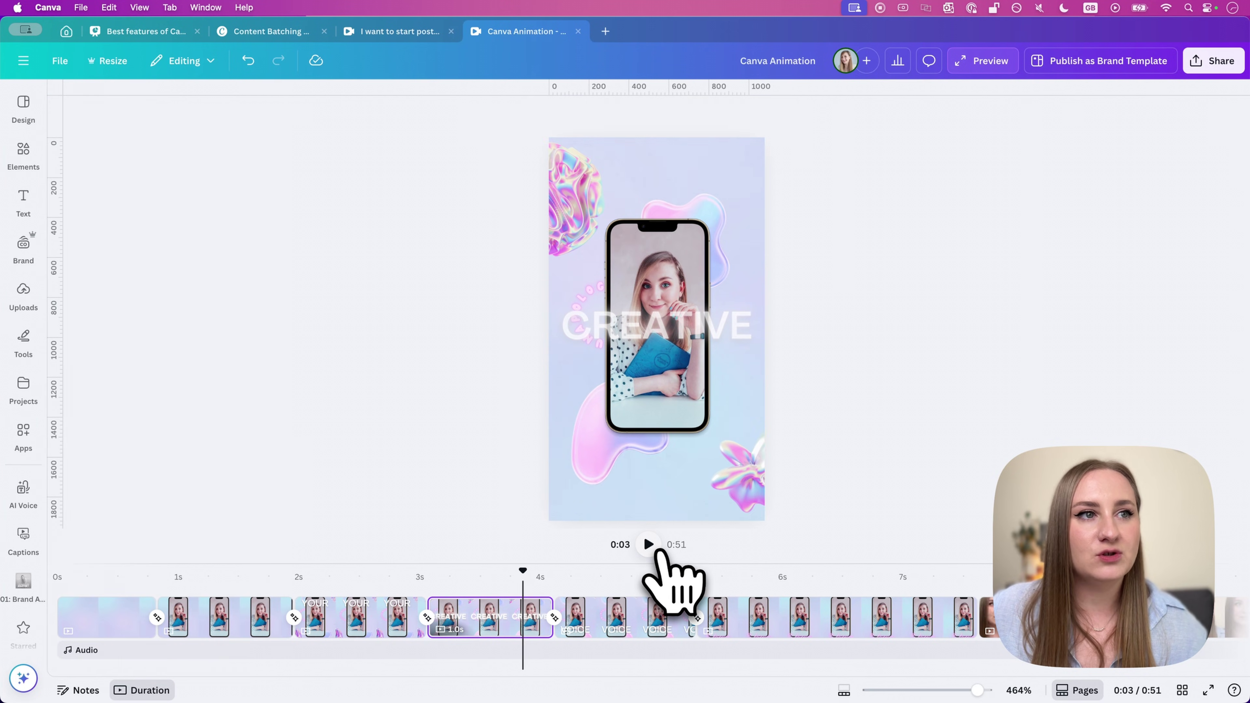
left_click(657, 550)
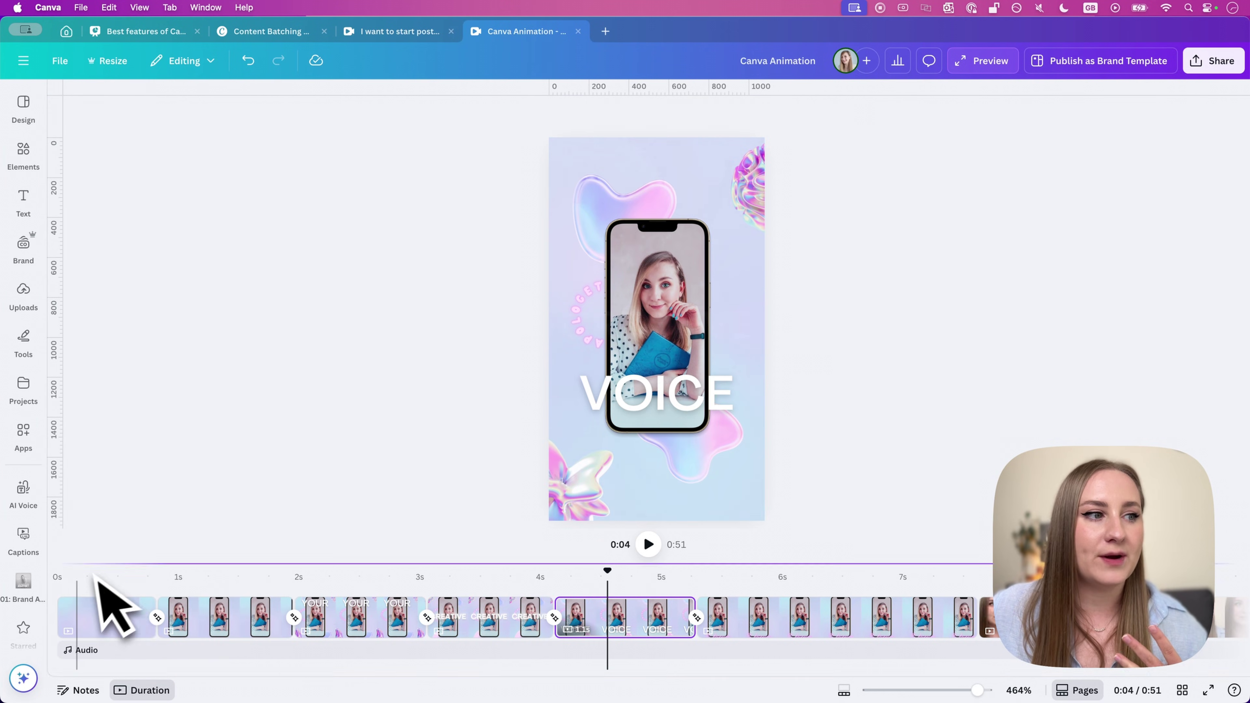
left_click(110, 610)
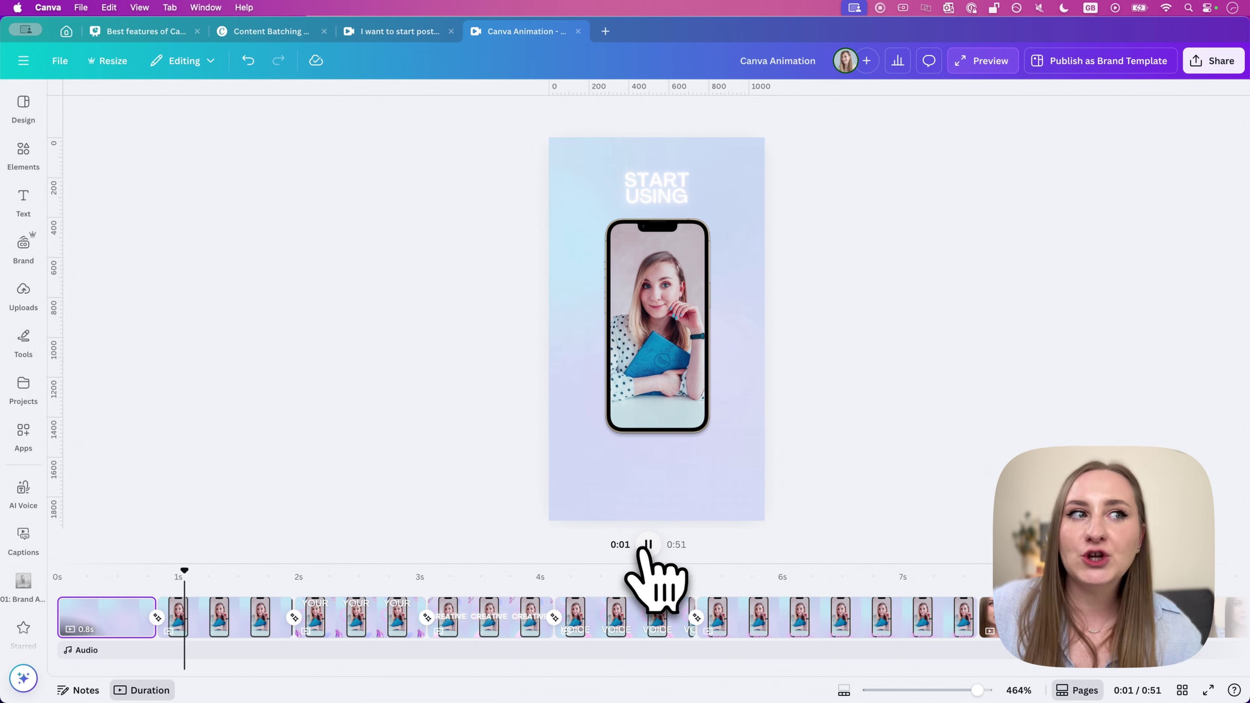